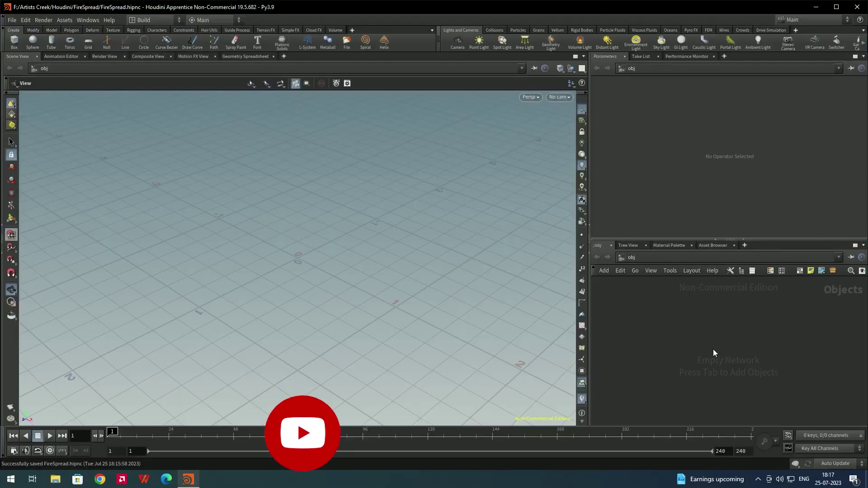
# Create a Geometry object at the object level and go inside its network
pyautogui.press('Tab')
pyautogui.write('geo')
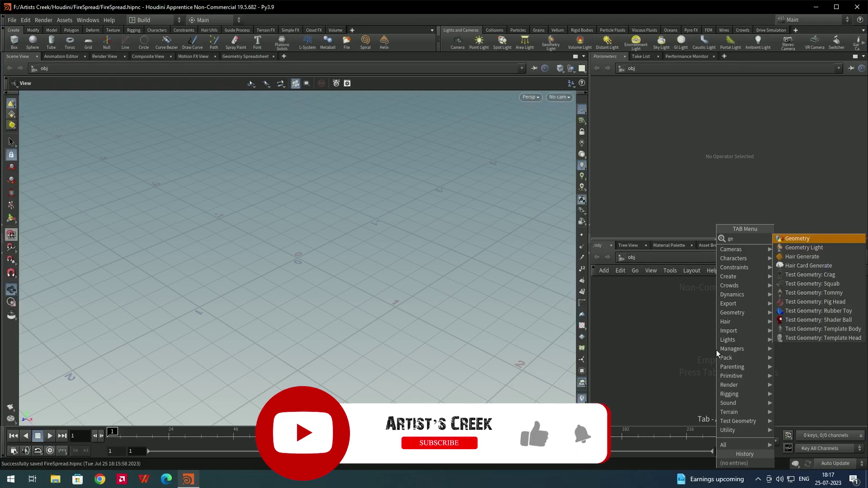
pyautogui.press('Return')
pyautogui.click(708, 335)
pyautogui.doubleClick(707, 335)
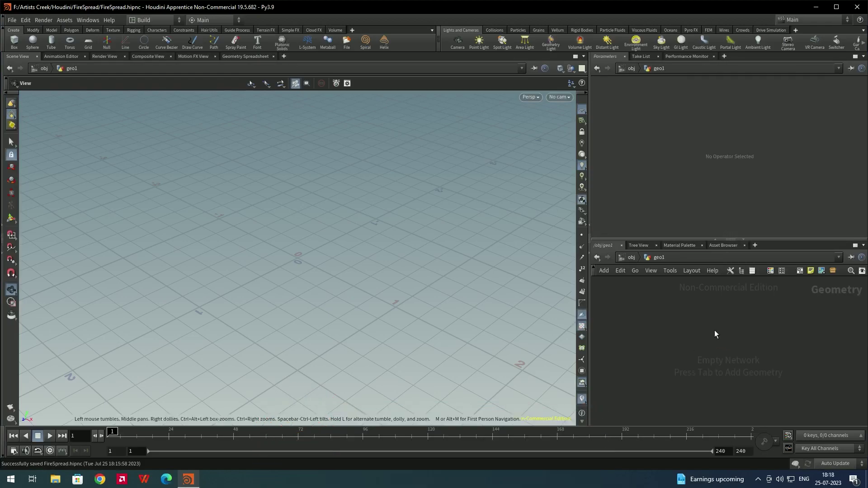
# Add a File node to the empty geometry network
pyautogui.press('Tab')
pyautogui.write('fil')
pyautogui.press('Return')
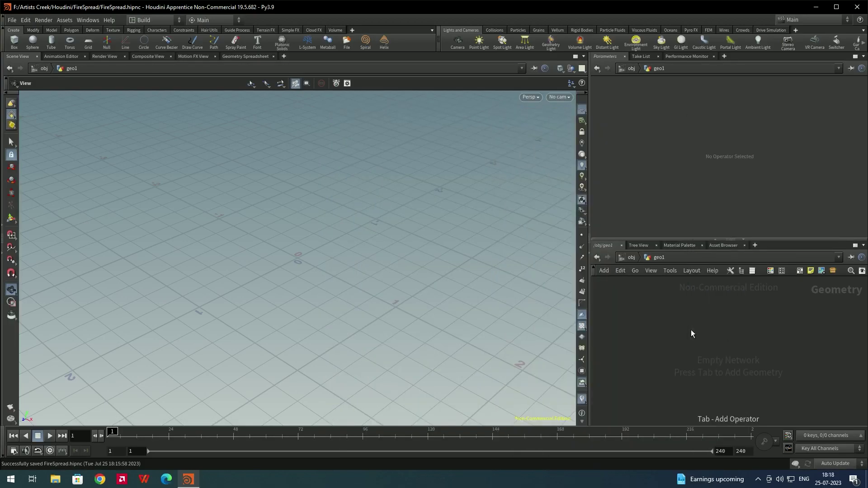
pyautogui.click(691, 330)
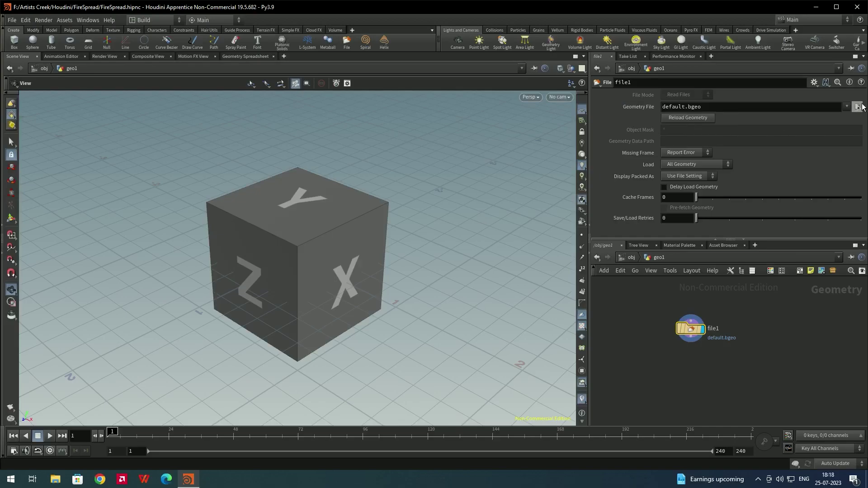
# Load StatueModel.obj from the $HIP folder as the File node's geometry
pyautogui.click(859, 106)
pyautogui.click(667, 71)
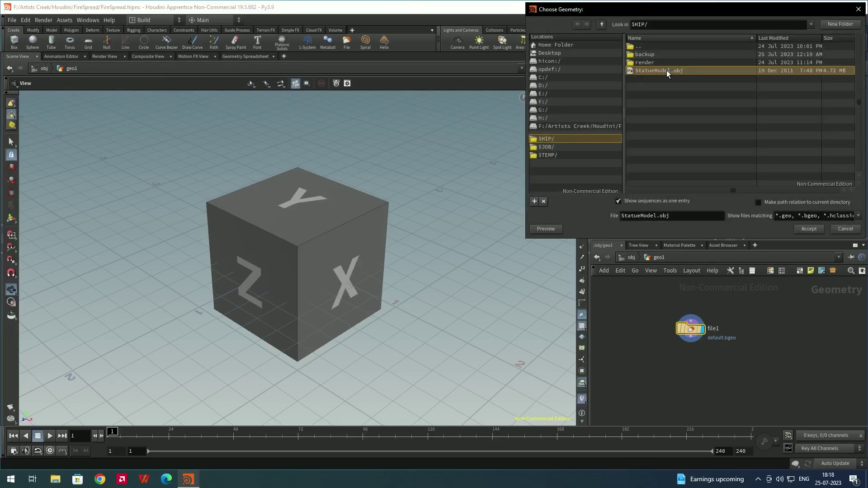
pyautogui.click(809, 229)
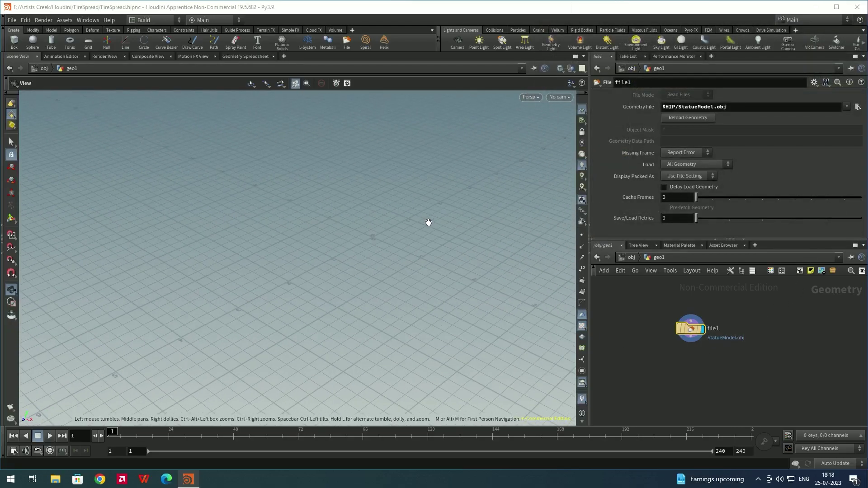
pyautogui.scroll(-10, 424, 217)
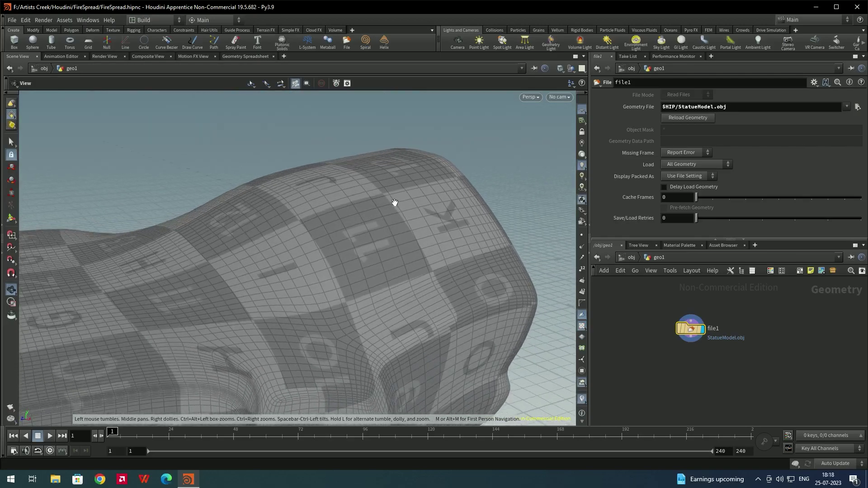
# Add a Match Size node below the File node, wire the File output into it and display it
pyautogui.press('Tab')
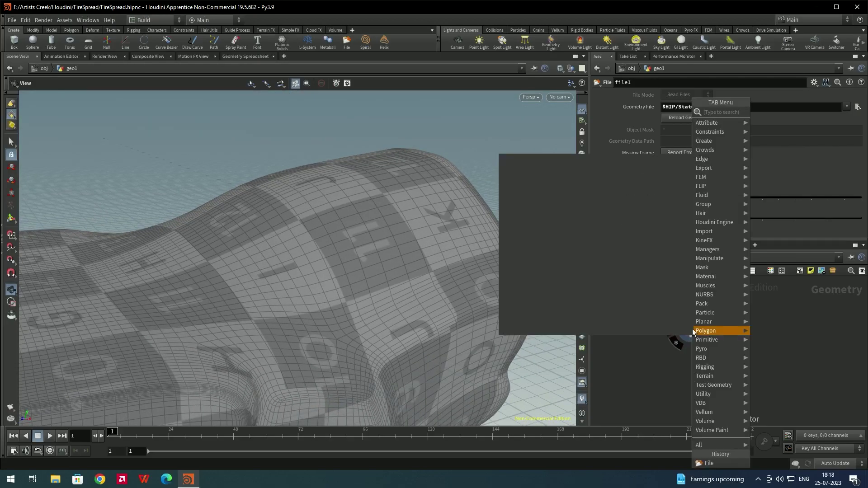
pyautogui.write('matc')
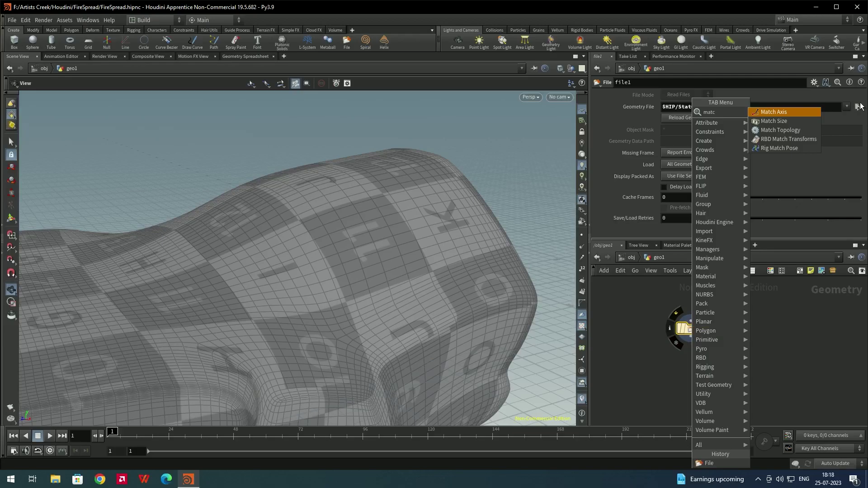
pyautogui.click(788, 123)
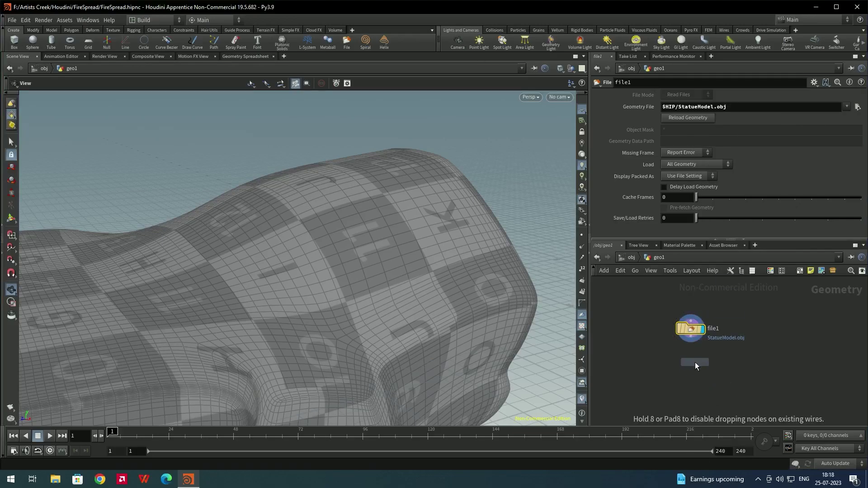
pyautogui.click(695, 363)
pyautogui.moveTo(691, 337); pyautogui.dragTo(689, 356)
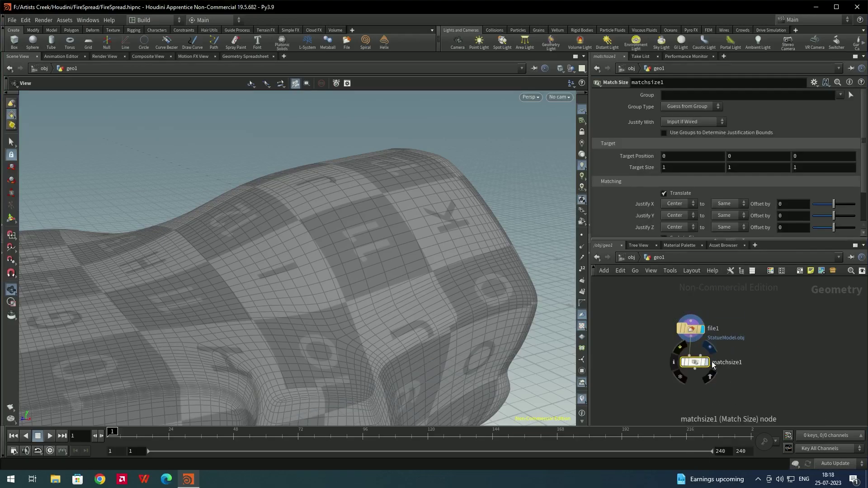
pyautogui.click(706, 363)
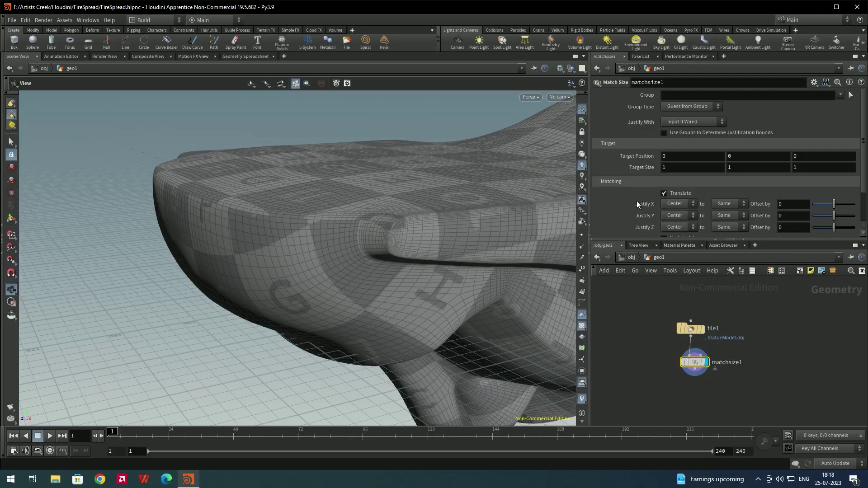
# Enable Scale to Fit on the Match Size node and bring the resized statue into view
pyautogui.scroll(-2, 661, 210)
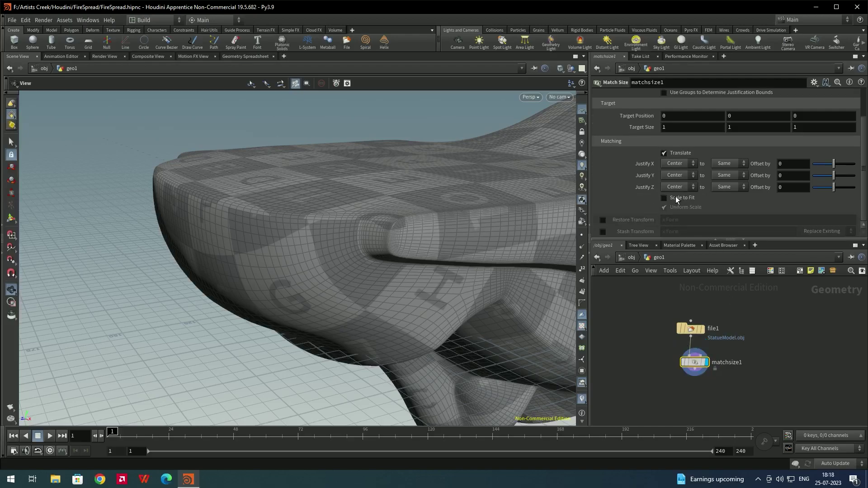
pyautogui.click(676, 196)
pyautogui.moveTo(431, 277); pyautogui.dragTo(473, 275)
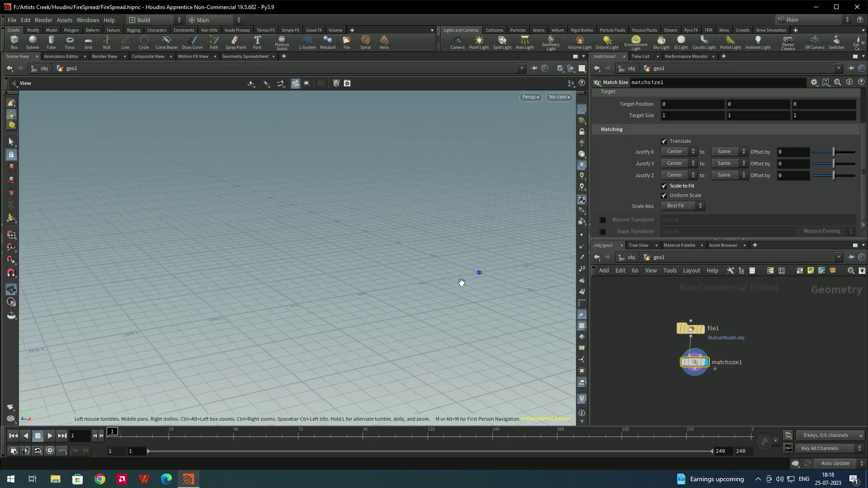
pyautogui.press('h')
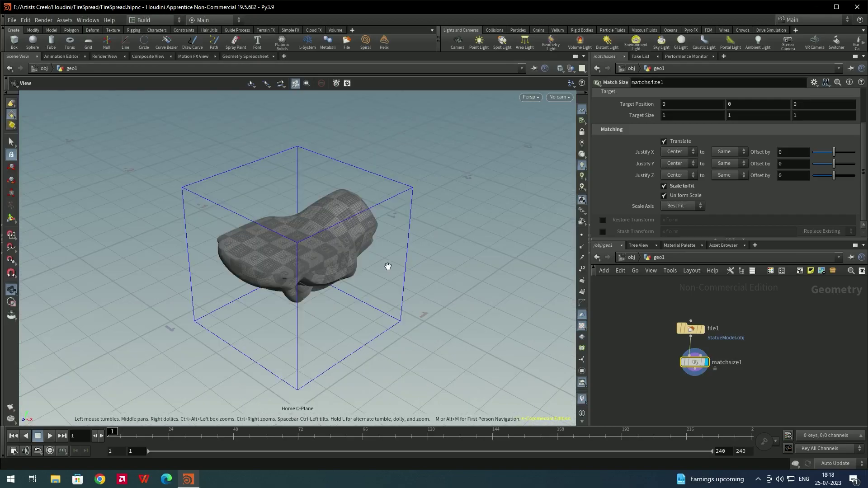
pyautogui.moveTo(392, 276); pyautogui.dragTo(378, 262)
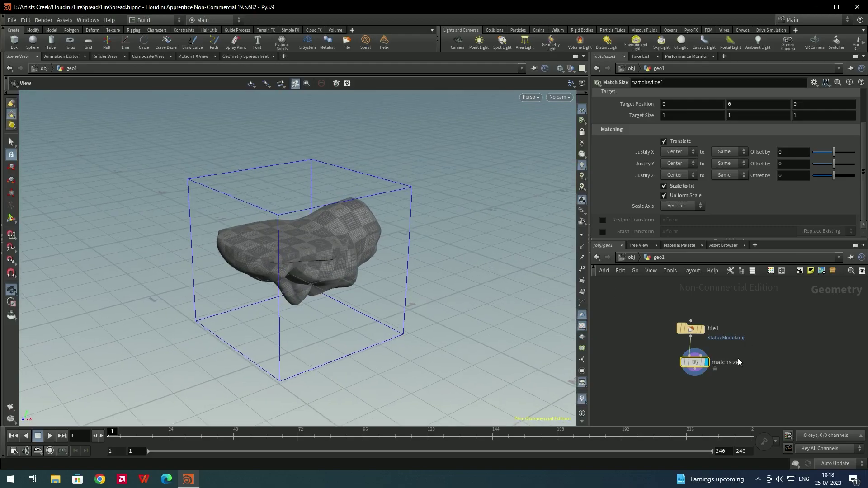
# Add a Transform node wired to the Match Size output and display its result
pyautogui.click(696, 371)
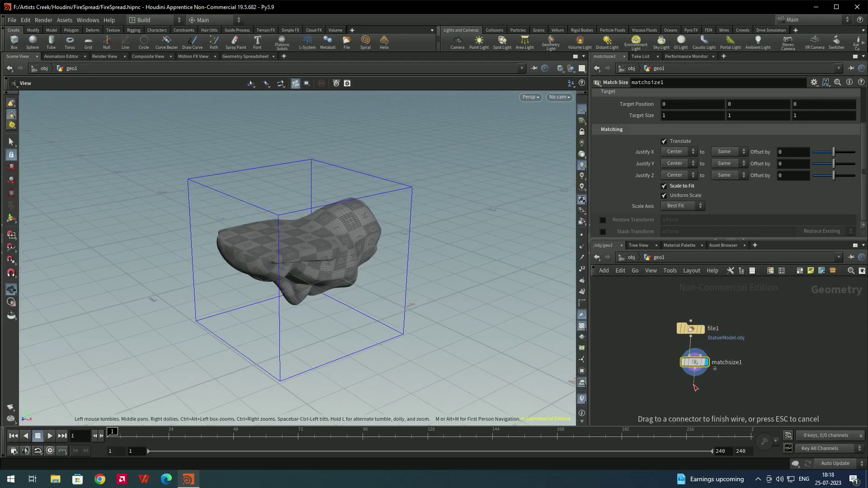
pyautogui.press('Tab')
pyautogui.write('tr')
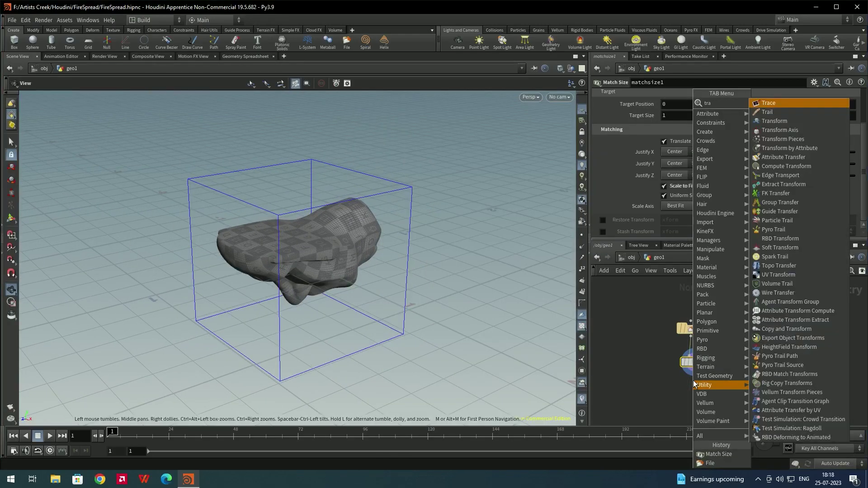
pyautogui.write('a')
pyautogui.click(812, 124)
pyautogui.click(696, 389)
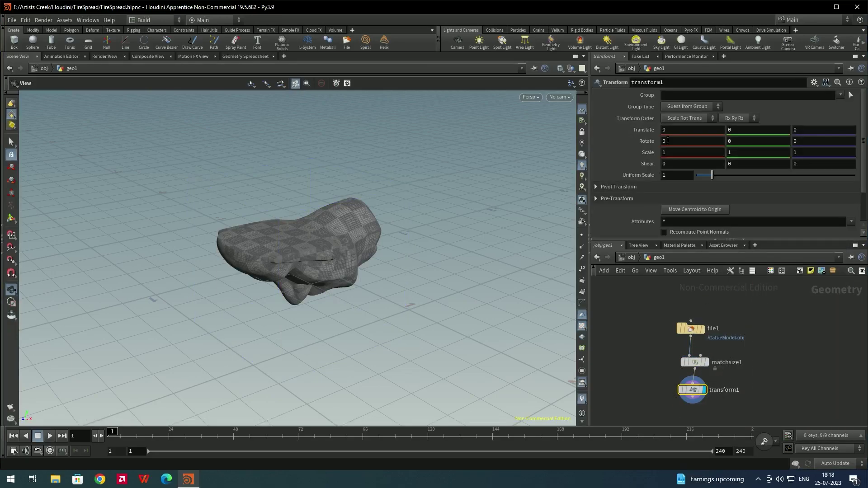
# Set the Transform node's X rotation to -90 to stand the statue upright
pyautogui.write('-90')
pyautogui.press('Return')
pyautogui.moveTo(169, 380); pyautogui.dragTo(226, 346)
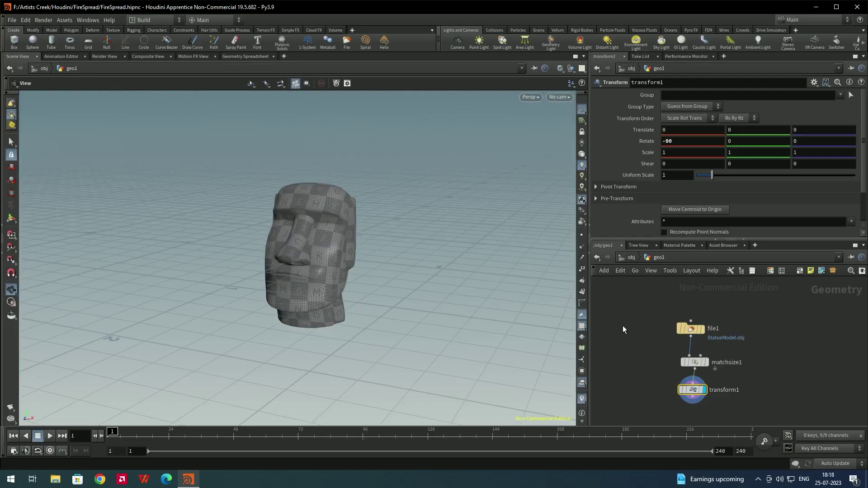
# Turn off the checker texture display on the statue in the viewport
pyautogui.click(582, 326)
pyautogui.moveTo(384, 258); pyautogui.dragTo(335, 266)
pyautogui.moveTo(335, 266); pyautogui.dragTo(333, 251)
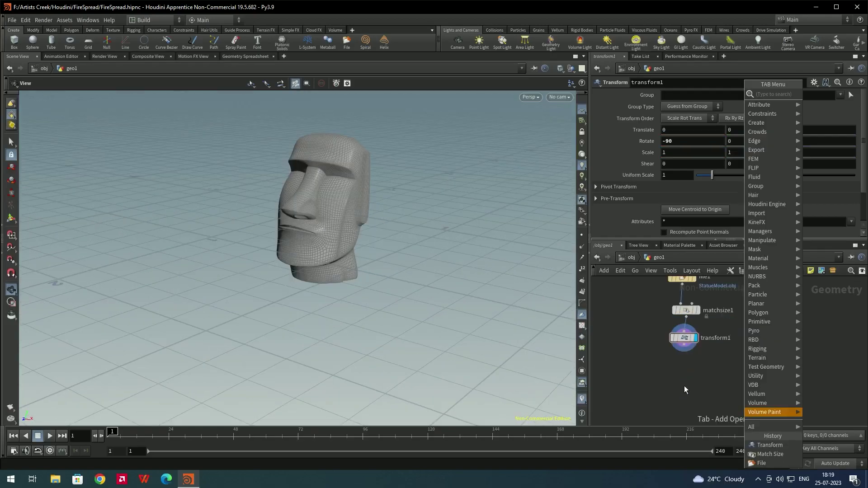
pyautogui.press('Escape')
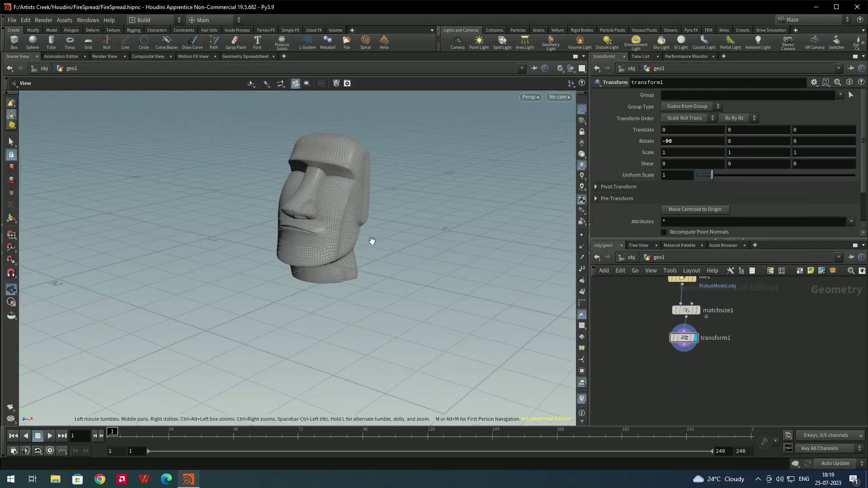
# Add a Pyro Source node wired below the Transform node and display its points
pyautogui.press('Tab')
pyautogui.write('pyro')
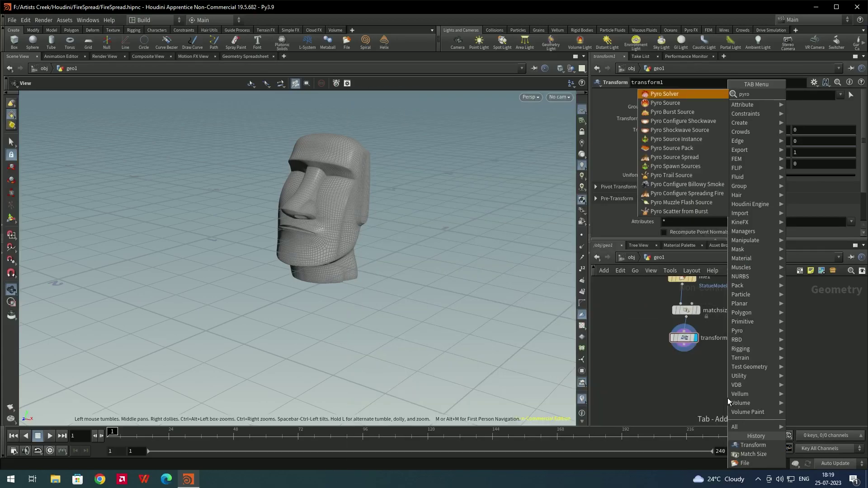
pyautogui.click(680, 105)
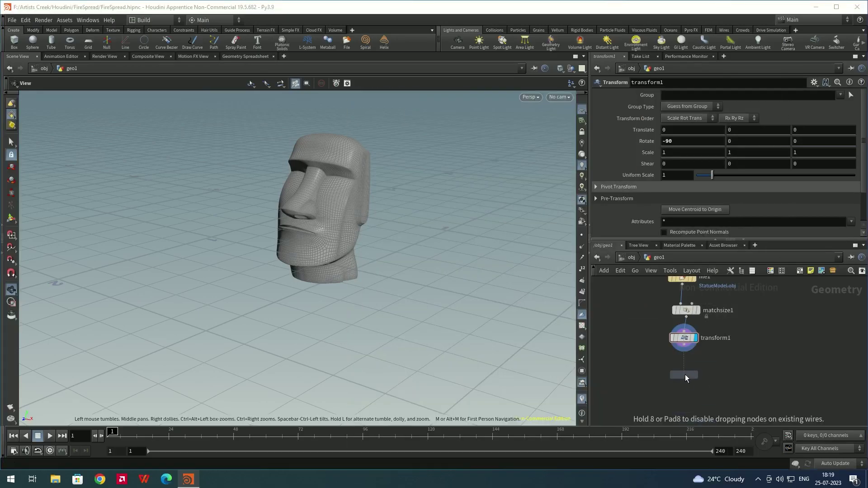
pyautogui.click(685, 375)
pyautogui.click(697, 374)
pyautogui.moveTo(346, 240)
pyautogui.mouseDown()
pyautogui.moveTo(368, 244)
pyautogui.moveTo(347, 205)
pyautogui.moveTo(340, 231)
pyautogui.moveTo(355, 234)
pyautogui.mouseUp()
pyautogui.scroll(2, 347, 205)
pyautogui.scroll(2, 339, 230)
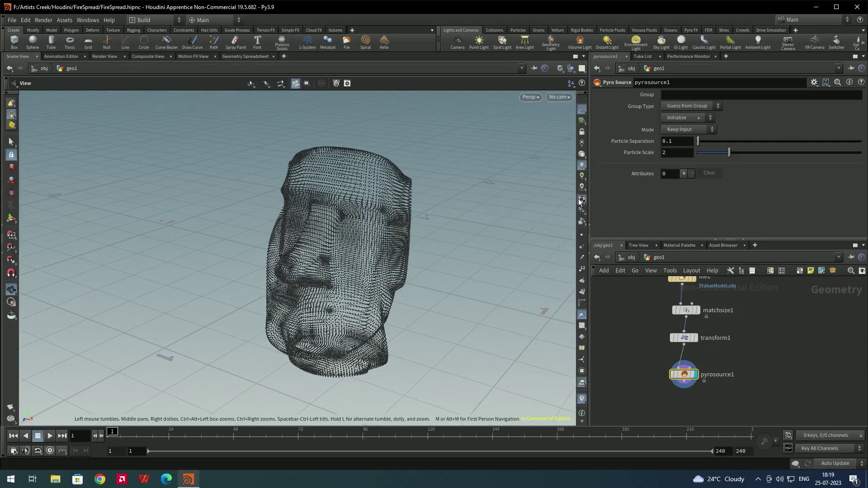
# Set the Pyro Source mode to Surface Scatter with a particle separation of 0.01, and save the scene
pyautogui.click(688, 138)
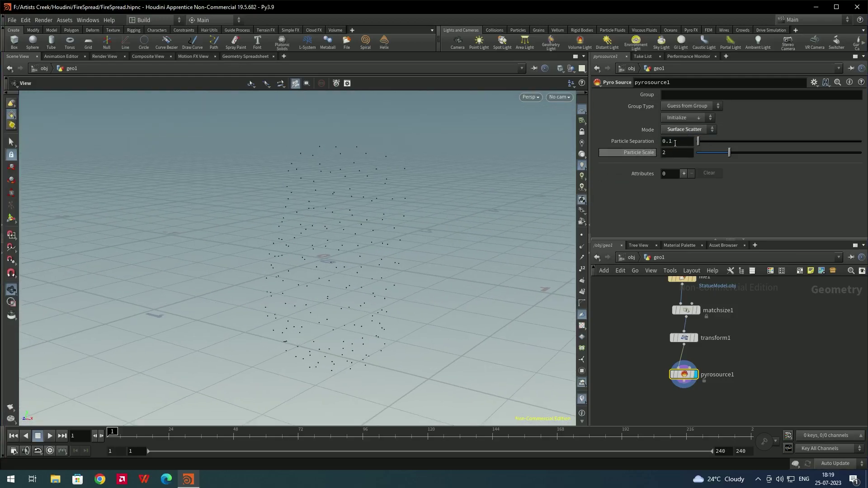
pyautogui.hotkey('ctrl', 's')
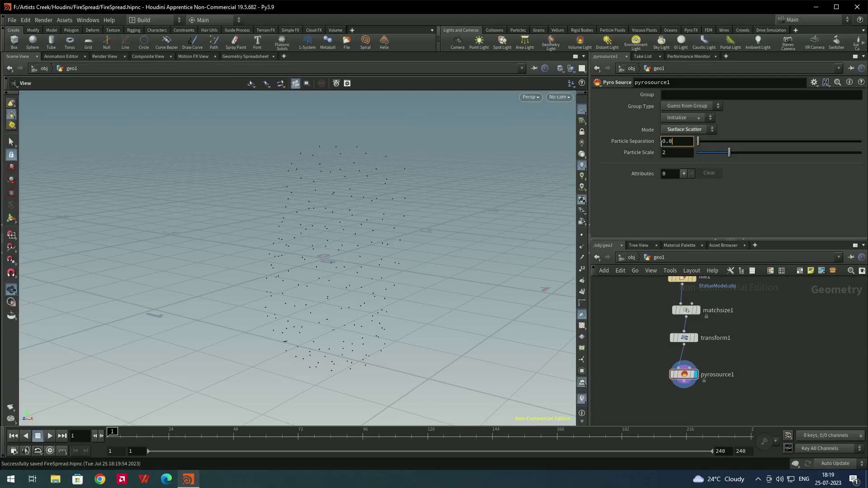
pyautogui.moveTo(344, 272); pyautogui.dragTo(522, 153)
pyautogui.moveTo(366, 263); pyautogui.dragTo(378, 233)
pyautogui.moveTo(388, 168); pyautogui.dragTo(342, 281)
pyautogui.moveTo(431, 215); pyautogui.dragTo(398, 170)
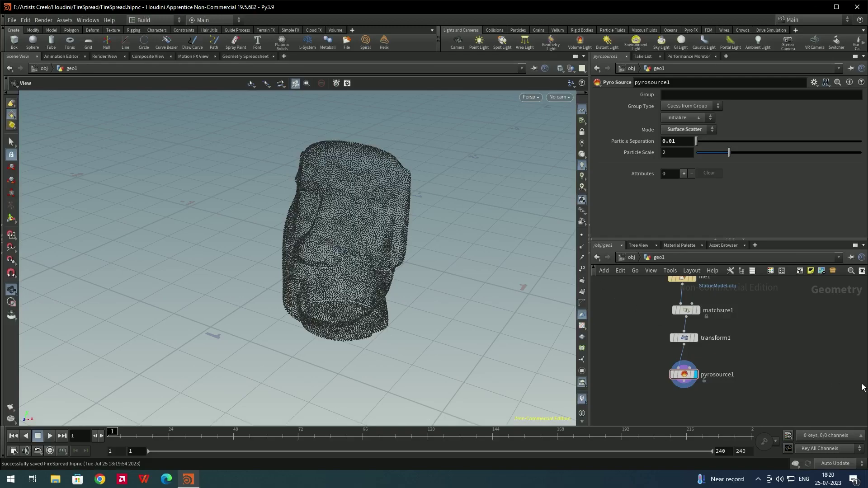
# Add a Group Create node wired below the Pyro Source node and display it
pyautogui.press('Tab')
pyautogui.write('gr')
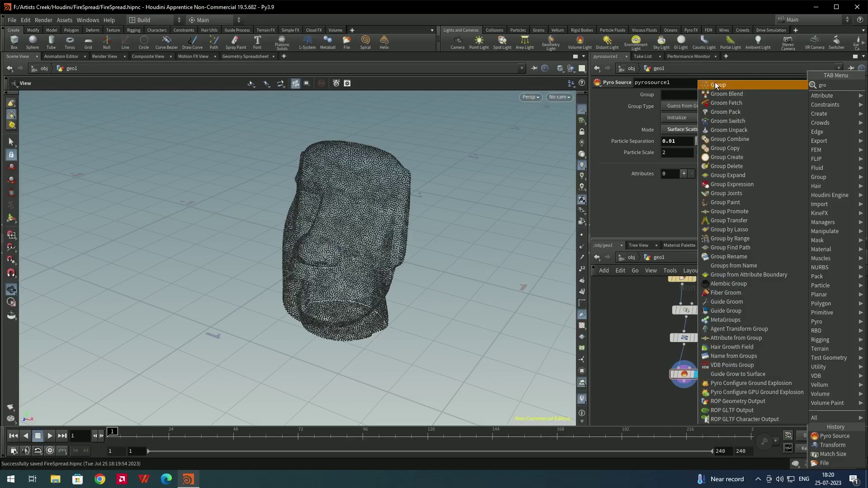
pyautogui.click(715, 84)
pyautogui.click(690, 395)
pyautogui.scroll(2, 705, 331)
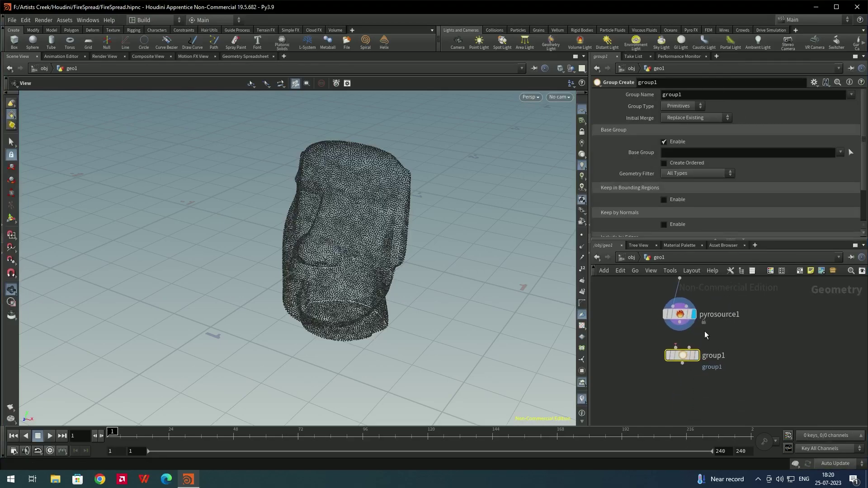
pyautogui.click(692, 361)
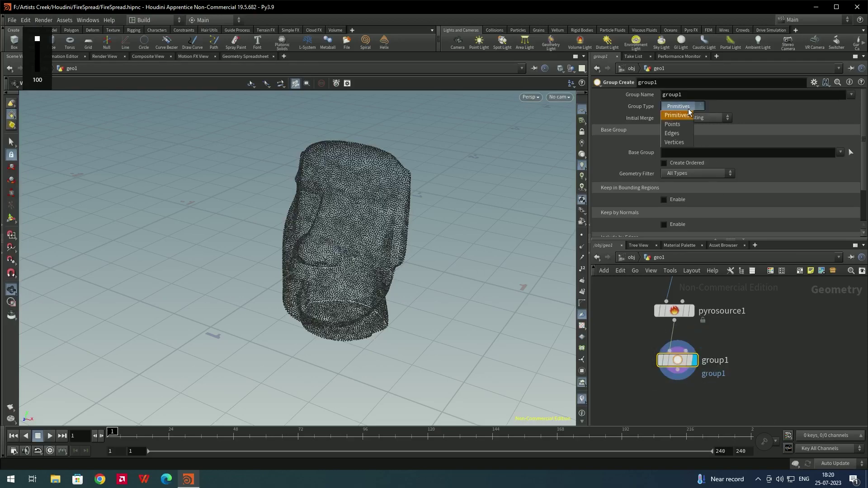
# Set the group type to Points and name the group spread
pyautogui.click(674, 124)
pyautogui.click(664, 141)
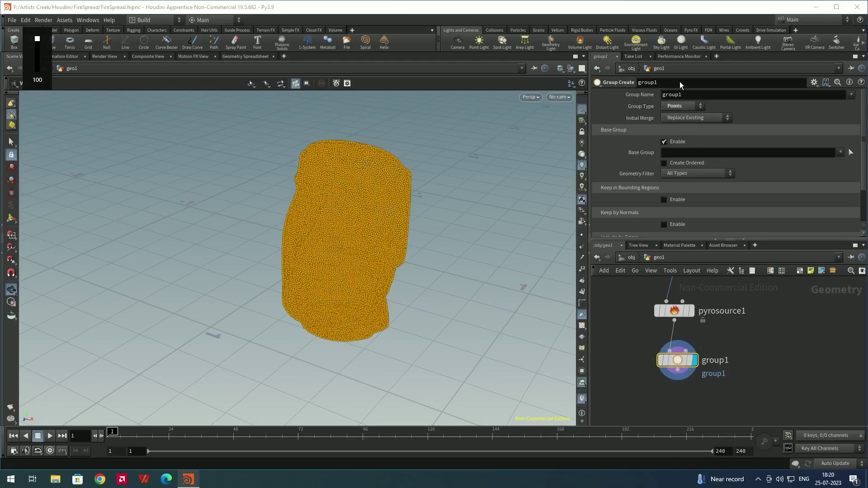
pyautogui.doubleClick(672, 95)
pyautogui.write('sp')
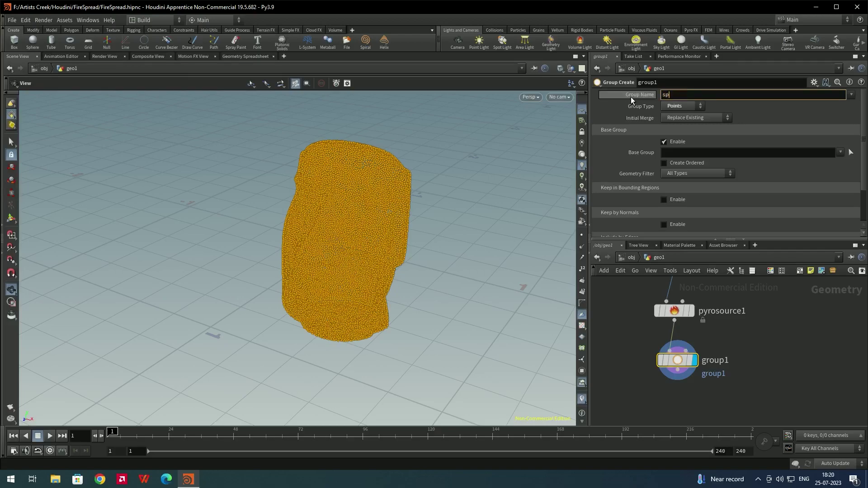
pyautogui.write('read')
pyautogui.press('Return')
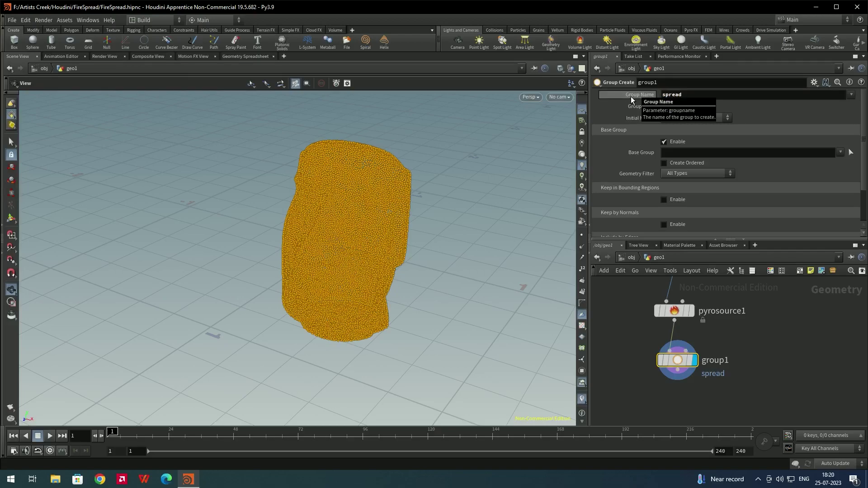
# Disable the Base Group option and enable Keep in Bounding Regions for the spread group
pyautogui.click(664, 142)
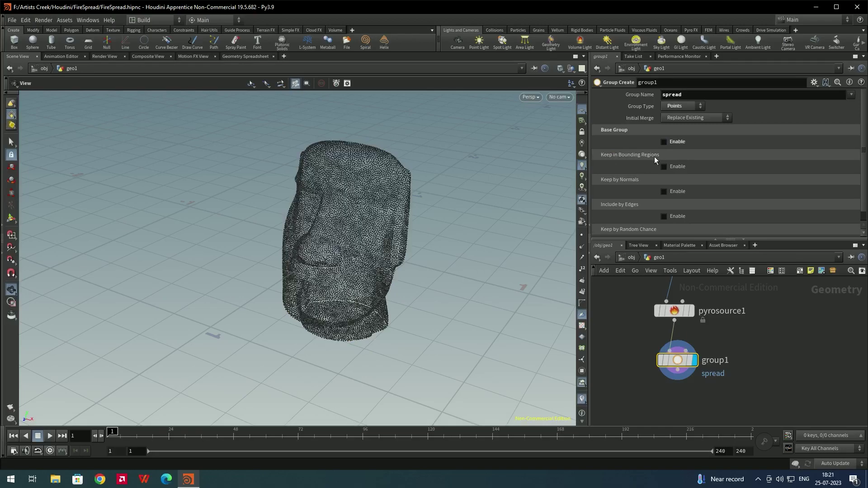
pyautogui.click(664, 167)
pyautogui.moveTo(426, 202); pyautogui.dragTo(395, 192)
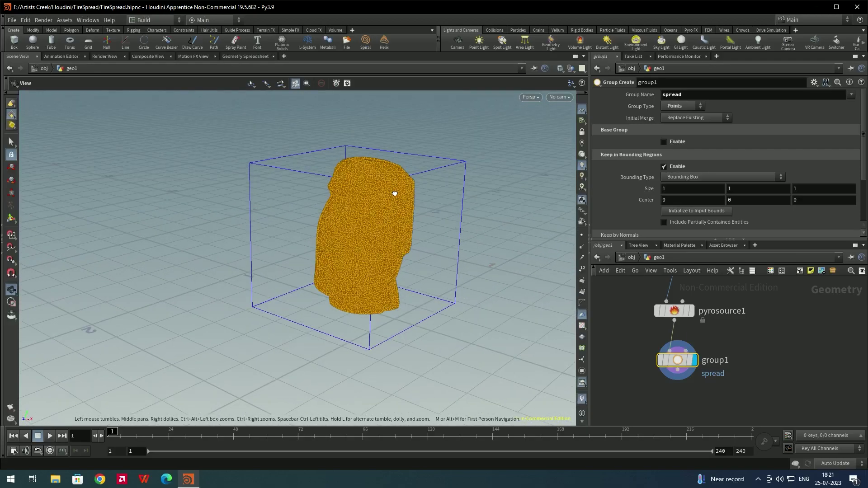
# Set the spread group's bounding box size to 0.1 on all three axes
pyautogui.click(685, 203)
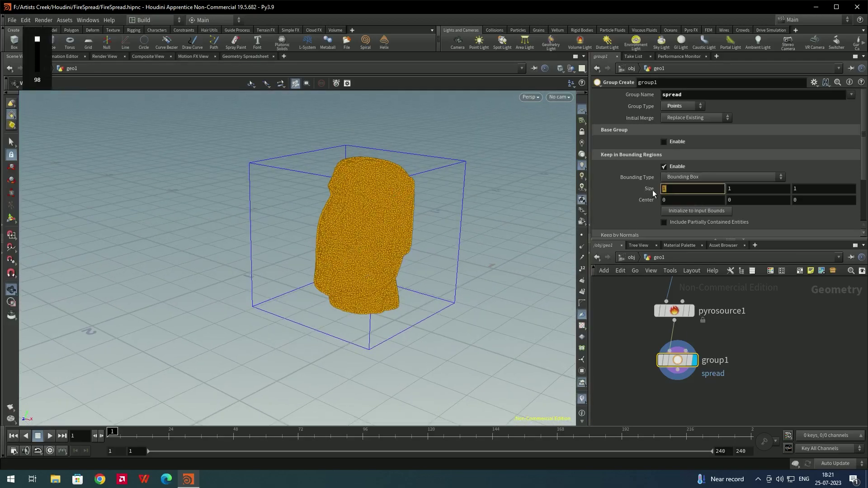
pyautogui.write('0.1')
pyautogui.press('Return')
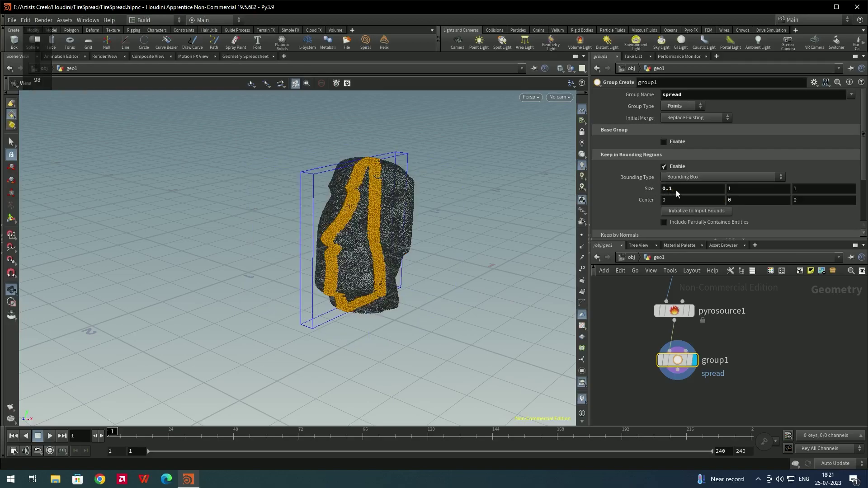
pyautogui.write('0.1')
pyautogui.press('Tab')
pyautogui.write('0.1')
pyautogui.press('Return')
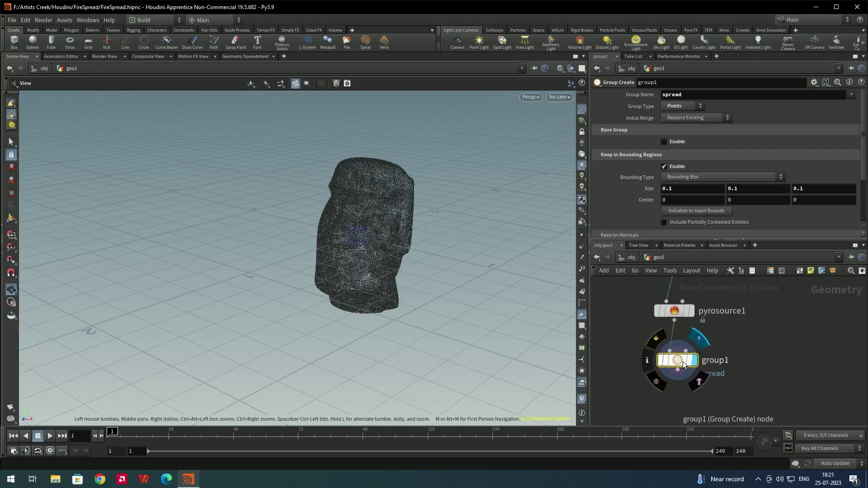
# Move the bounding box to the upper back edge of the statue's head, centred at about 0.27, 0.50, -0.12
pyautogui.click(11, 219)
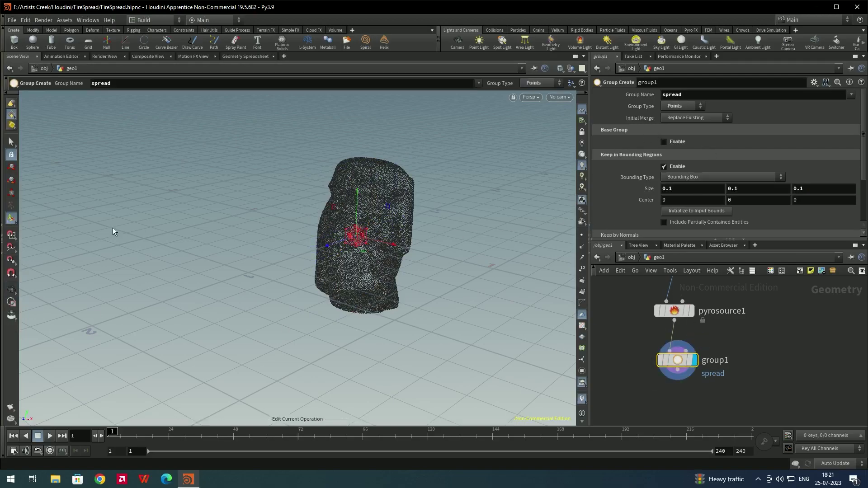
pyautogui.moveTo(358, 191); pyautogui.dragTo(365, 111)
pyautogui.moveTo(394, 166); pyautogui.dragTo(410, 260)
pyautogui.press('Escape')
pyautogui.keyDown('alt'); pyautogui.scroll(4, 373, 250); pyautogui.keyUp('alt')
pyautogui.moveTo(352, 233); pyautogui.dragTo(370, 227)
pyautogui.moveTo(403, 167); pyautogui.dragTo(393, 213)
pyautogui.press('Escape')
pyautogui.keyDown('alt'); pyautogui.scroll(3, 381, 224); pyautogui.keyUp('alt')
pyautogui.moveTo(351, 233); pyautogui.dragTo(361, 231)
pyautogui.moveTo(402, 186); pyautogui.dragTo(402, 187)
pyautogui.keyDown('alt'); pyautogui.moveTo(438, 242); pyautogui.dragTo(406, 219); pyautogui.keyUp('alt')
pyautogui.press('Escape')
pyautogui.press('Return')
pyautogui.keyDown('alt'); pyautogui.moveTo(324, 289); pyautogui.dragTo(394, 236); pyautogui.keyUp('alt')
pyautogui.keyDown('alt'); pyautogui.scroll(-2, 362, 301); pyautogui.keyUp('alt')
pyautogui.keyDown('alt'); pyautogui.moveTo(362, 301); pyautogui.dragTo(333, 380); pyautogui.keyUp('alt')
pyautogui.keyDown('alt'); pyautogui.moveTo(333, 385); pyautogui.dragTo(349, 312, button='middle'); pyautogui.keyUp('alt')
pyautogui.moveTo(348, 312); pyautogui.dragTo(345, 306)
pyautogui.press('Return')
pyautogui.press('Escape')
pyautogui.moveTo(462, 243); pyautogui.dragTo(418, 152)
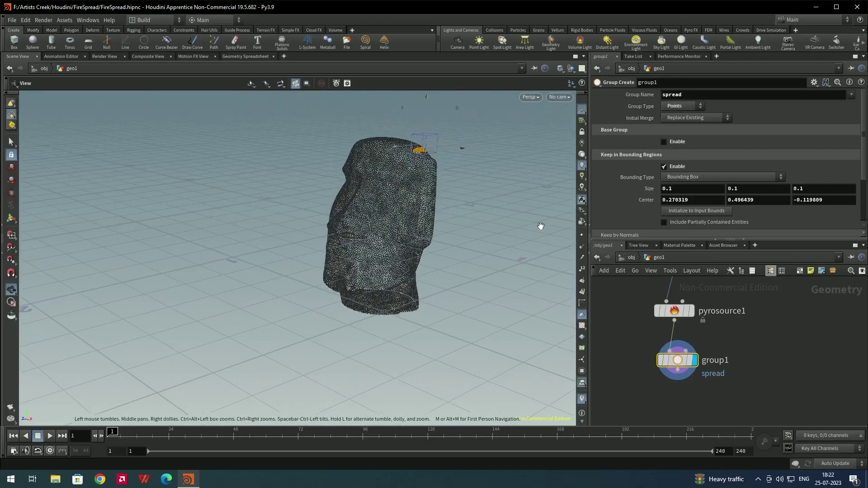
# Add an Attribute Create node wired below the spread group node and display it
pyautogui.press('Return')
pyautogui.moveTo(679, 372); pyautogui.dragTo(678, 393)
pyautogui.press('Tab')
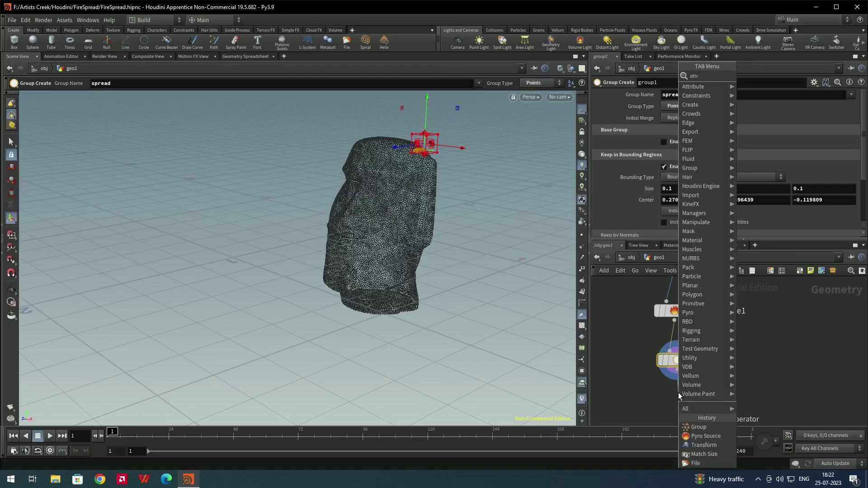
pyautogui.write('attribcr')
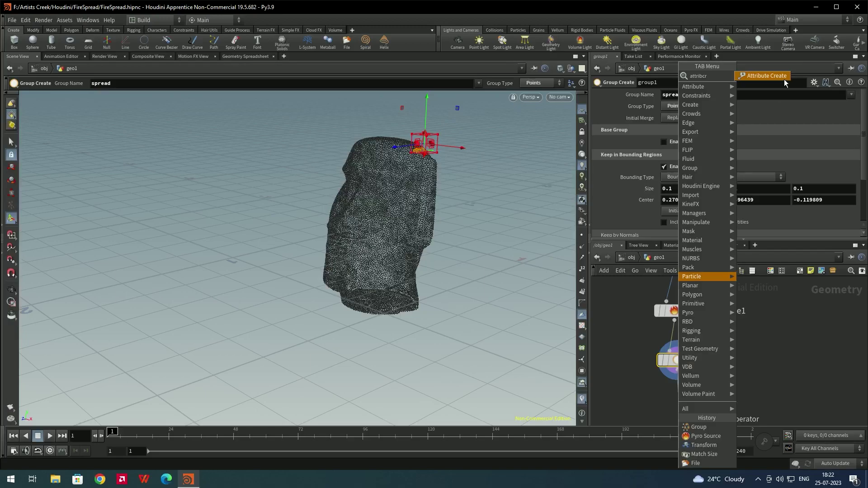
pyautogui.press('Return')
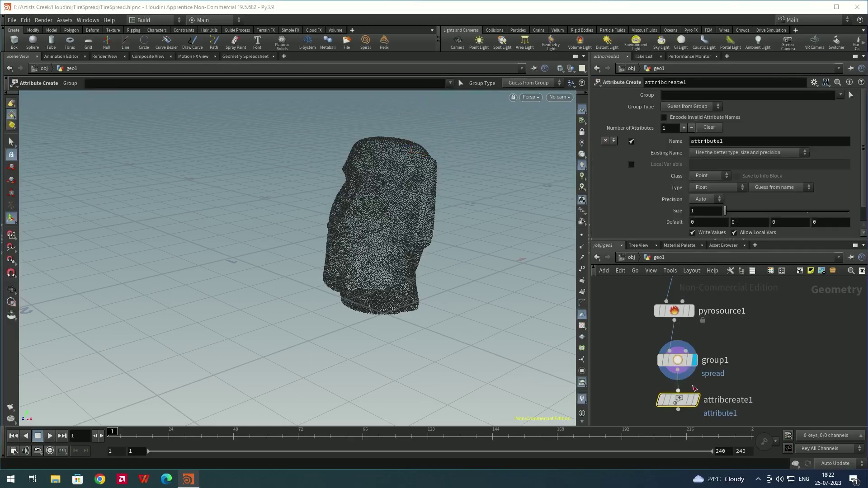
pyautogui.click(695, 401)
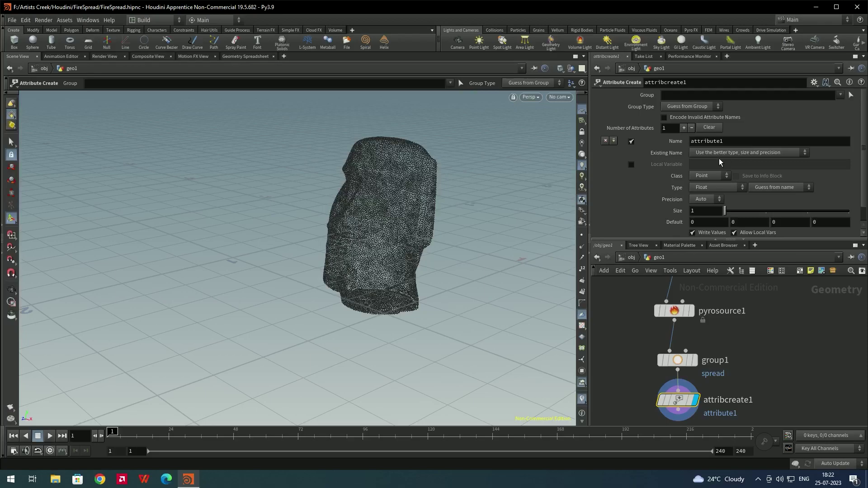
# Name the new point attribute temperature
pyautogui.doubleClick(730, 141)
pyautogui.write('temperature')
pyautogui.press('Return')
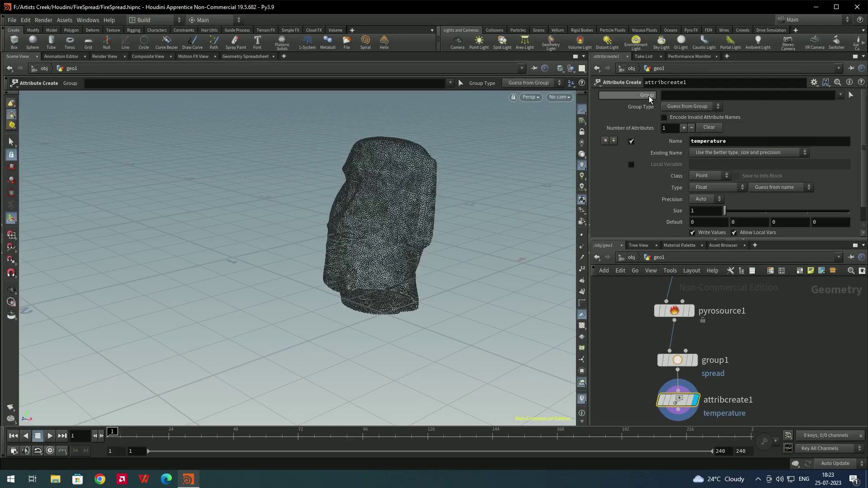
pyautogui.press('XF86AudioRaiseVolume')
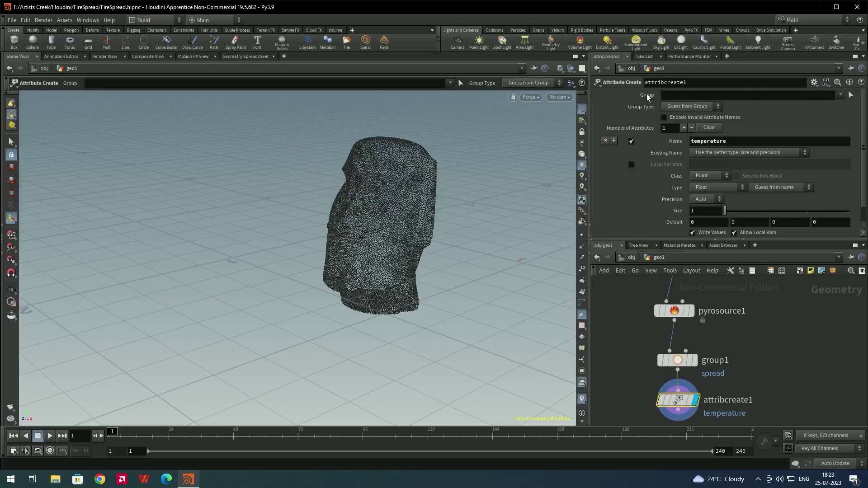
# Restrict the temperature attribute to the spread group and set its first value to 1
pyautogui.click(840, 95)
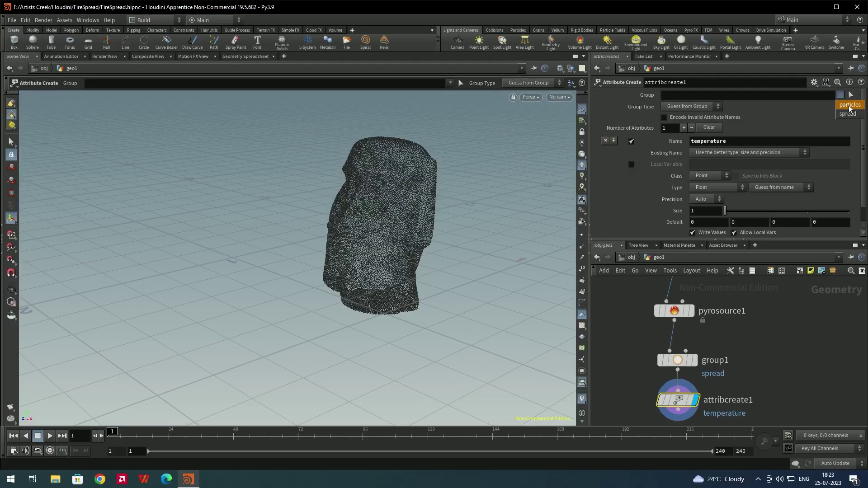
pyautogui.click(848, 113)
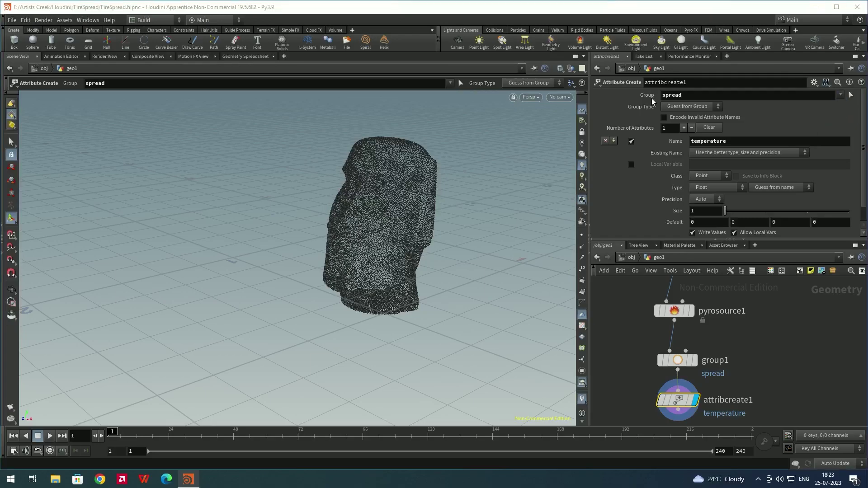
pyautogui.scroll(-1, 640, 171)
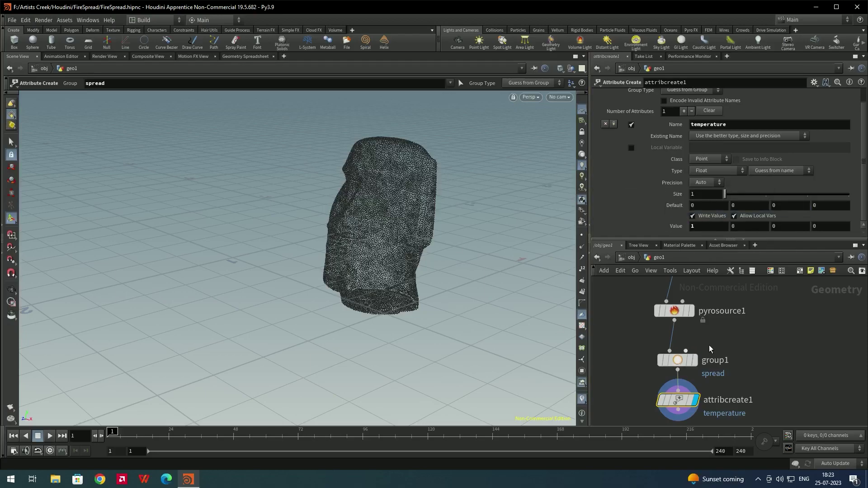
# Add a Pyro Source Spread node wired below the Attribute Create node and display it
pyautogui.moveTo(820, 396); pyautogui.dragTo(802, 348, button='middle')
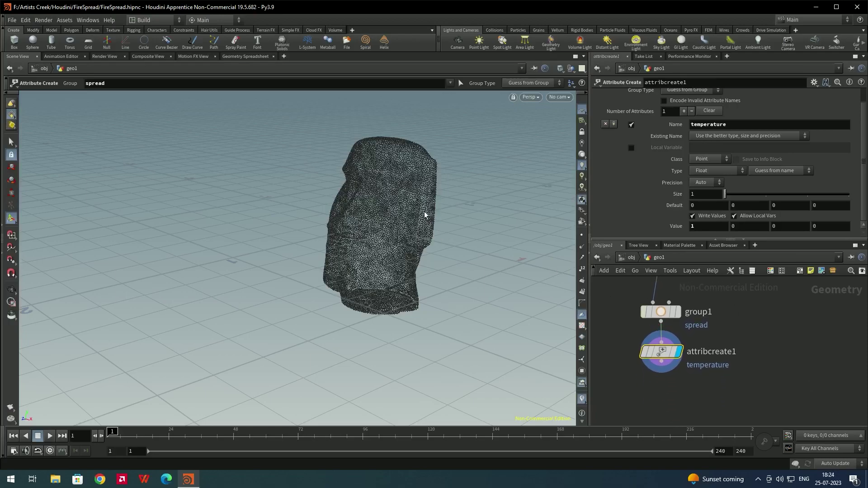
pyautogui.press('Escape')
pyautogui.moveTo(422, 170); pyautogui.dragTo(419, 151)
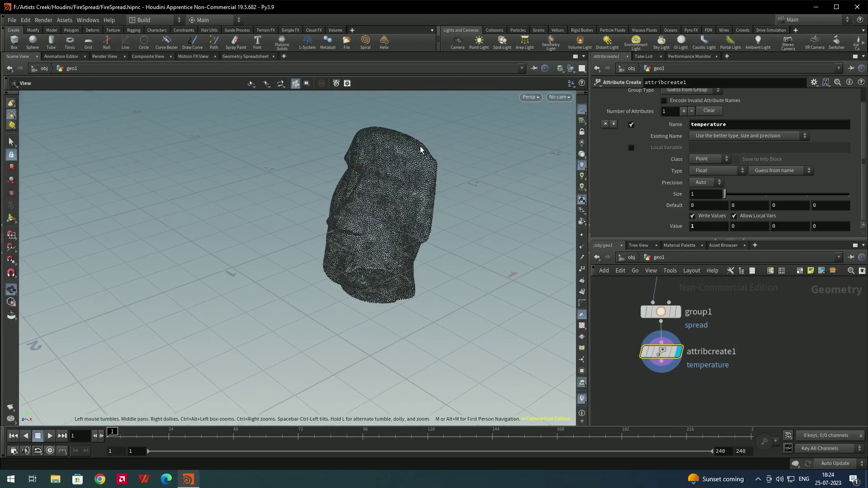
pyautogui.press('Return')
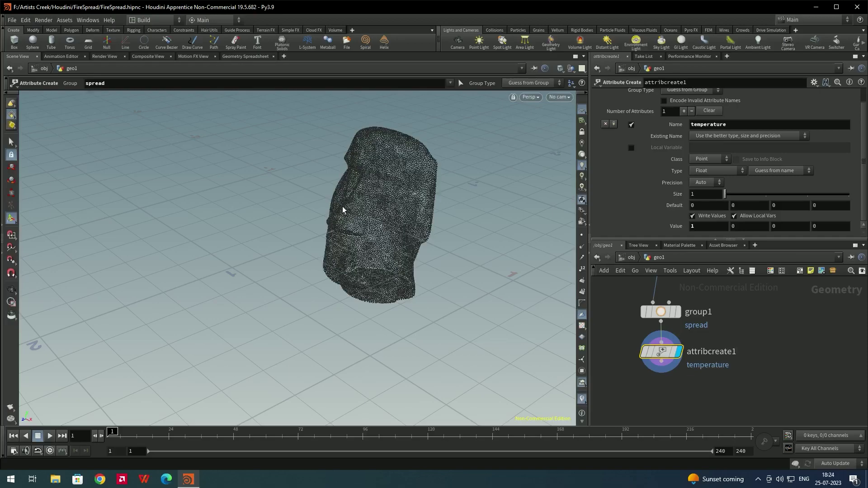
pyautogui.press('Tab')
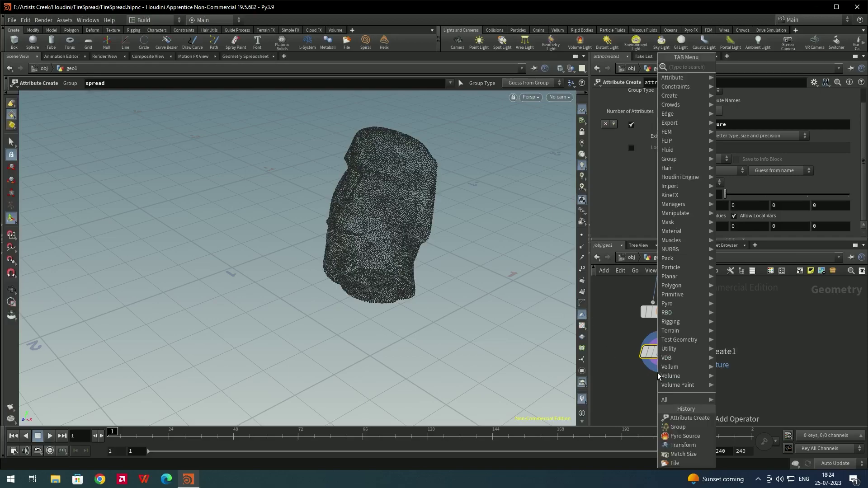
pyautogui.write('pyr')
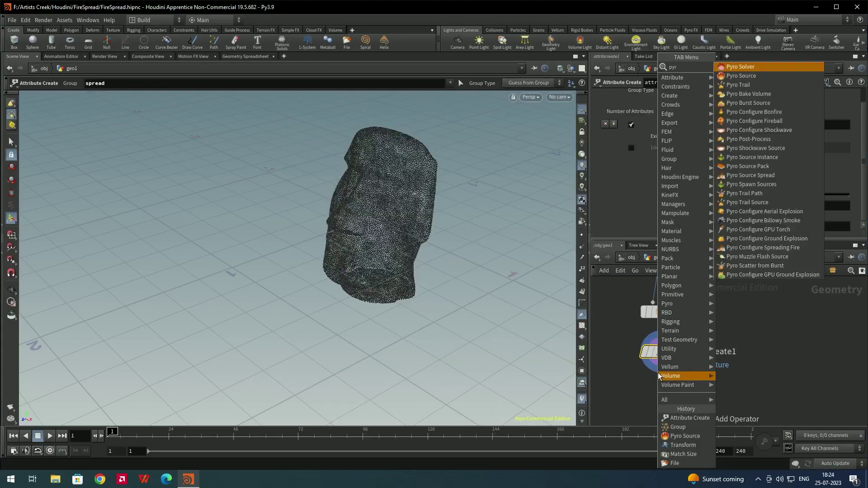
pyautogui.write('osou')
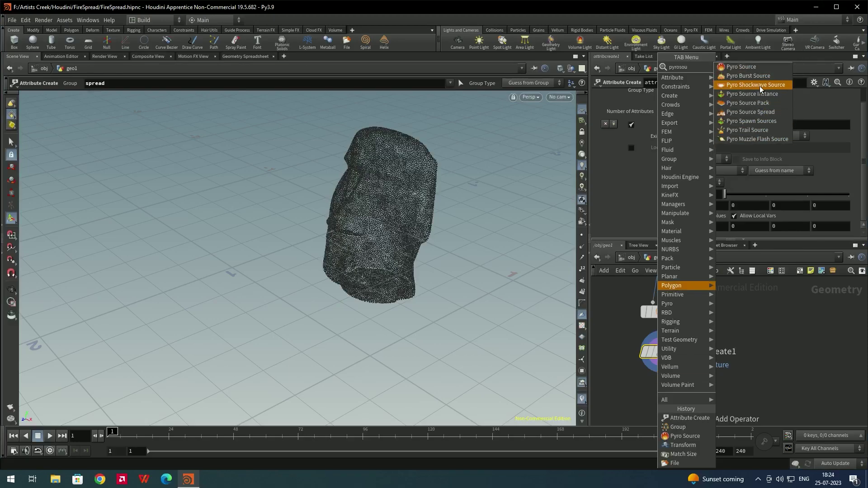
pyautogui.click(751, 111)
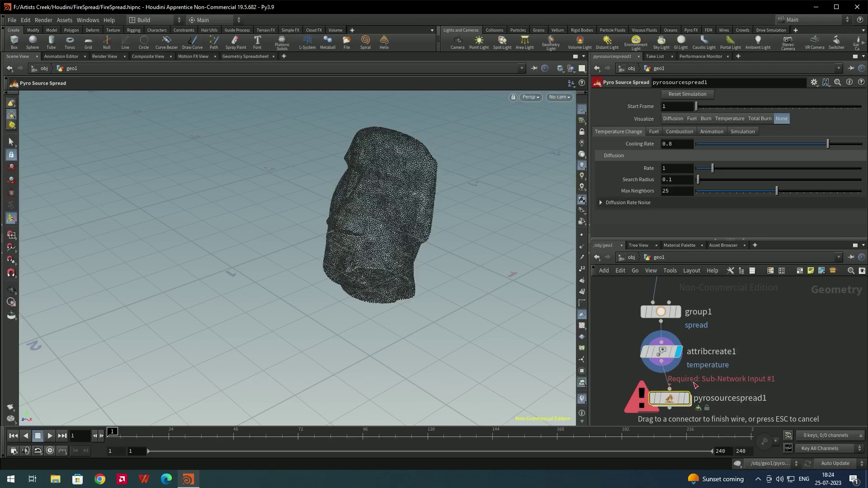
pyautogui.click(769, 377)
pyautogui.moveTo(741, 379); pyautogui.dragTo(753, 341, button='middle')
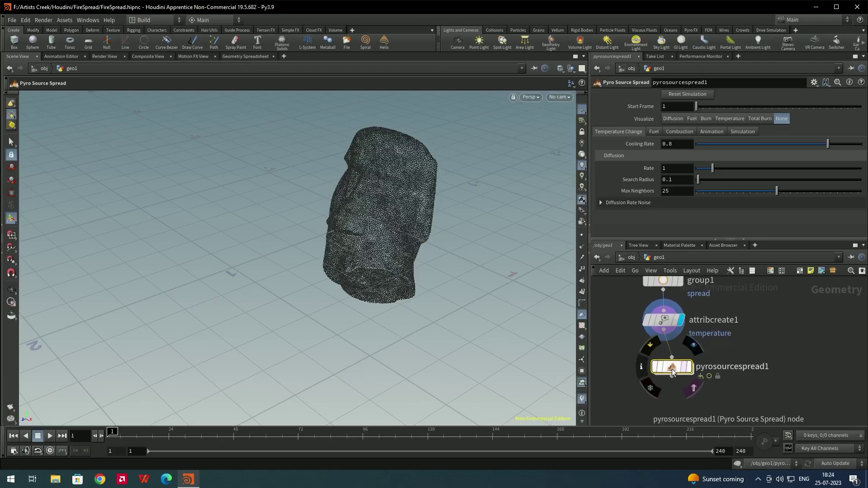
pyautogui.moveTo(672, 369); pyautogui.dragTo(649, 373)
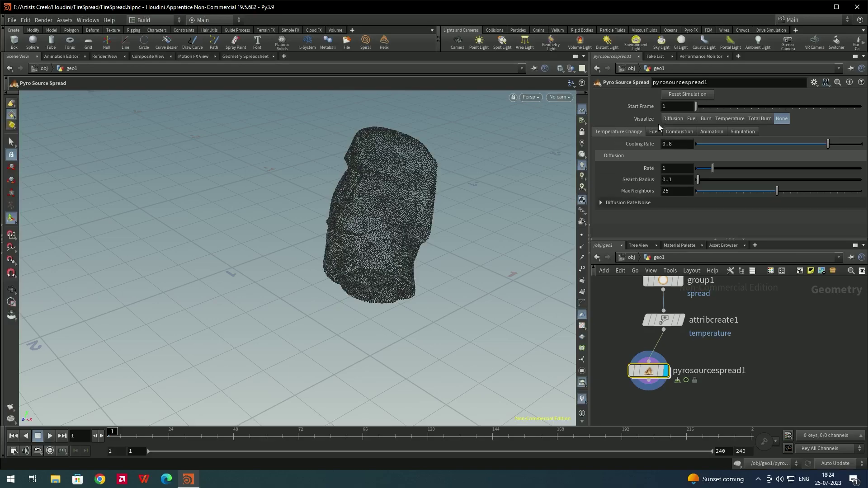
# Set the Pyro Source Spread visualization to Burn
pyautogui.click(706, 119)
pyautogui.keyDown('alt'); pyautogui.moveTo(402, 164); pyautogui.dragTo(432, 169); pyautogui.keyUp('alt')
pyautogui.press('XF86AudioRaiseVolume')
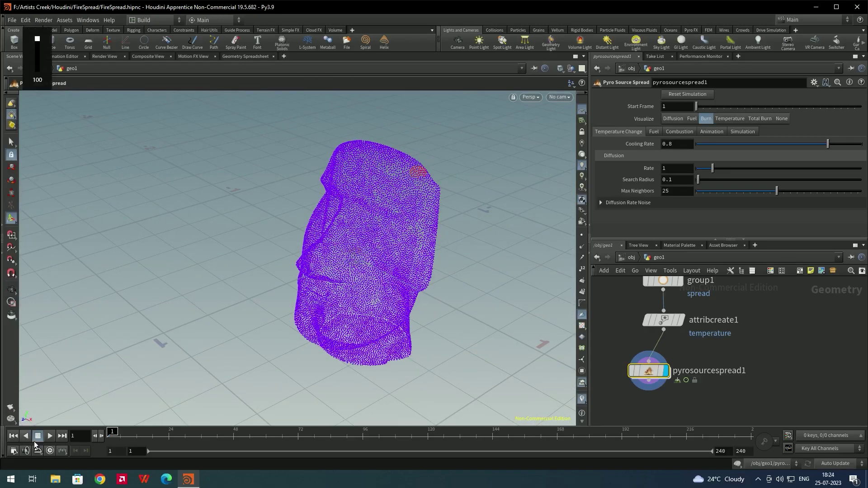
# Play the burn simulation briefly, stop it and return to the first frame
pyautogui.click(49, 435)
pyautogui.press('XF86AudioLowerVolume')
pyautogui.click(38, 436)
pyautogui.click(13, 436)
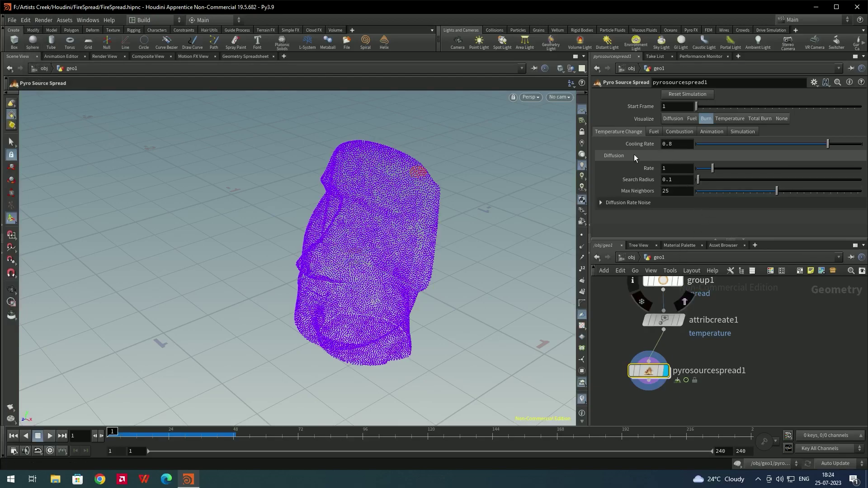
# Set the Cooling Rate of the Pyro Source Spread node to 0.3
pyautogui.moveTo(676, 145); pyautogui.dragTo(660, 147)
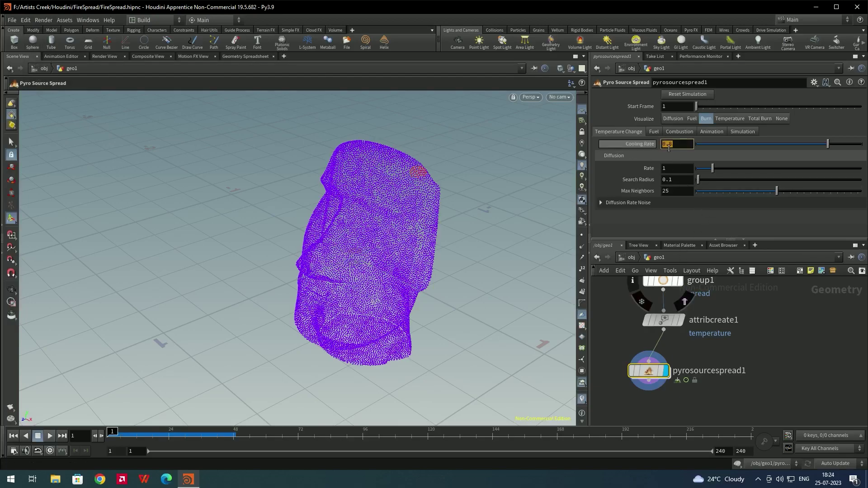
pyautogui.write('.3')
pyautogui.press('Return')
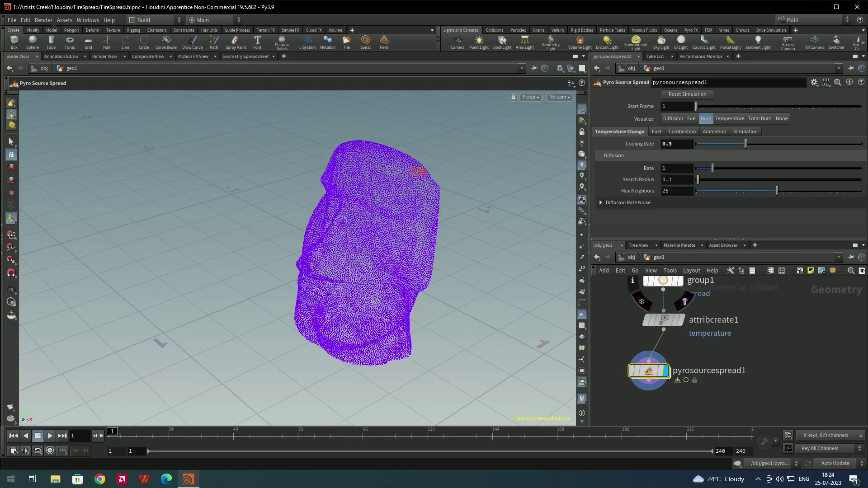
# Play the simulation repeatedly from the start to examine how the burn spreads over the statue, stopping at frame 72
pyautogui.click(50, 436)
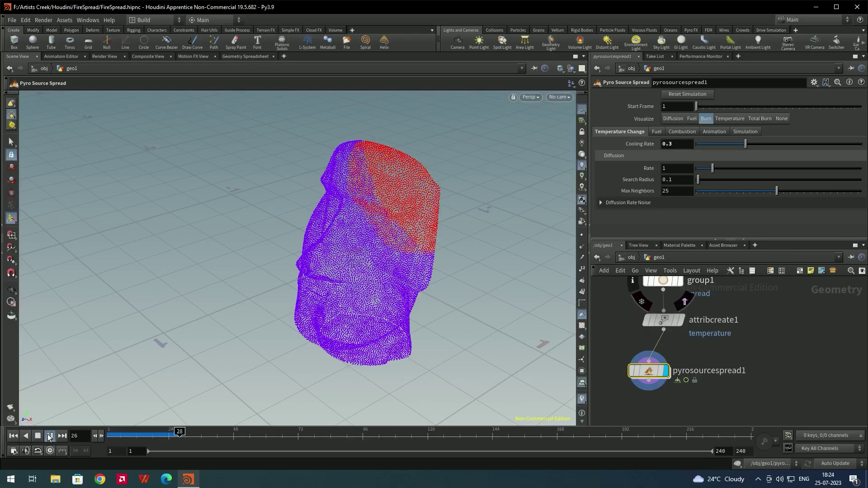
pyautogui.keyDown('alt'); pyautogui.moveTo(179, 330); pyautogui.dragTo(310, 287); pyautogui.keyUp('alt')
pyautogui.press('Return')
pyautogui.click(50, 435)
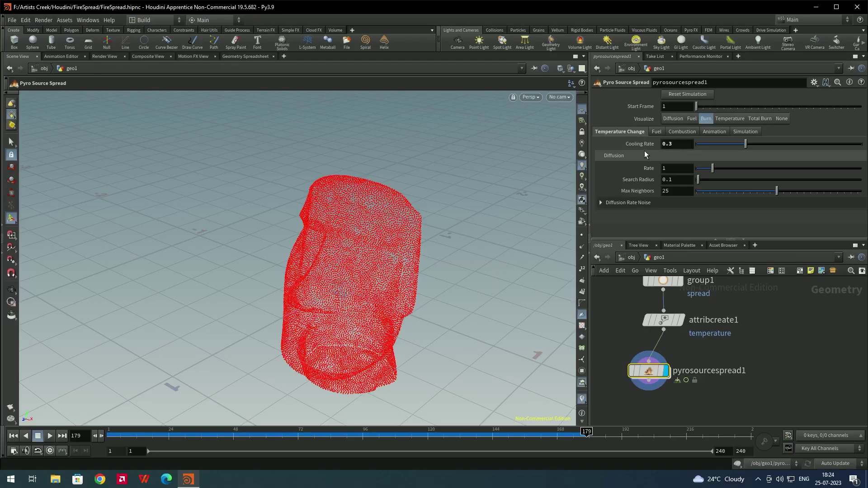
pyautogui.click(16, 436)
pyautogui.click(50, 436)
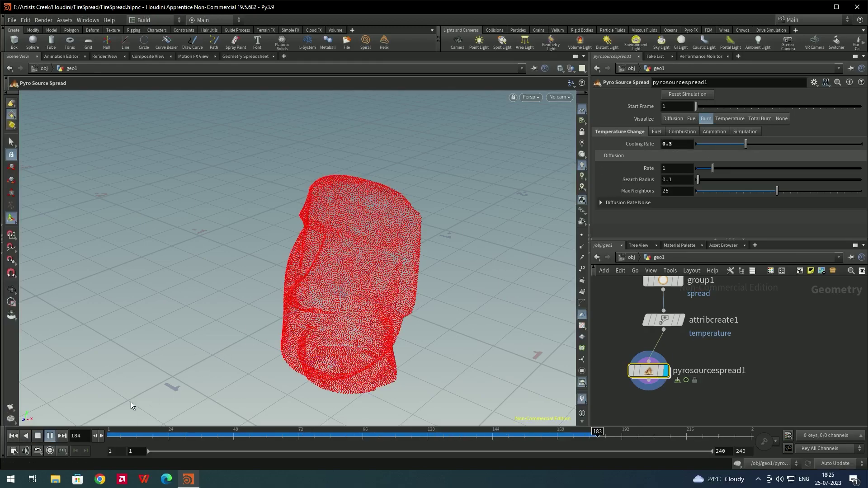
pyautogui.click(38, 436)
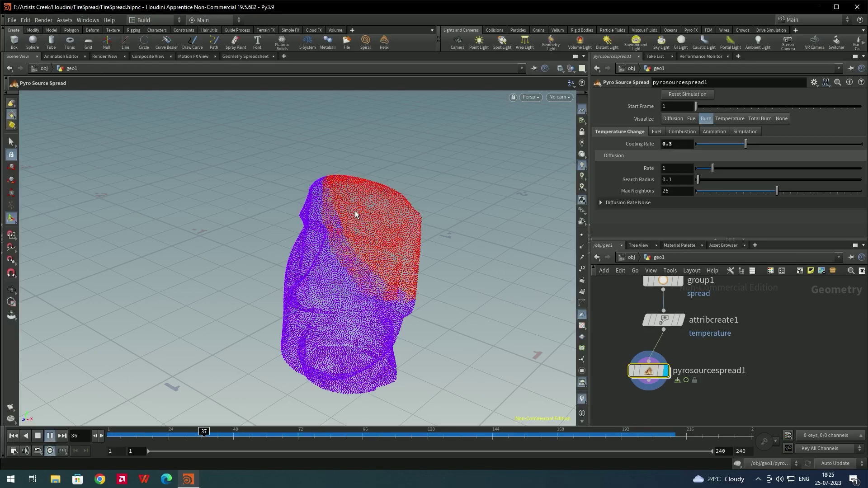
pyautogui.click(41, 436)
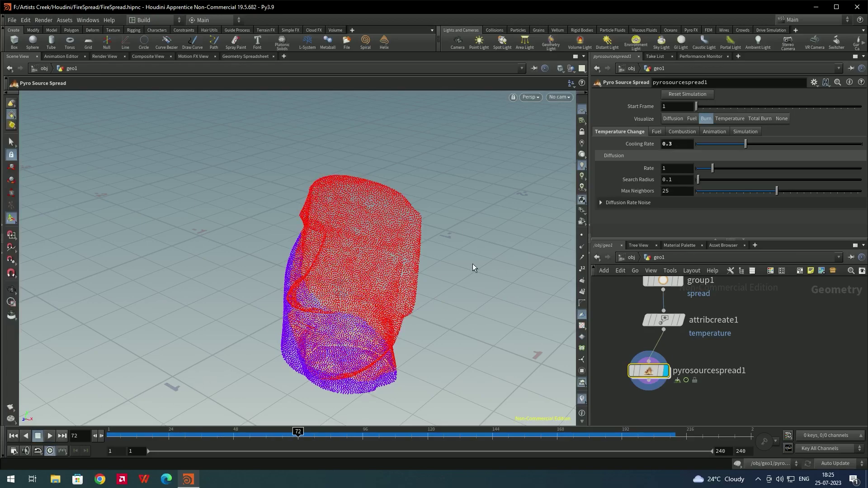
# Set the Element Size of the Pyro Source Spread node's Diffusion Rate Noise to 0.3
pyautogui.click(602, 203)
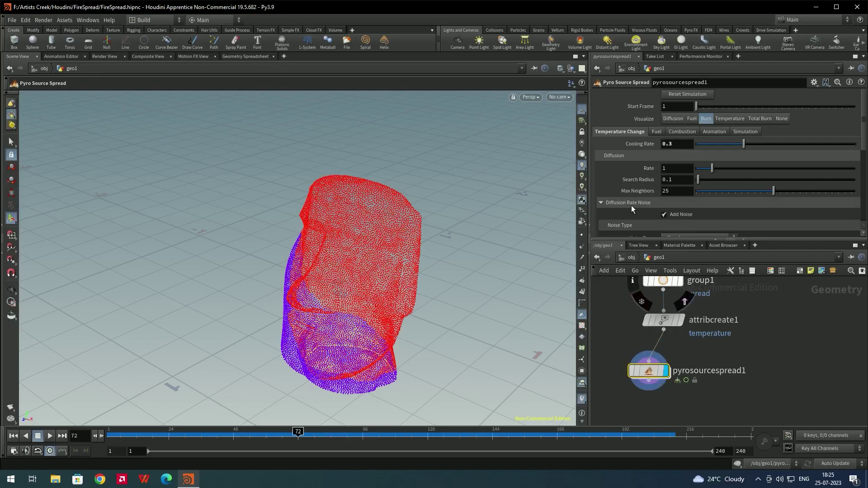
pyautogui.scroll(-5, 632, 206)
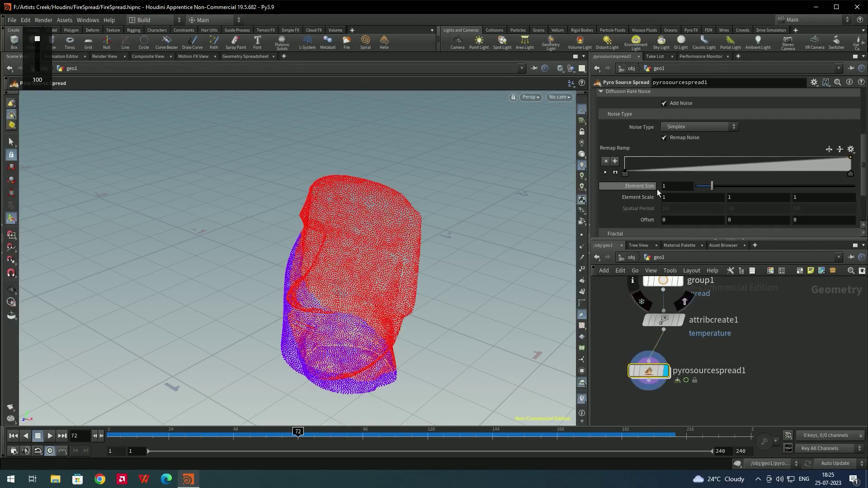
pyautogui.click(655, 186)
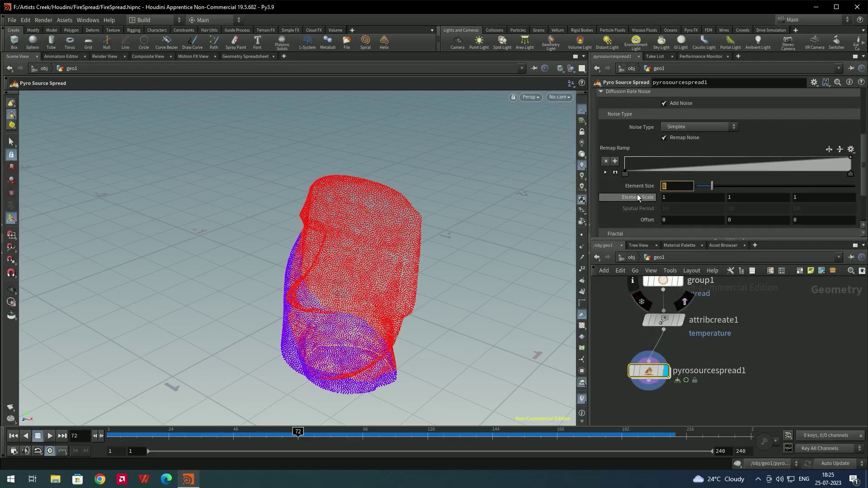
pyautogui.write('0.3')
pyautogui.press('Return')
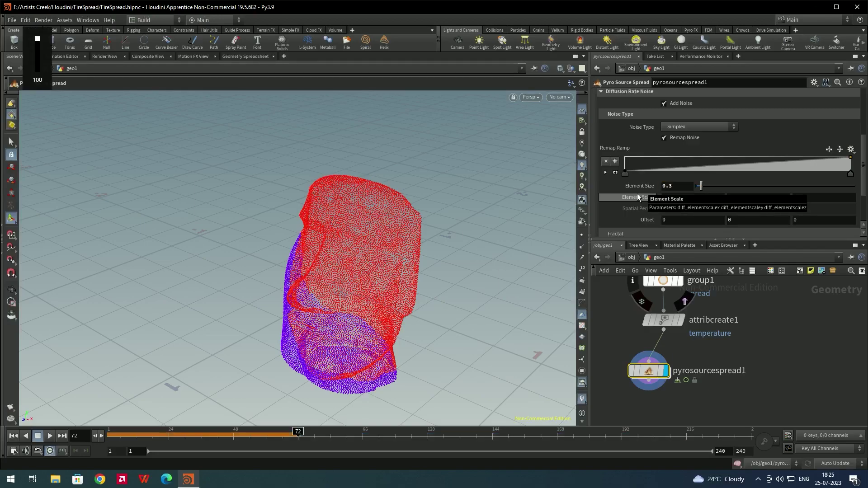
# Play the simulation from the first frame to check the noisy burn spread, and save the scene as FireSpread_1.hipnc
pyautogui.click(13, 436)
pyautogui.click(50, 436)
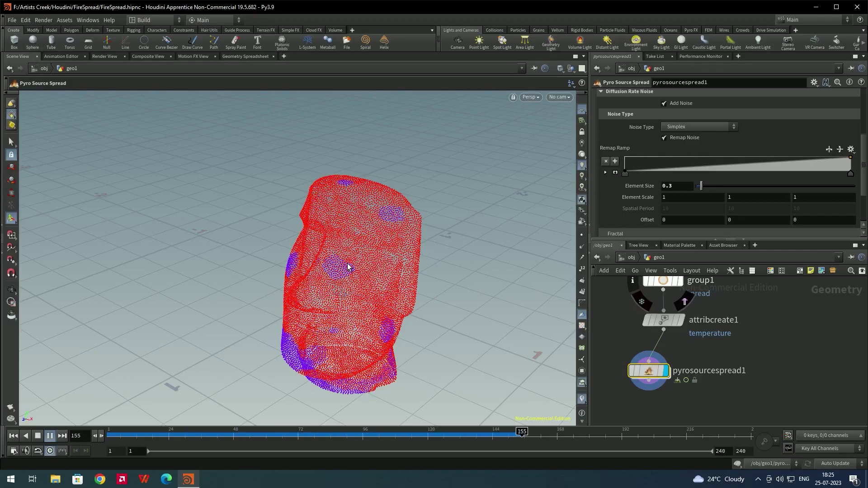
pyautogui.keyDown('alt'); pyautogui.moveTo(334, 266); pyautogui.dragTo(193, 407); pyautogui.keyUp('alt')
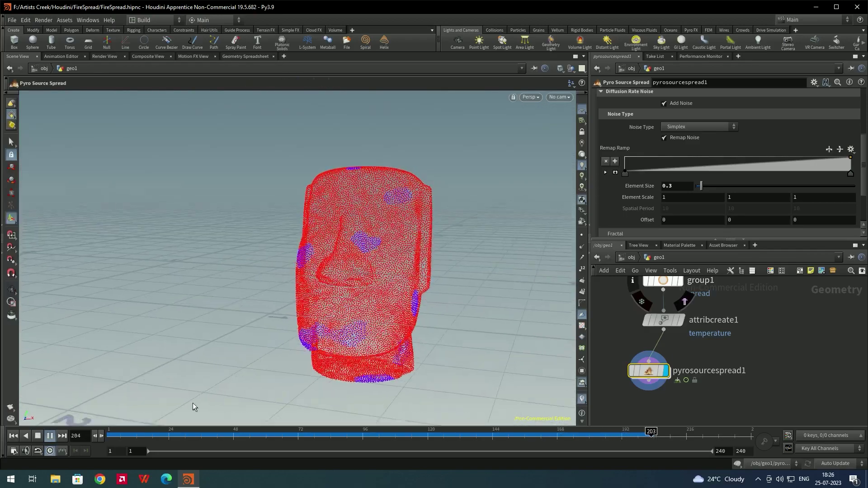
pyautogui.hotkey('alt', 'shift', 's')
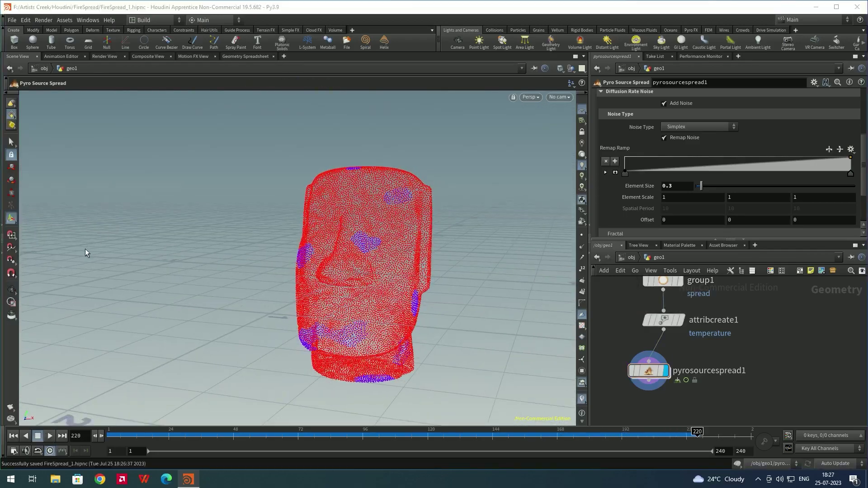
# Return to the first frame and set the Pyro Source Spread visualization to Diffusion, inspecting the noise pattern on the statue
pyautogui.click(14, 437)
pyautogui.keyDown('alt'); pyautogui.moveTo(394, 244); pyautogui.dragTo(395, 217); pyautogui.keyUp('alt')
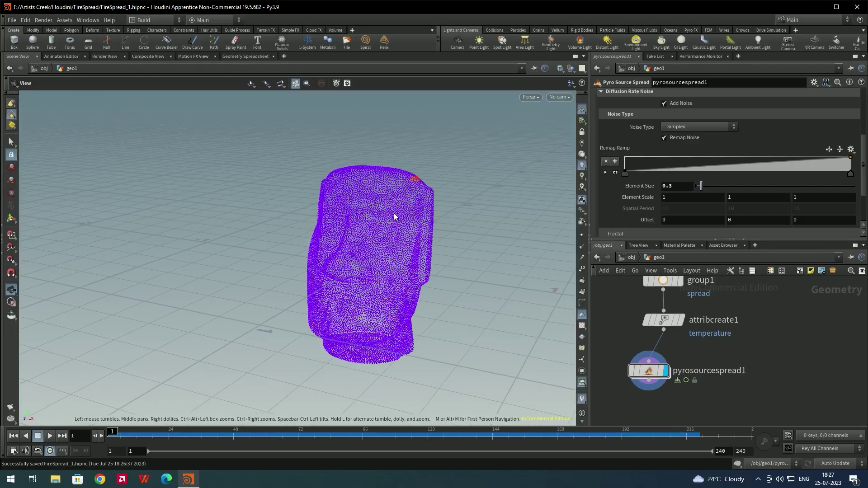
pyautogui.press('Return')
pyautogui.click(657, 374)
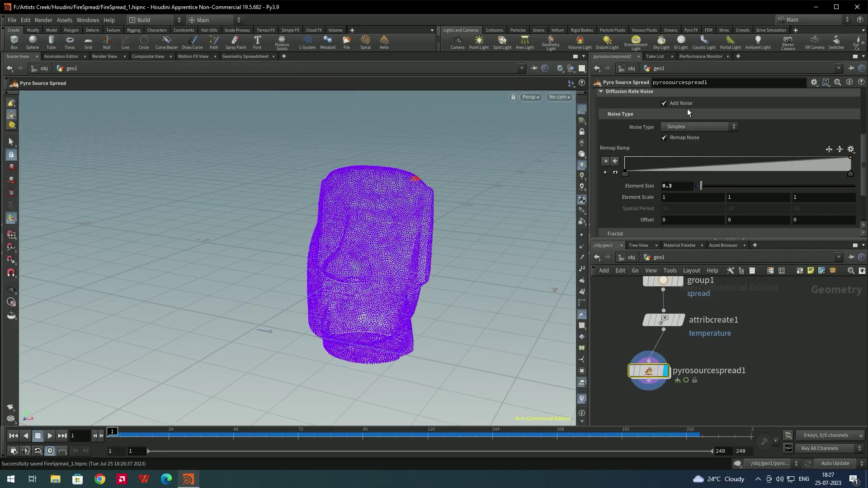
pyautogui.scroll(4, 631, 129)
pyautogui.click(673, 119)
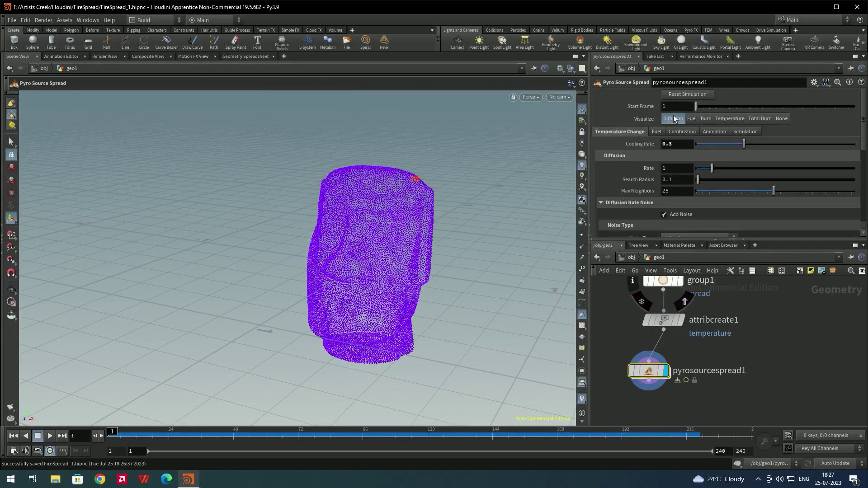
pyautogui.moveTo(403, 247)
pyautogui.keyDown('alt'); pyautogui.mouseDown()
pyautogui.moveTo(393, 255)
pyautogui.moveTo(401, 250)
pyautogui.mouseUp(); pyautogui.keyUp('alt')
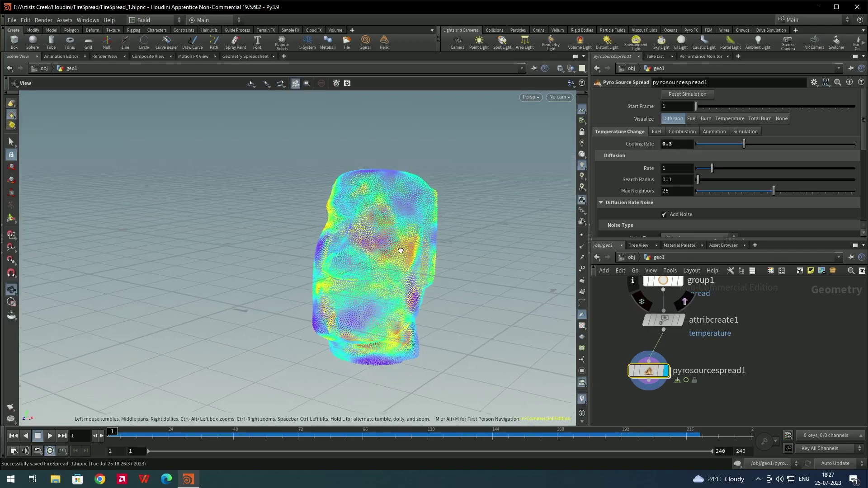
pyautogui.scroll(2, 388, 248)
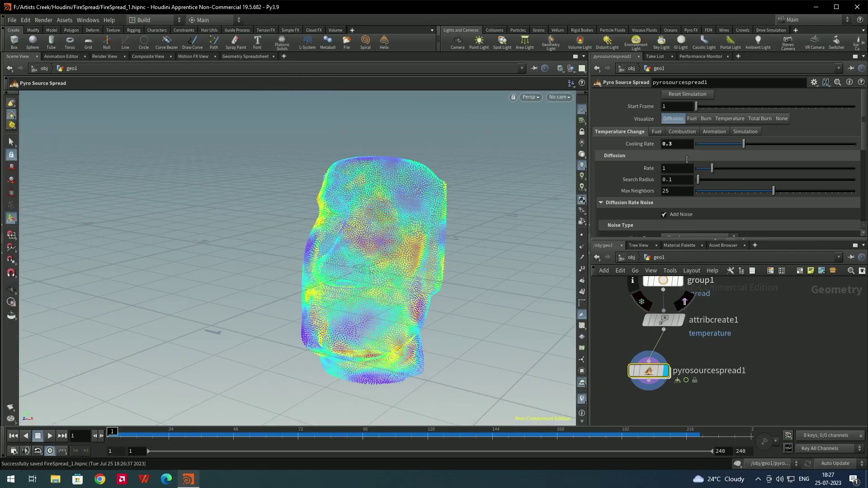
# Add a Volume Rasterize Attributes node fed by pyrosourcespread1 and display its output
pyautogui.moveTo(766, 360); pyautogui.dragTo(773, 339, button='middle')
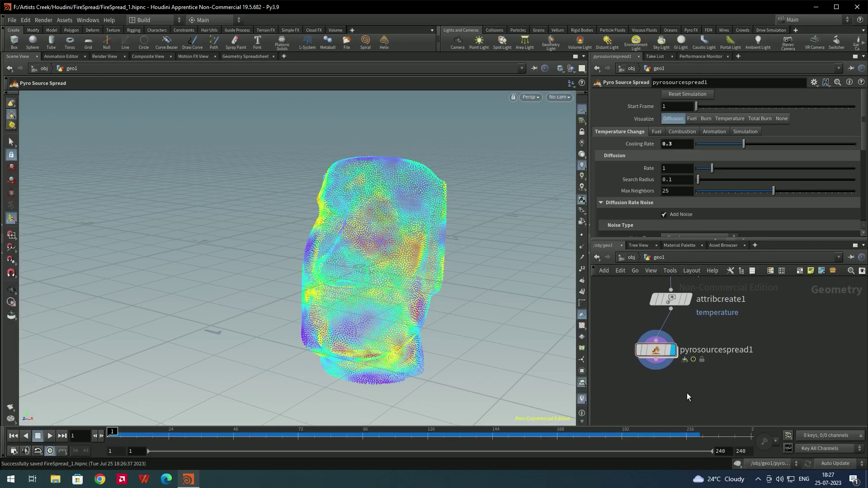
pyautogui.press('Tab')
pyautogui.write('vo')
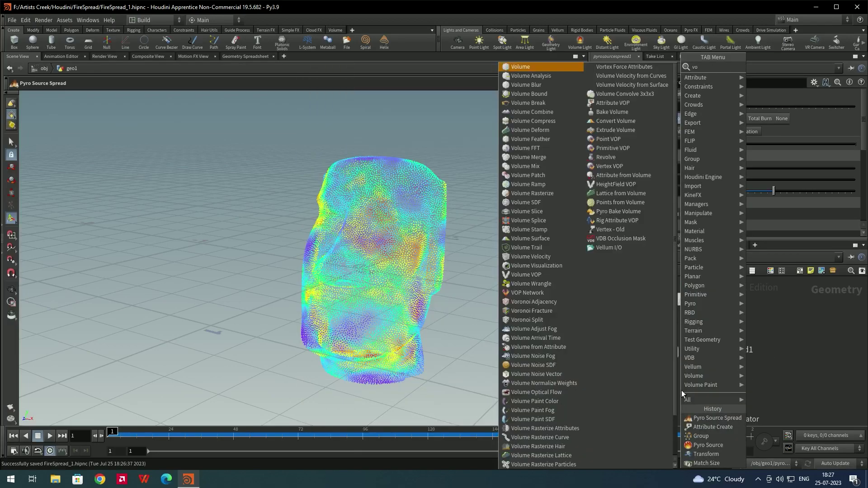
pyautogui.write('l')
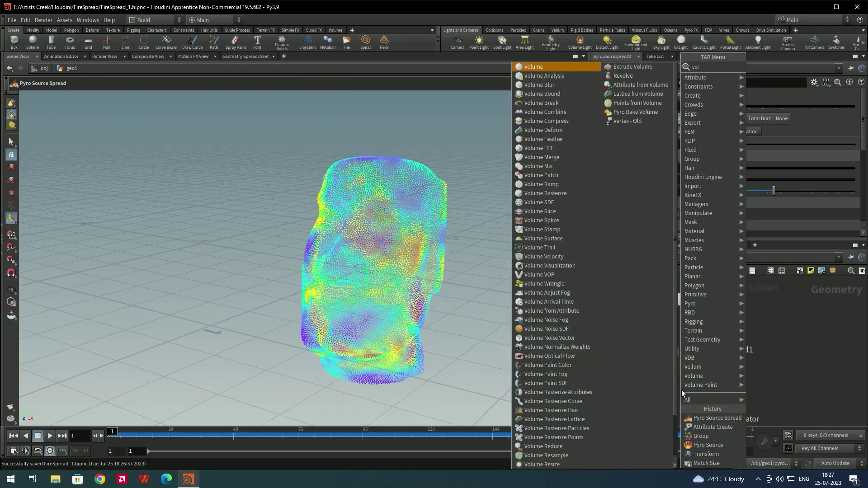
pyautogui.write('umera')
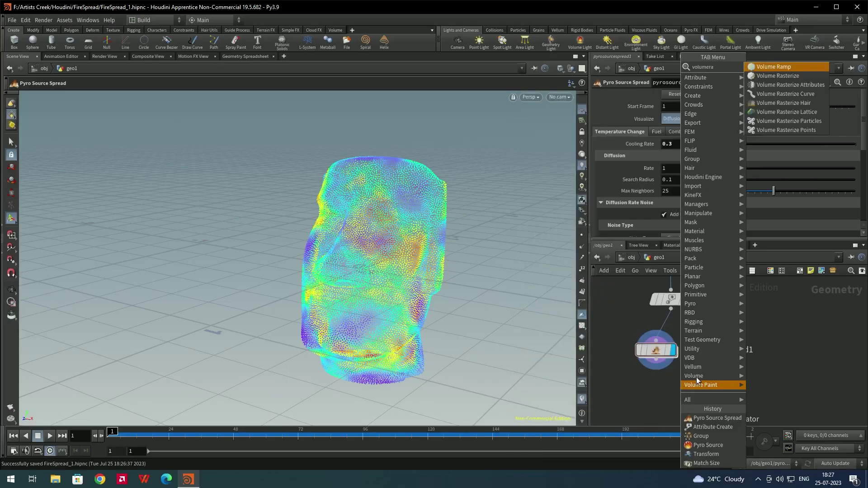
pyautogui.click(796, 84)
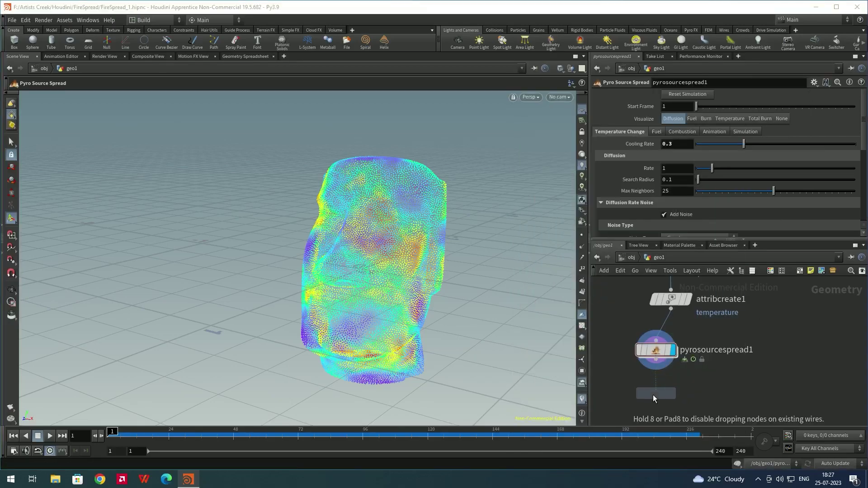
pyautogui.click(653, 394)
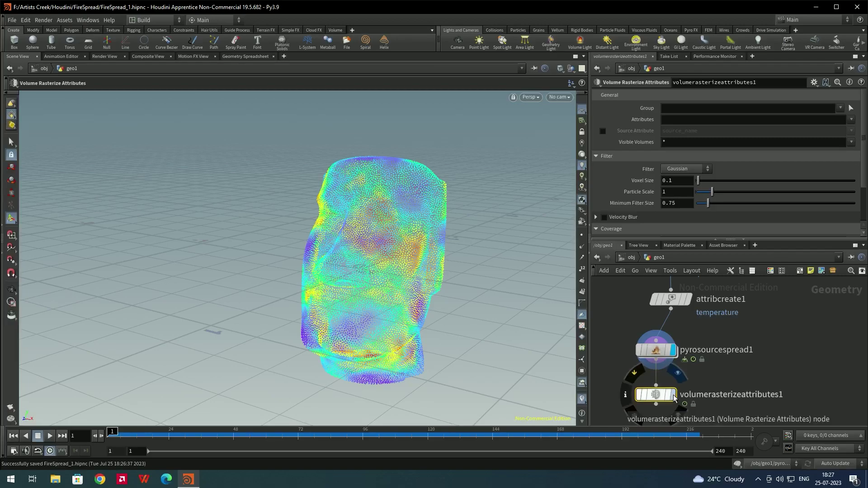
pyautogui.click(673, 395)
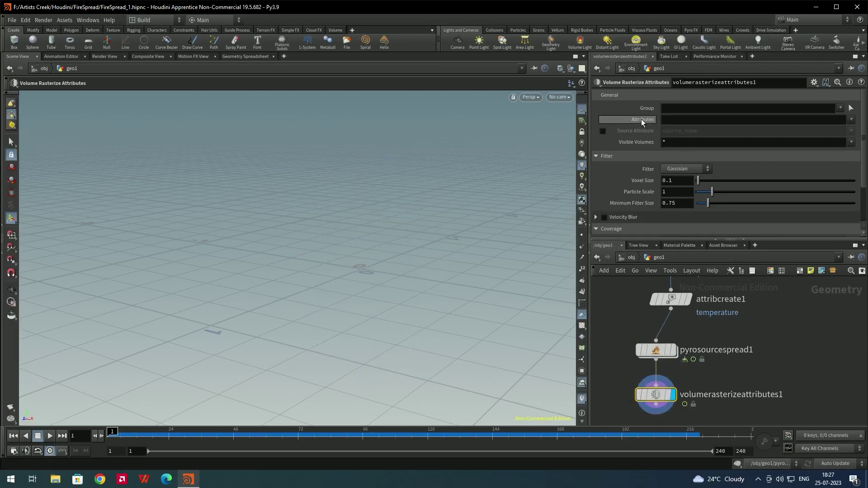
# Set the Attributes of the Volume Rasterize Attributes node to burn and temperature
pyautogui.moveTo(655, 400)
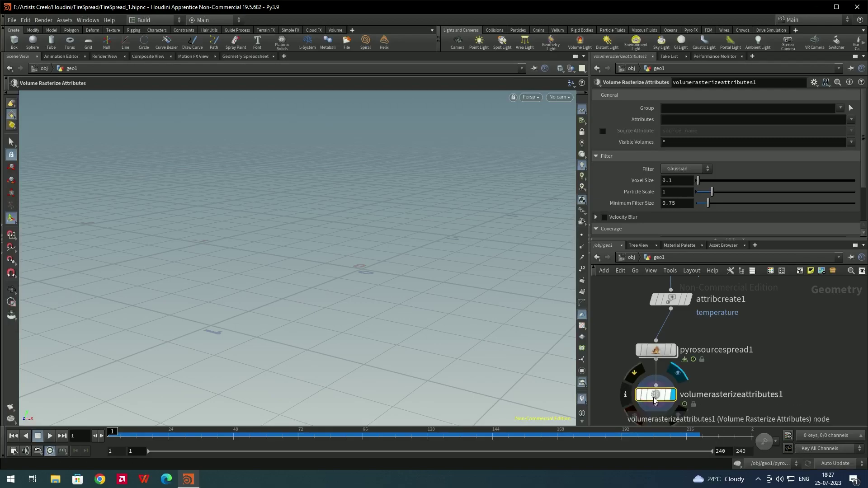
pyautogui.click(852, 120)
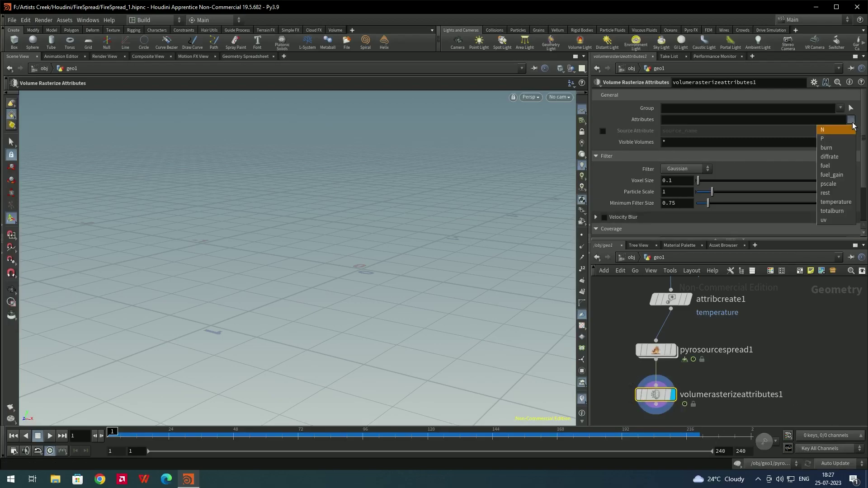
pyautogui.click(836, 149)
pyautogui.click(851, 120)
pyautogui.click(837, 203)
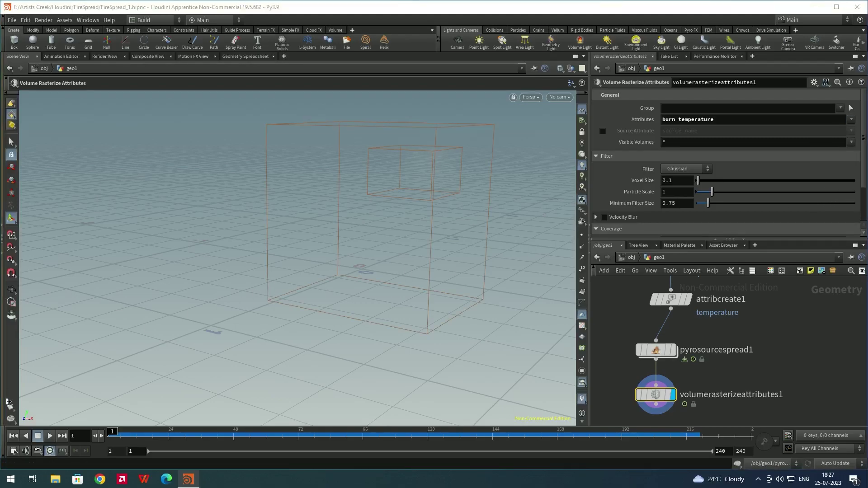
# Play the simulation to examine the rasterized burn and temperature volumes from another angle, stopping at frame 108
pyautogui.click(51, 436)
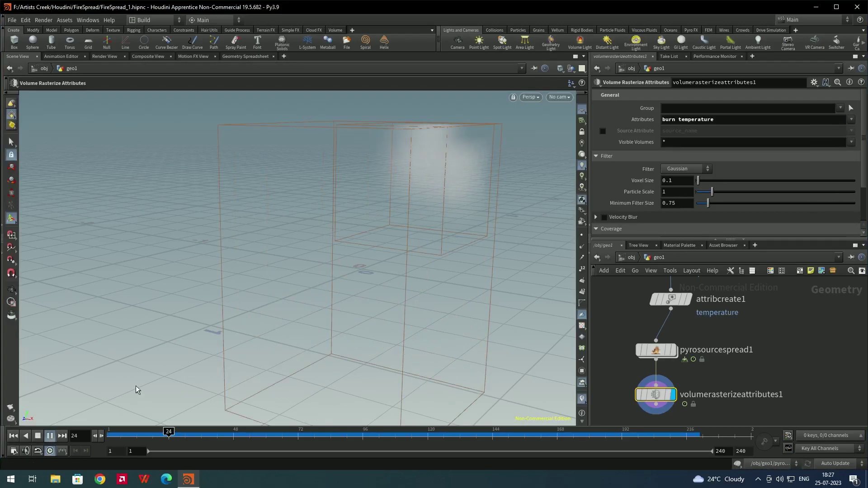
pyautogui.press('Escape')
pyautogui.moveTo(481, 188); pyautogui.dragTo(434, 215)
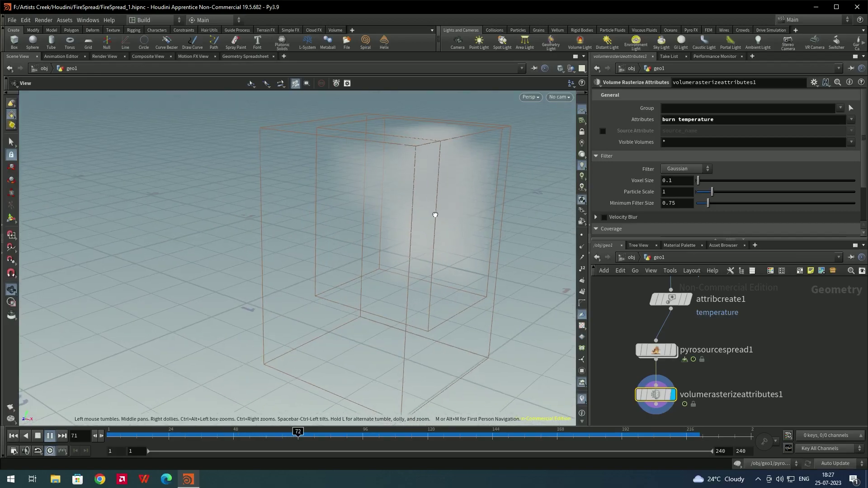
pyautogui.press('Return')
pyautogui.click(50, 436)
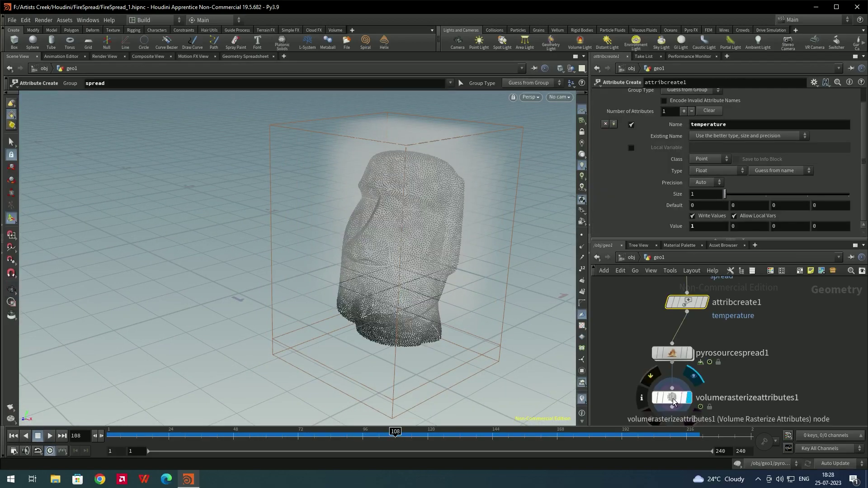
pyautogui.click(673, 399)
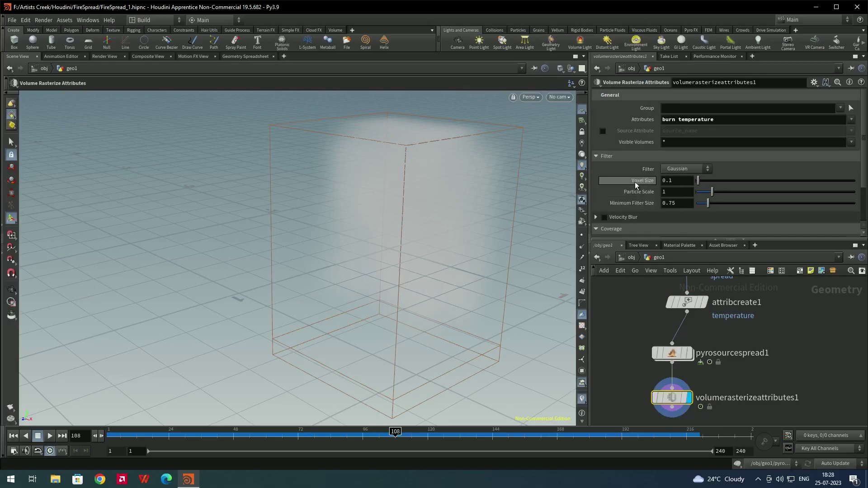
# Copy the Particle Separation parameter of the pyrosource1 node
pyautogui.moveTo(794, 361); pyautogui.dragTo(797, 407, button='middle')
pyautogui.moveTo(792, 324); pyautogui.dragTo(782, 368, button='middle')
pyautogui.click(678, 302)
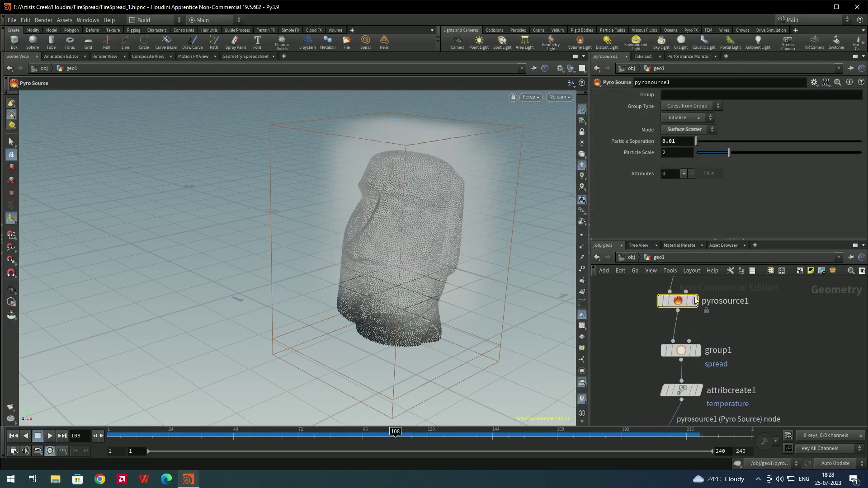
pyautogui.rightClick(647, 141)
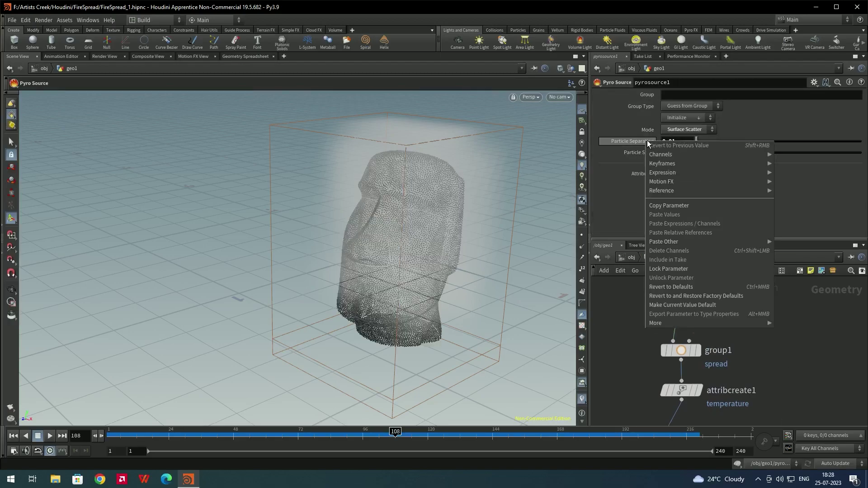
pyautogui.click(665, 204)
# Return to the first frame and link the Volume Rasterize Attributes Voxel Size to the copied parameter as a relative reference
pyautogui.moveTo(794, 389); pyautogui.dragTo(782, 348, button='middle')
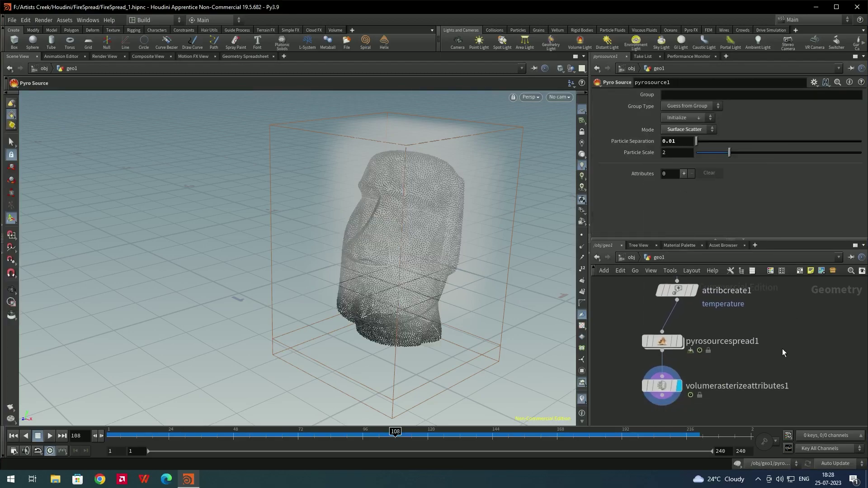
pyautogui.click(672, 379)
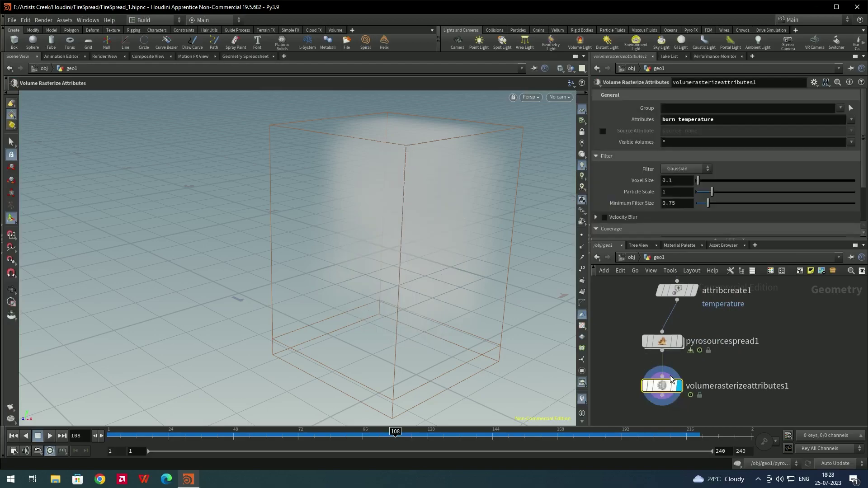
pyautogui.click(14, 436)
pyautogui.rightClick(661, 181)
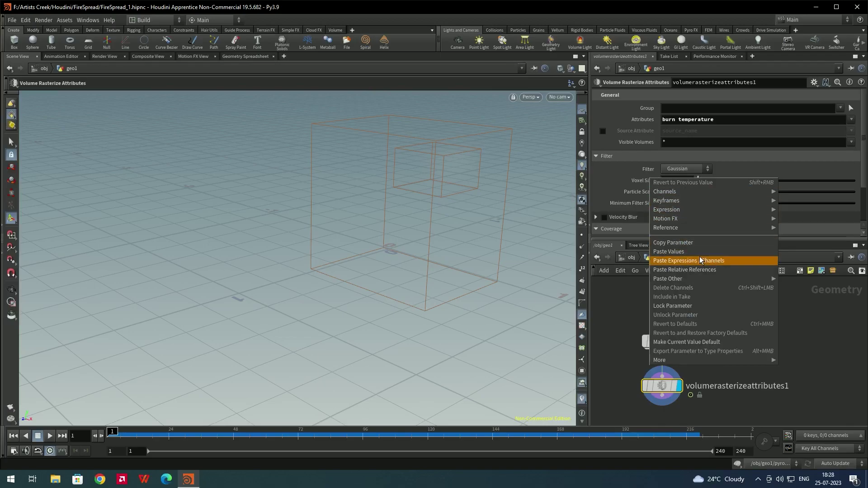
pyautogui.click(682, 270)
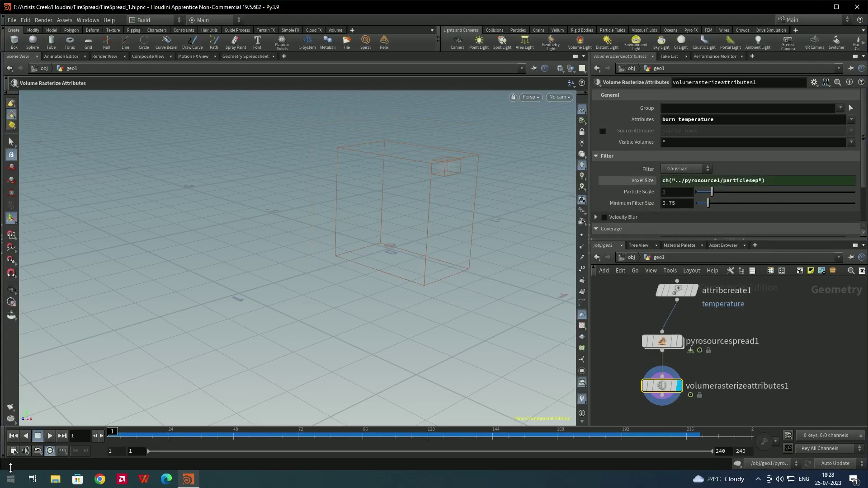
# Play the simulation to examine the finer rasterized volume around the statue, stopping at frame 114
pyautogui.click(48, 437)
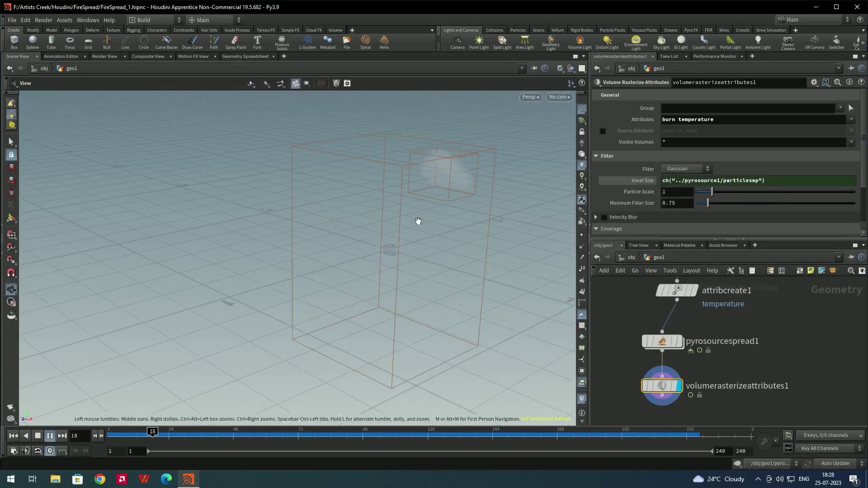
pyautogui.keyDown('alt'); pyautogui.moveTo(430, 209); pyautogui.dragTo(320, 346); pyautogui.keyUp('alt')
pyautogui.click(37, 436)
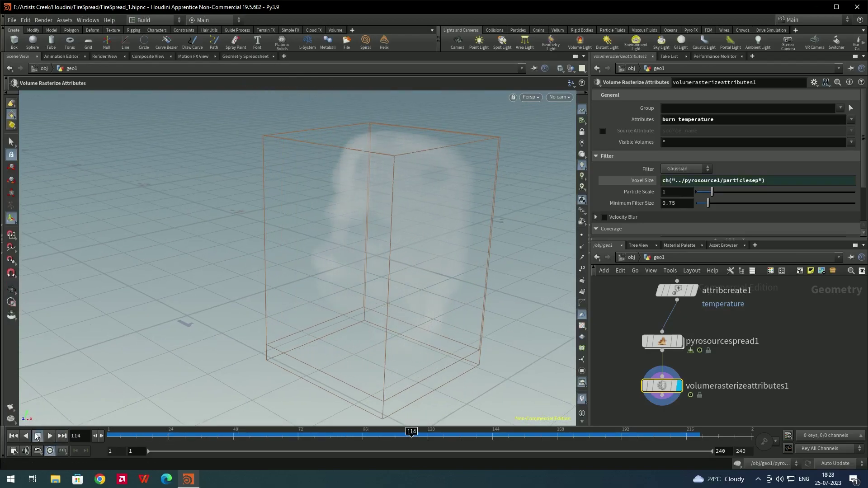
pyautogui.press('Escape')
pyautogui.moveTo(415, 259); pyautogui.dragTo(424, 217)
pyautogui.scroll(-2, 424, 218)
pyautogui.moveTo(768, 385); pyautogui.dragTo(777, 341, button='middle')
pyautogui.click(697, 372)
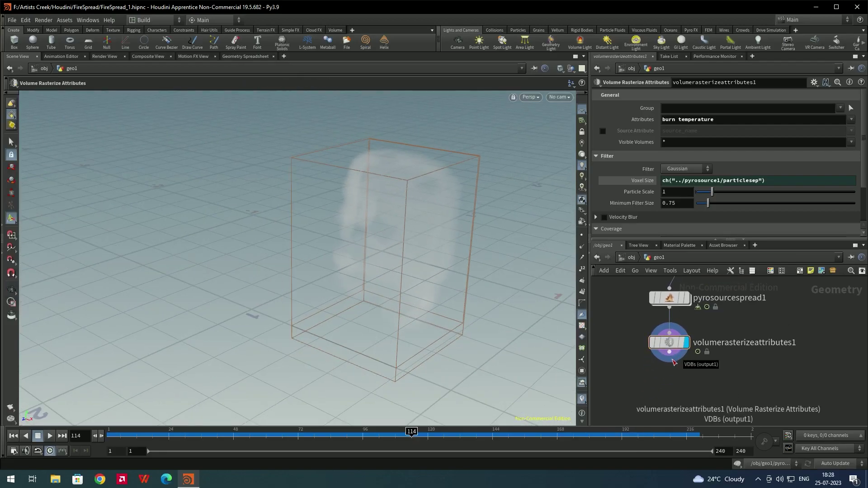
# Add a Pyro Solver node below the volumerasterizeattributes1 node
pyautogui.press('Tab')
pyautogui.write('pyros')
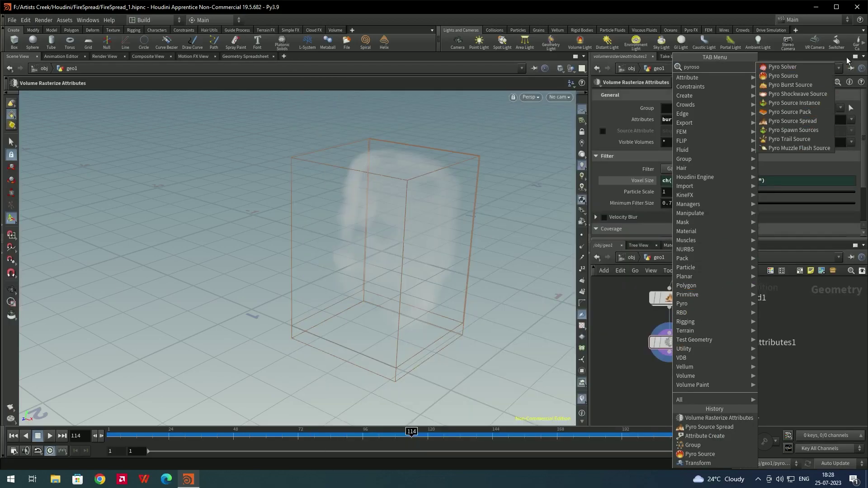
pyautogui.click(807, 66)
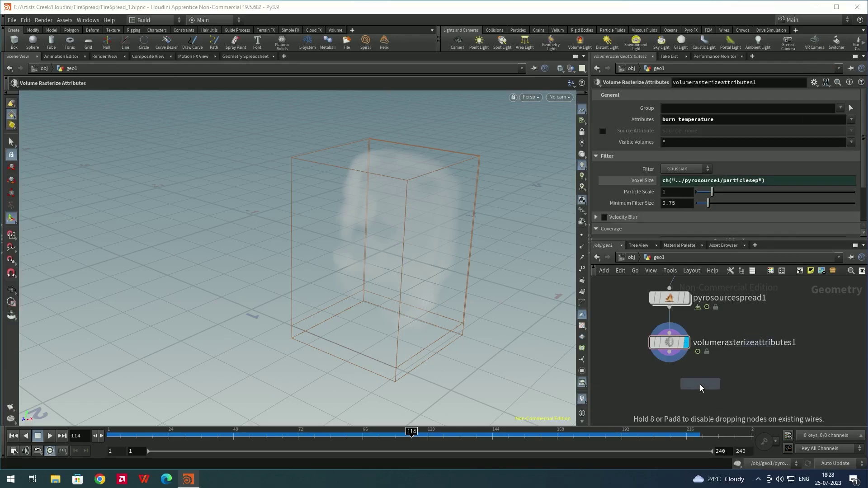
pyautogui.click(683, 360)
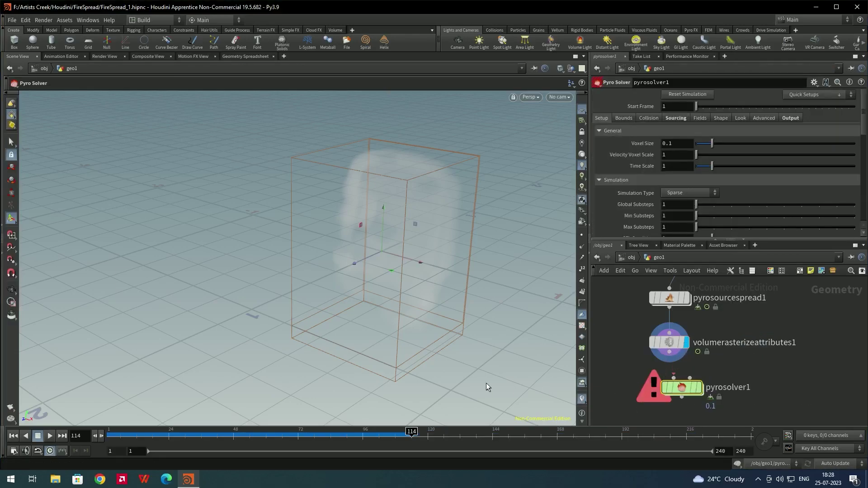
# Return to the first frame, connect volumerasterizeattributes1 to the first input of pyrosolver1, and display the solver
pyautogui.click(13, 437)
pyautogui.click(674, 376)
pyautogui.moveTo(674, 378); pyautogui.dragTo(676, 389)
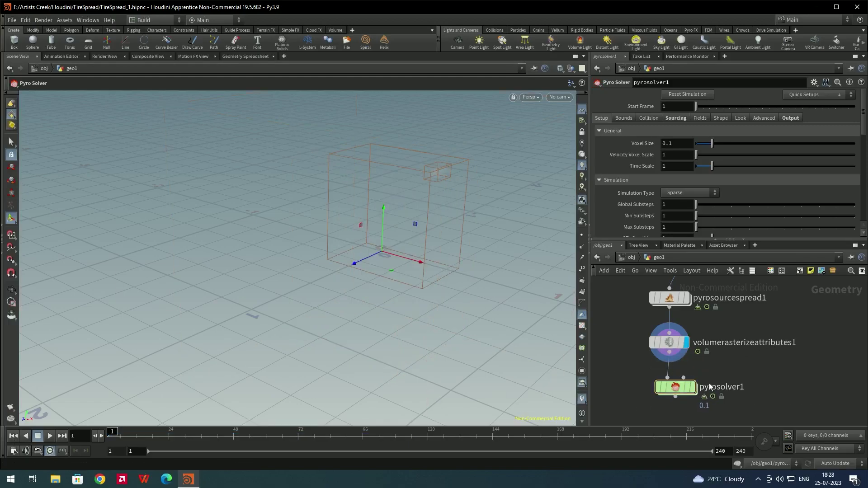
pyautogui.click(693, 388)
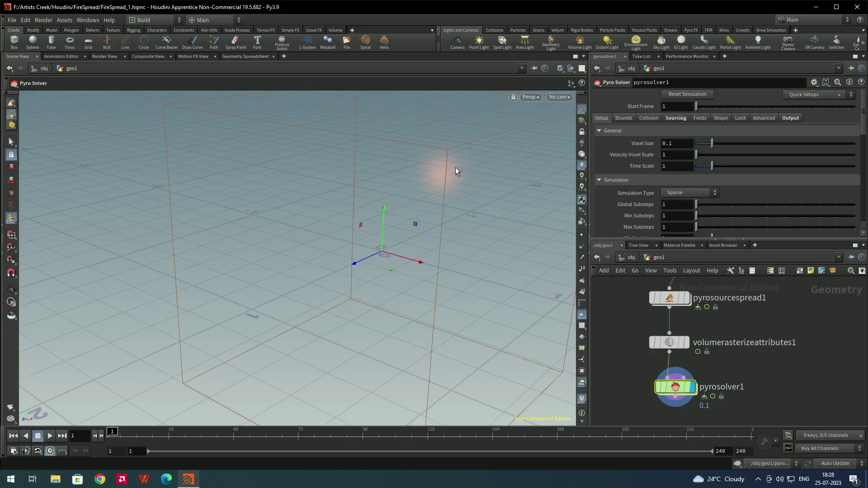
# Play the pyro simulation to examine the fire from another angle, stopping at frame 88
pyautogui.click(50, 437)
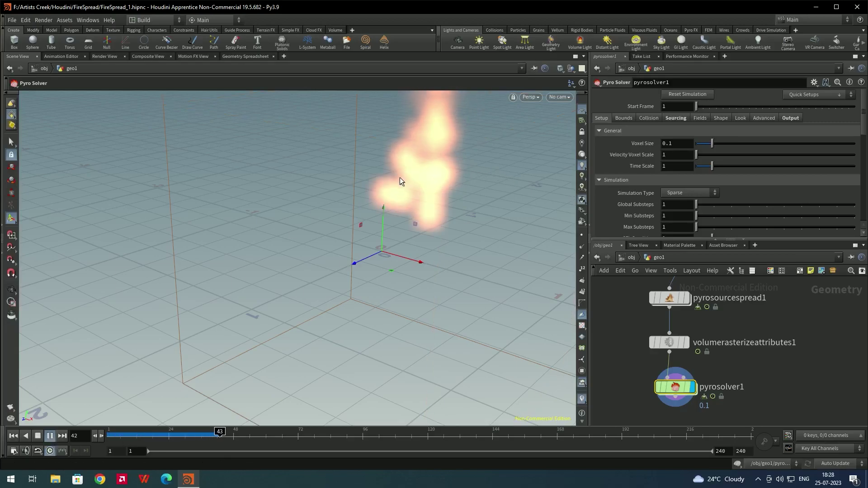
pyautogui.keyDown('alt'); pyautogui.moveTo(399, 176); pyautogui.dragTo(416, 189, button='right'); pyautogui.keyUp('alt')
pyautogui.keyDown('alt'); pyautogui.moveTo(416, 188); pyautogui.dragTo(462, 178); pyautogui.keyUp('alt')
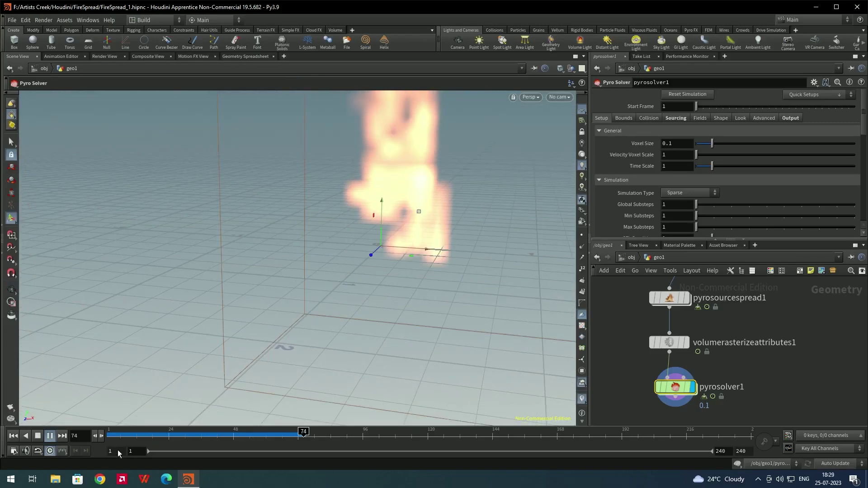
pyautogui.click(50, 438)
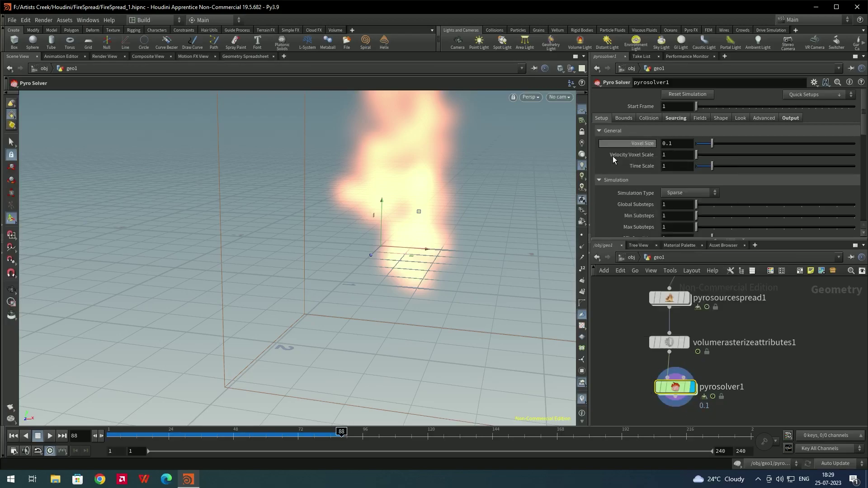
# At the first frame, link the Pyro Solver's Voxel Size to the copied Particle Separation as a relative reference, and save the scene
pyautogui.click(15, 436)
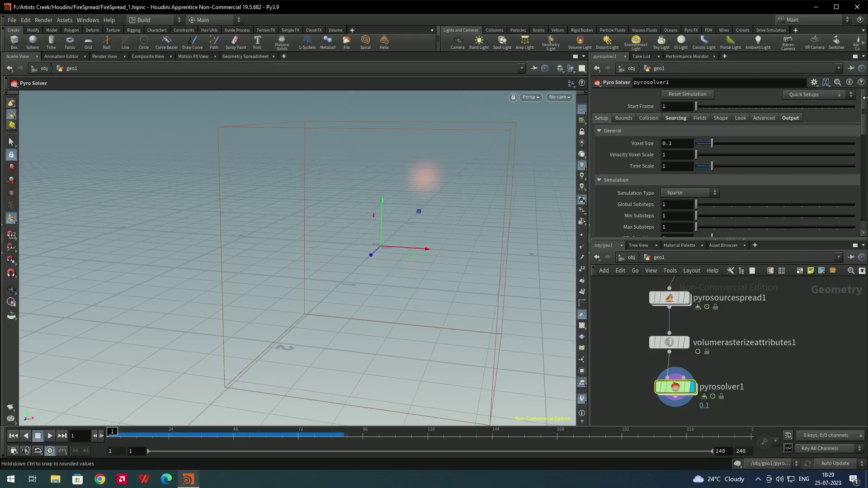
pyautogui.rightClick(635, 147)
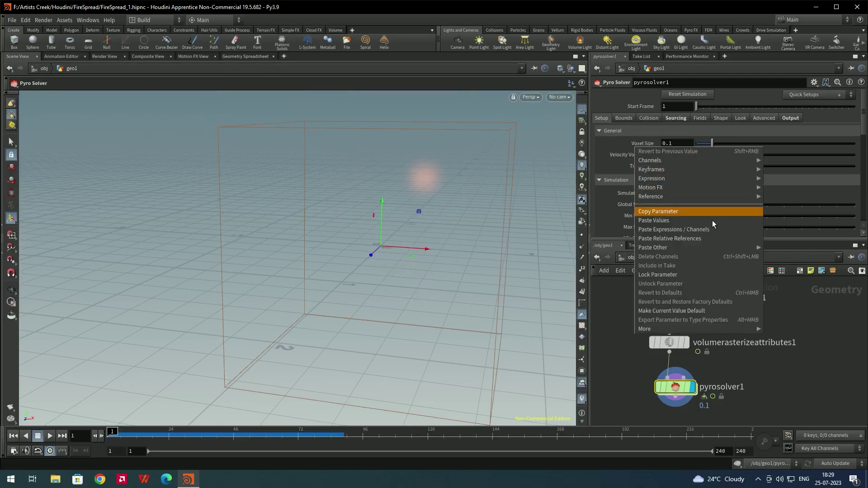
pyautogui.click(683, 238)
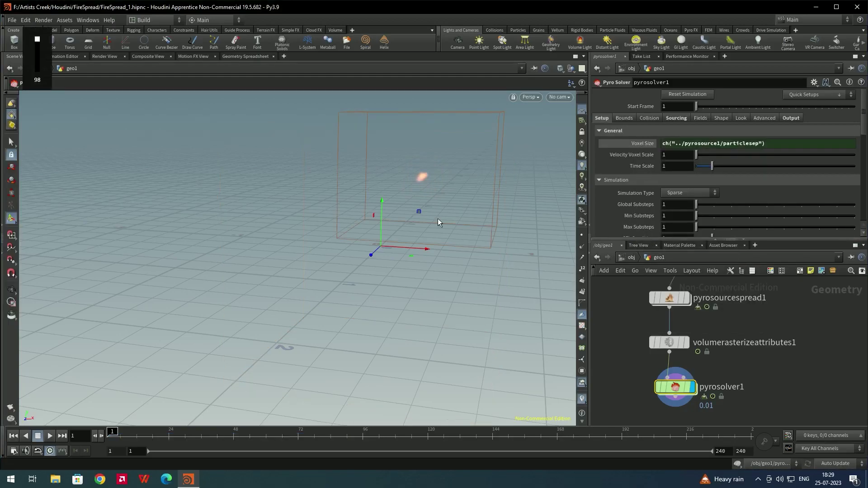
pyautogui.press('Escape')
pyautogui.moveTo(287, 322); pyautogui.dragTo(306, 280)
pyautogui.press('Return')
pyautogui.hotkey('ctrl', 's')
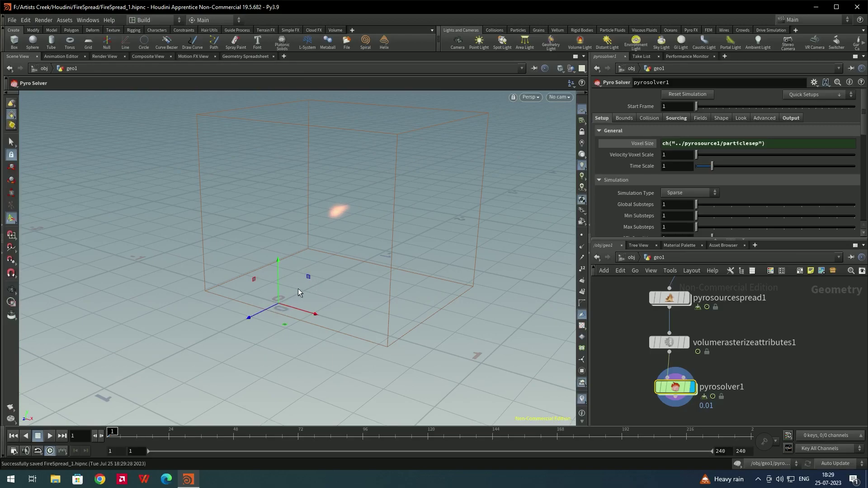
# Play the finer pyro simulation to frame 39 and examine the fire's shape from several angles and distances
pyautogui.click(51, 436)
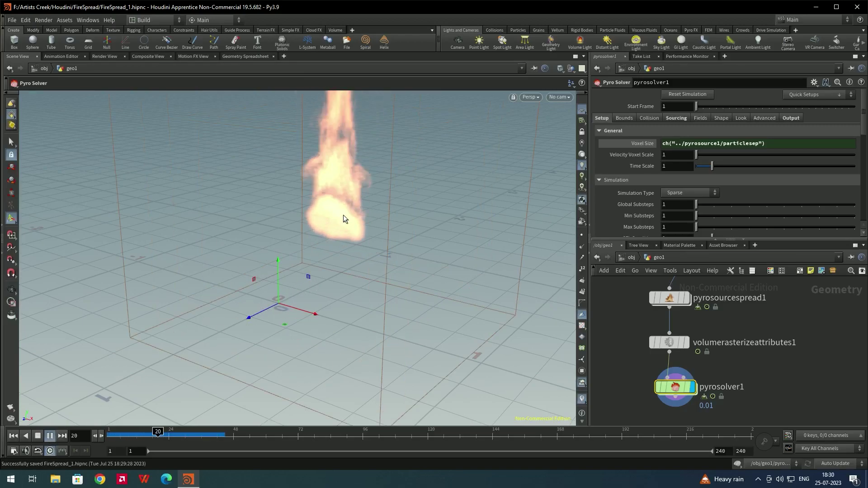
pyautogui.click(39, 438)
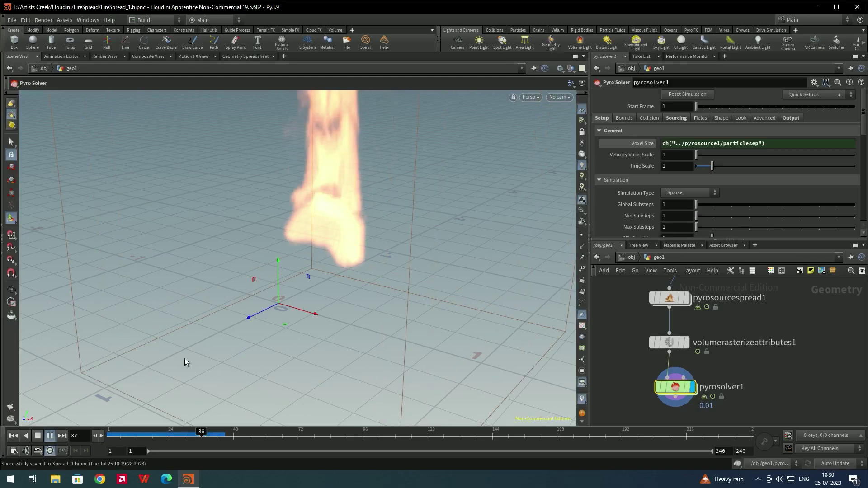
pyautogui.keyDown('alt'); pyautogui.scroll(3, 371, 238); pyautogui.keyUp('alt')
pyautogui.keyDown('alt'); pyautogui.moveTo(365, 238); pyautogui.dragTo(340, 93); pyautogui.keyUp('alt')
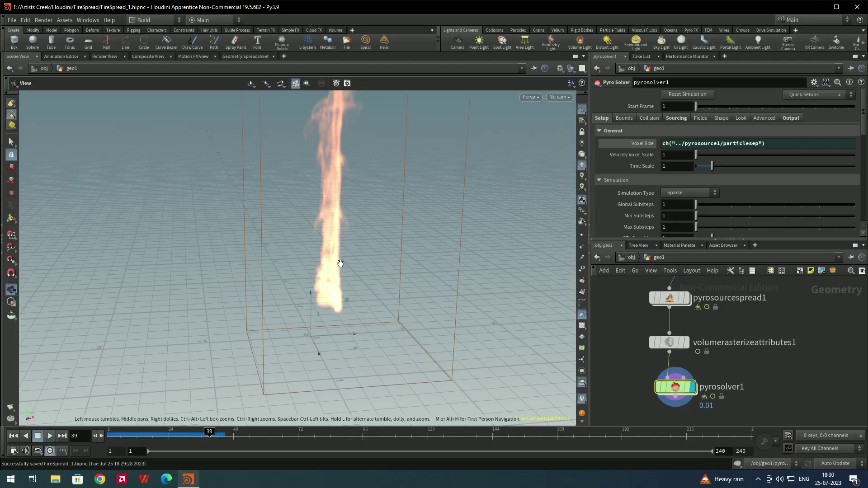
pyautogui.moveTo(341, 264); pyautogui.dragTo(337, 300, button='right')
pyautogui.moveTo(335, 322); pyautogui.dragTo(340, 222)
pyautogui.moveTo(340, 221); pyautogui.dragTo(342, 256, button='right')
pyautogui.moveTo(342, 255); pyautogui.dragTo(325, 264)
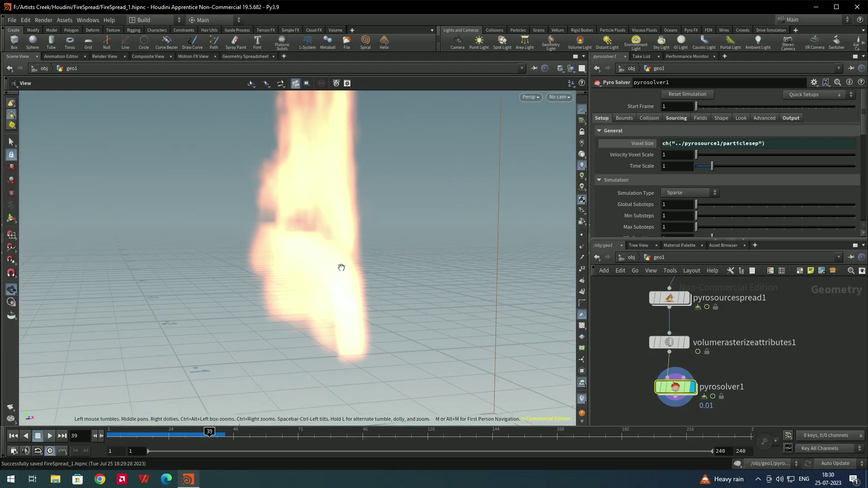
pyautogui.press('Return')
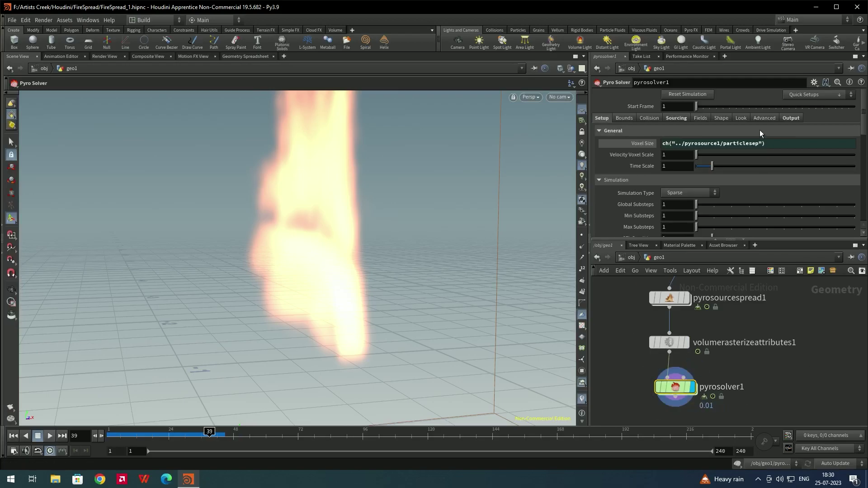
# Set the fire Intensity Scale in the Pyro Solver's look settings to 19.3
pyautogui.click(740, 118)
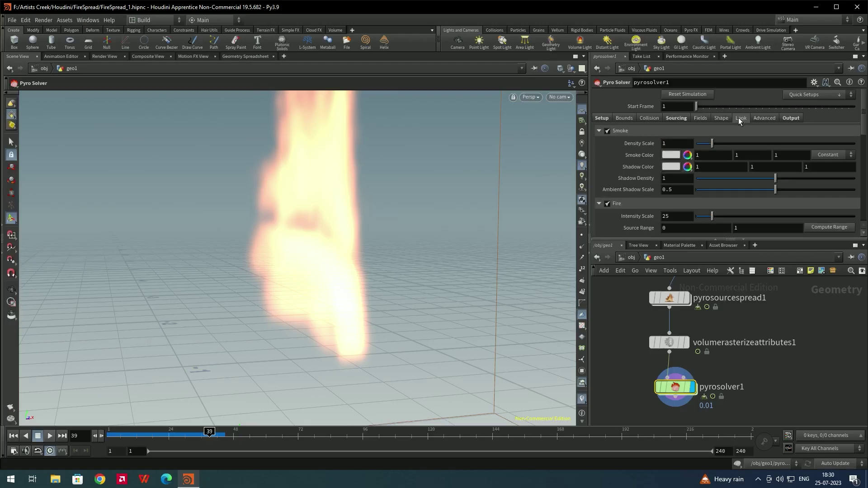
pyautogui.scroll(-1, 625, 183)
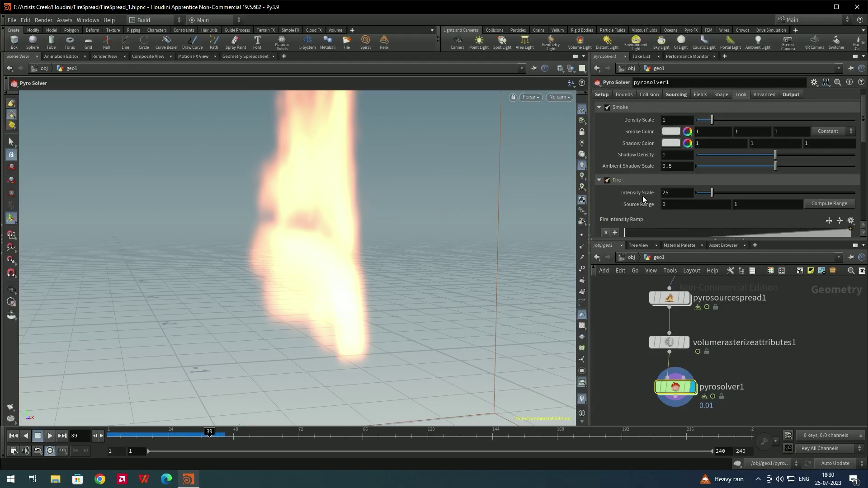
pyautogui.moveTo(717, 193); pyautogui.dragTo(708, 195)
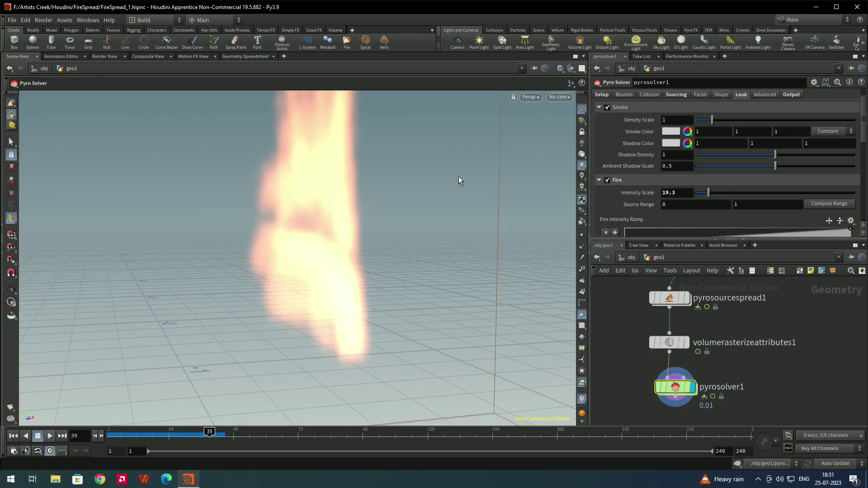
# Set the Flame Lifespan in the Pyro Solver's field settings to 0.3
pyautogui.click(702, 94)
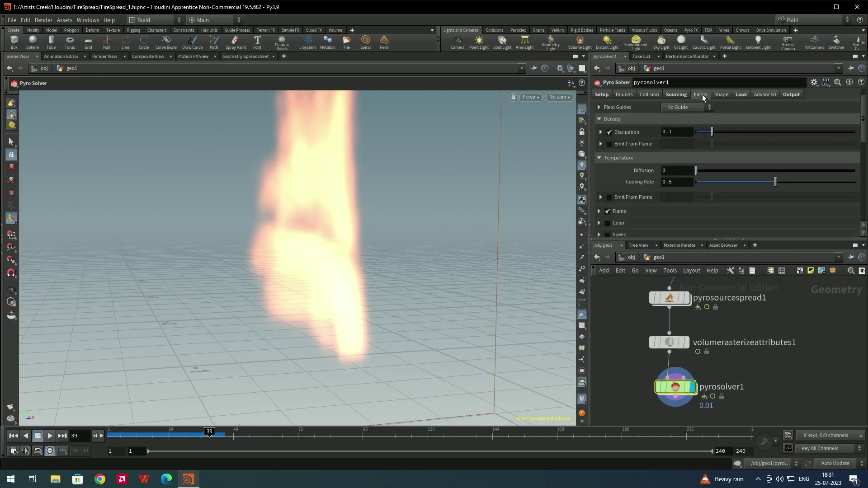
pyautogui.click(599, 211)
pyautogui.scroll(-2, 625, 210)
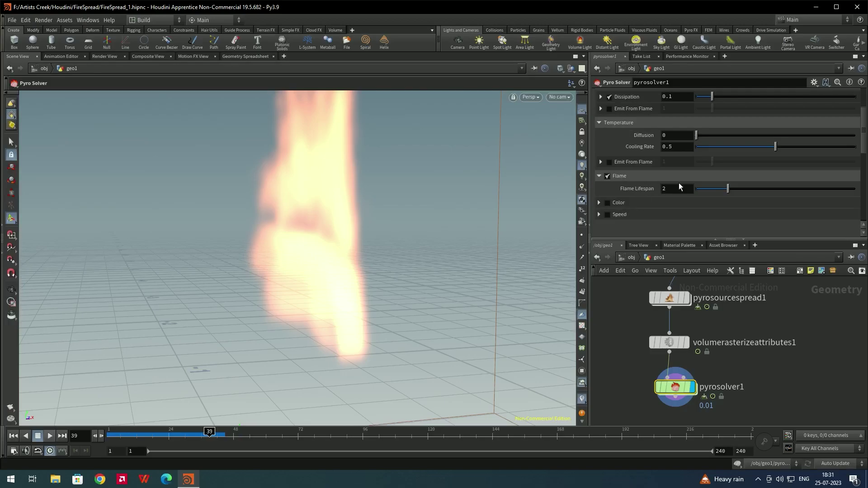
pyautogui.click(669, 189)
pyautogui.write('0.3')
pyautogui.press('Return')
# Replay the simulation from the first frame to examine the shorter flames, stopping at frame 27
pyautogui.click(12, 438)
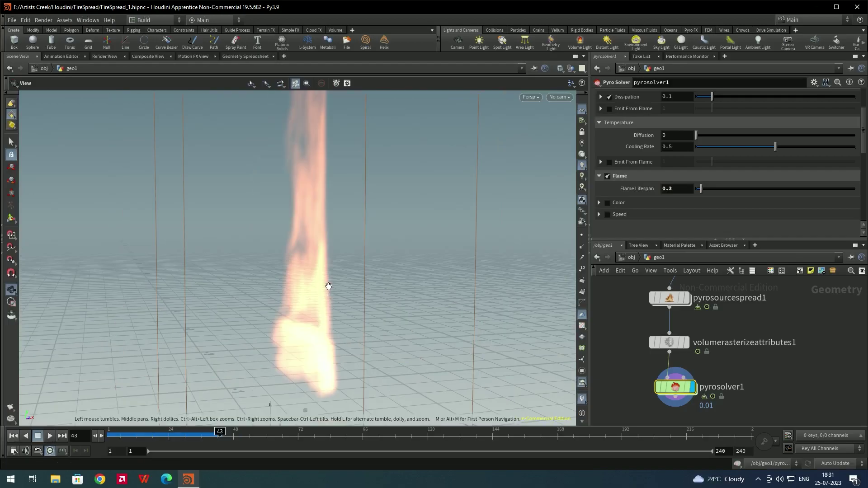
pyautogui.keyDown('alt'); pyautogui.moveTo(327, 285); pyautogui.dragTo(323, 279); pyautogui.keyUp('alt')
pyautogui.click(15, 436)
pyautogui.click(50, 437)
pyautogui.click(38, 436)
# Reduce the Pyro Solver's Flame Lifespan to 0.1
pyautogui.click(686, 190)
pyautogui.press('BackSpace')
pyautogui.write('2')
pyautogui.press('Return')
pyautogui.write('1')
pyautogui.press('Return')
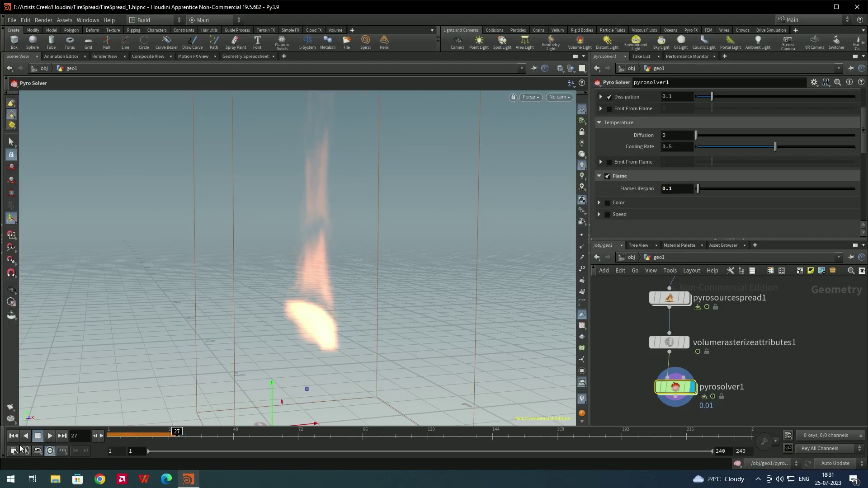
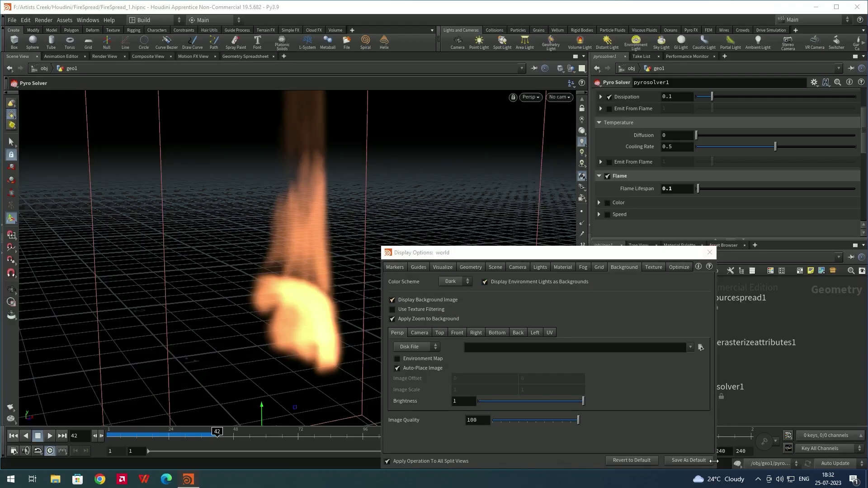
# Close the display options and replay the simulation from the first frame, stopping at frame 53 to inspect the flames from several angles
pyautogui.click(710, 253)
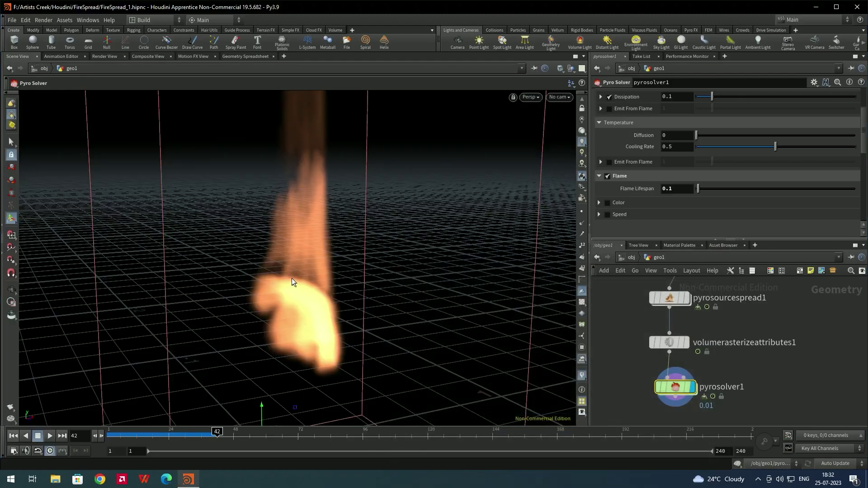
pyautogui.click(14, 436)
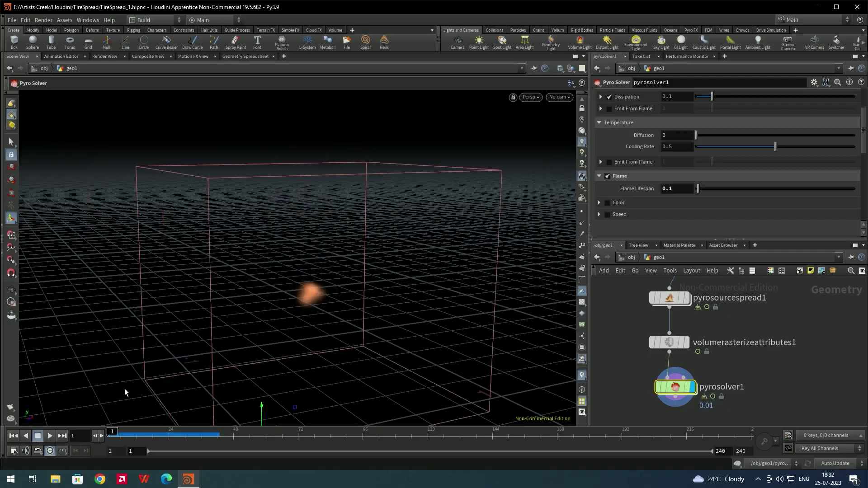
pyautogui.click(51, 437)
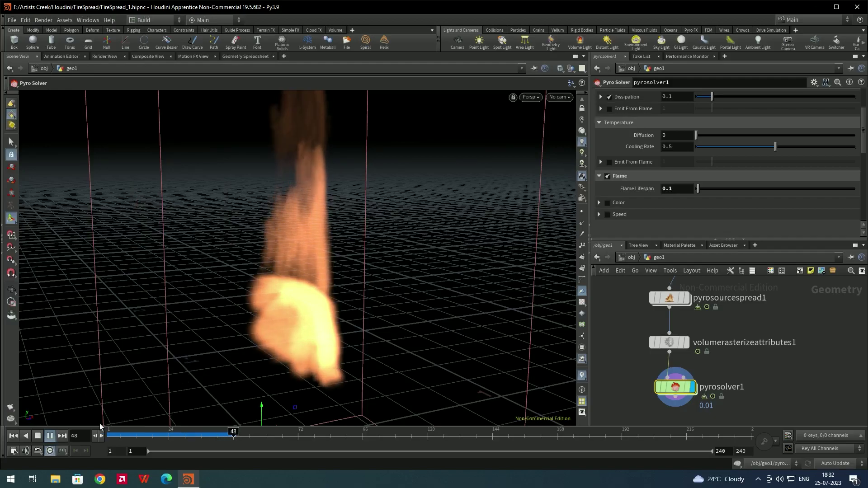
pyautogui.click(43, 435)
pyautogui.press('Escape')
pyautogui.moveTo(303, 340)
pyautogui.mouseDown()
pyautogui.moveTo(322, 297)
pyautogui.moveTo(358, 298)
pyautogui.moveTo(320, 312)
pyautogui.moveTo(353, 272)
pyautogui.moveTo(357, 297)
pyautogui.moveTo(320, 302)
pyautogui.moveTo(337, 287)
pyautogui.mouseUp()
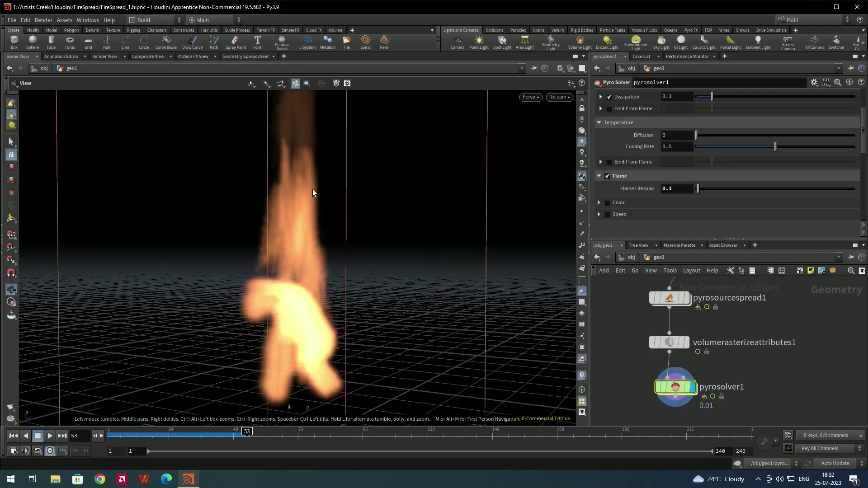
pyautogui.press('Return')
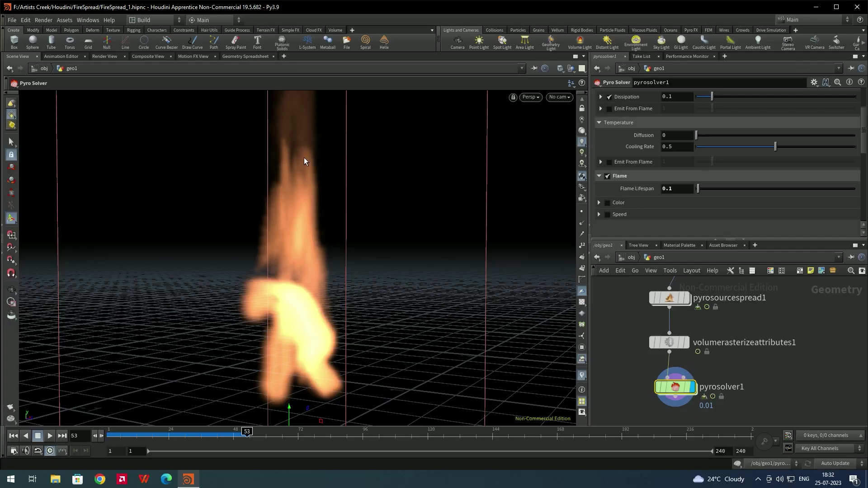
pyautogui.press('Escape')
pyautogui.moveTo(315, 203); pyautogui.dragTo(278, 242)
pyautogui.press('Return')
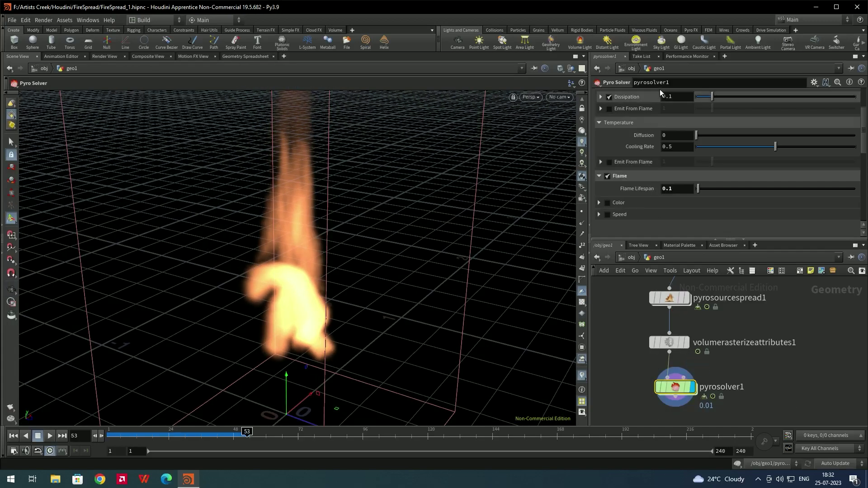
# Enable Disturbance and Shredding in the Pyro Solver's shape settings
pyautogui.scroll(3, 641, 167)
pyautogui.scroll(1, 641, 166)
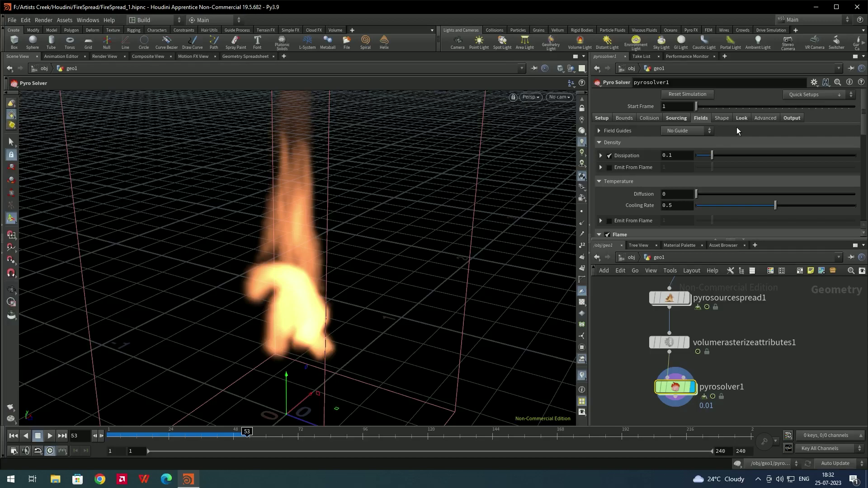
pyautogui.click(725, 120)
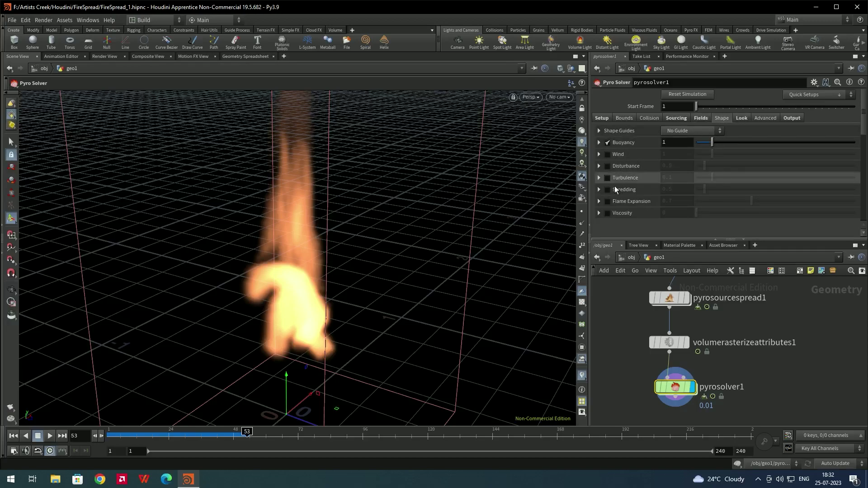
pyautogui.click(608, 166)
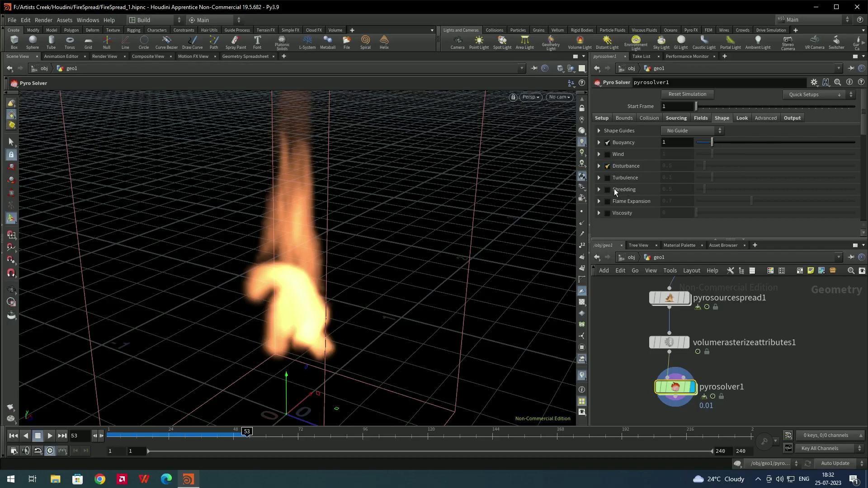
pyautogui.click(609, 190)
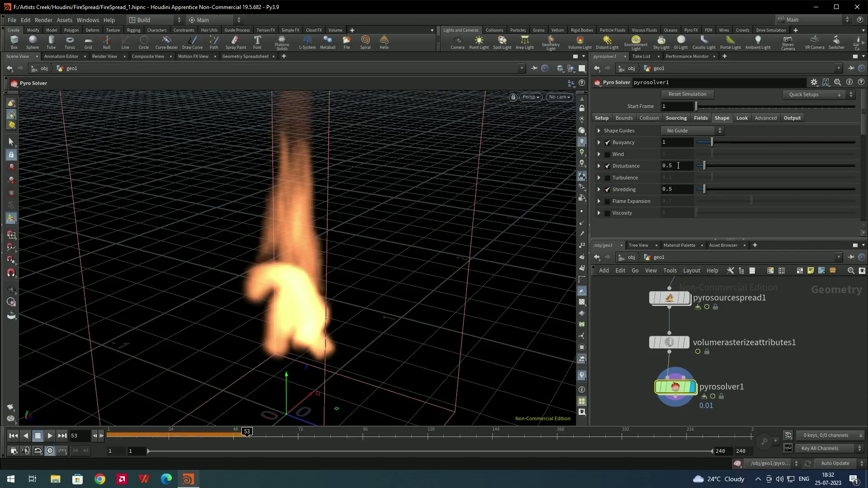
# Set Disturbance to 1 and Shredding to 16, and play the simulation up to frame 71
pyautogui.moveTo(657, 172); pyautogui.dragTo(655, 172)
pyautogui.write('1')
pyautogui.press('Return')
pyautogui.moveTo(679, 189); pyautogui.dragTo(647, 193)
pyautogui.write('16')
pyautogui.press('Return')
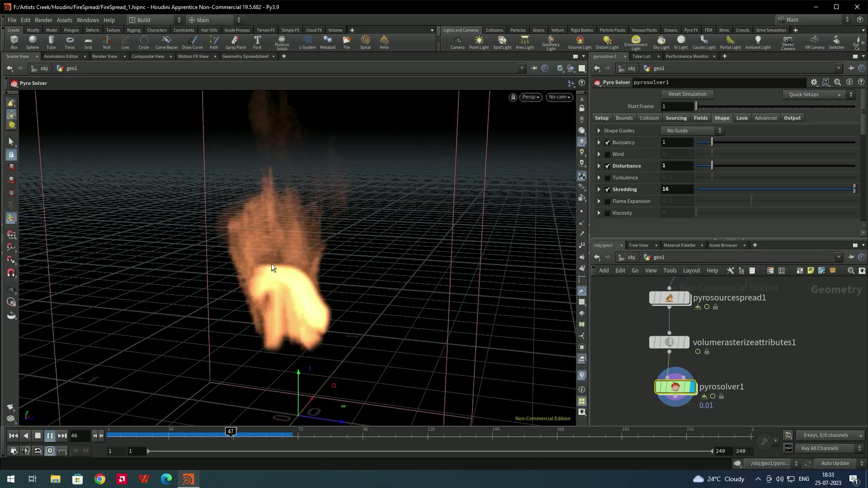
pyautogui.click(36, 437)
# Enable Turbulence on the Pyro Solver with a strength of 0.157, and replay the simulation from the first frame
pyautogui.click(608, 178)
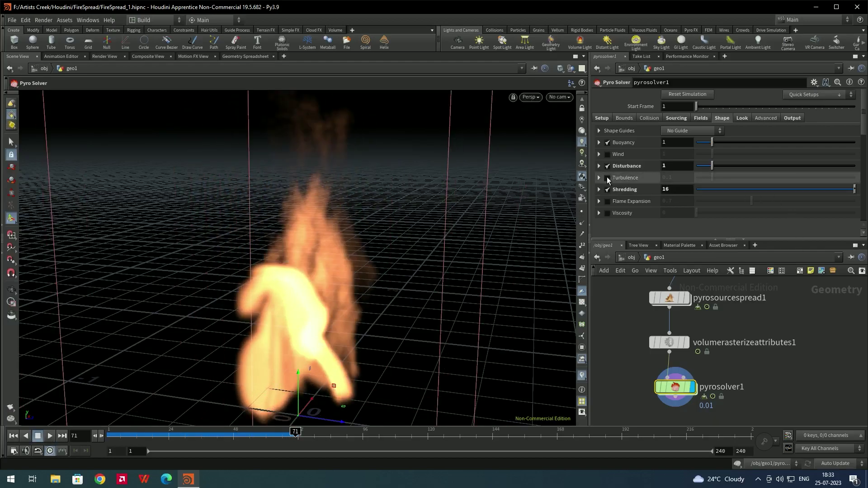
pyautogui.moveTo(713, 177); pyautogui.dragTo(718, 176)
pyautogui.click(600, 177)
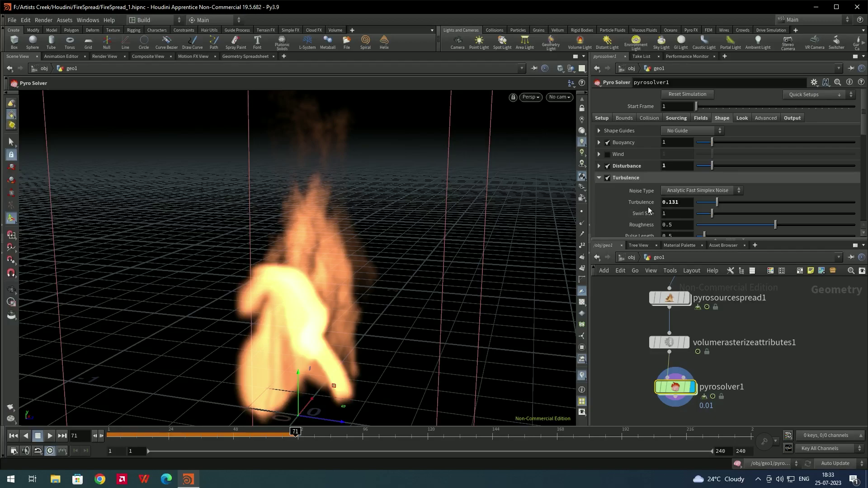
pyautogui.moveTo(720, 203); pyautogui.dragTo(725, 204)
pyautogui.click(14, 436)
pyautogui.click(50, 437)
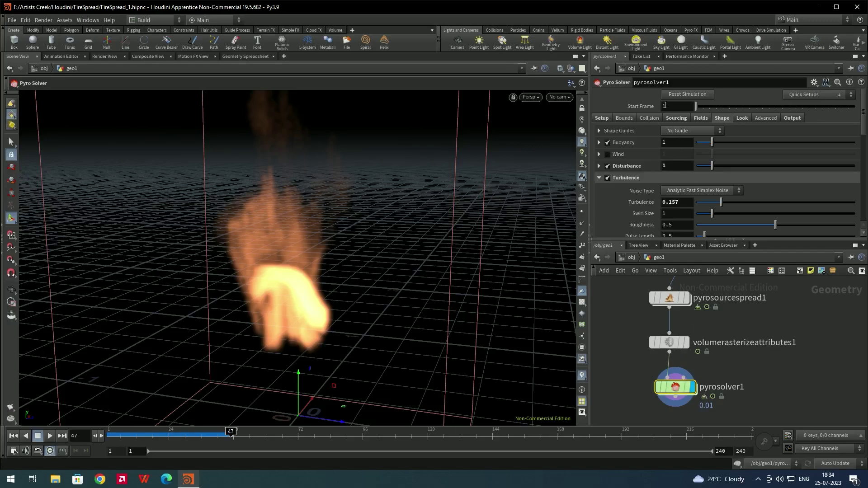
# Place a full-intensity point near the start of the Fire Intensity Ramp in the look settings, and save the scene
pyautogui.click(742, 117)
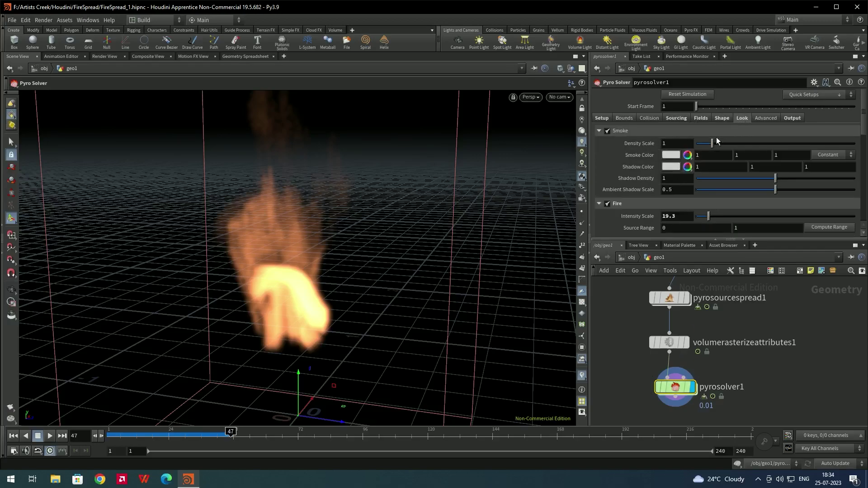
pyautogui.scroll(-3, 634, 191)
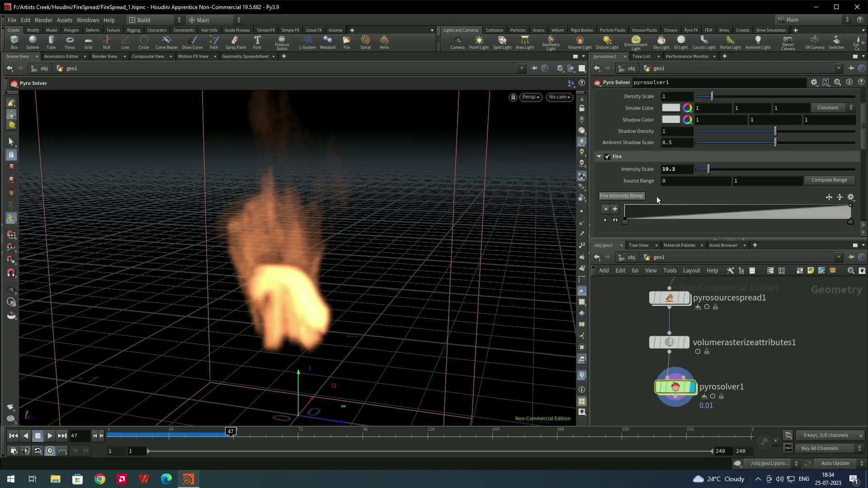
pyautogui.moveTo(702, 213); pyautogui.dragTo(693, 201)
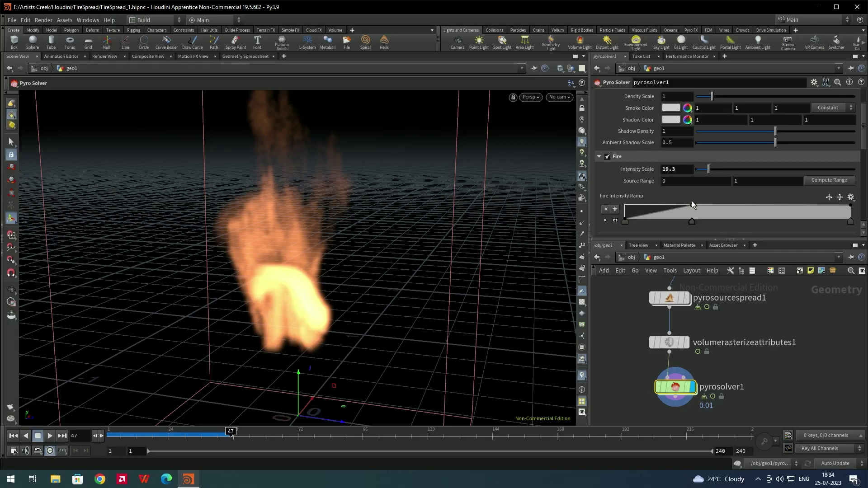
pyautogui.hotkey('ctrl', 's')
pyautogui.moveTo(686, 203); pyautogui.dragTo(641, 203)
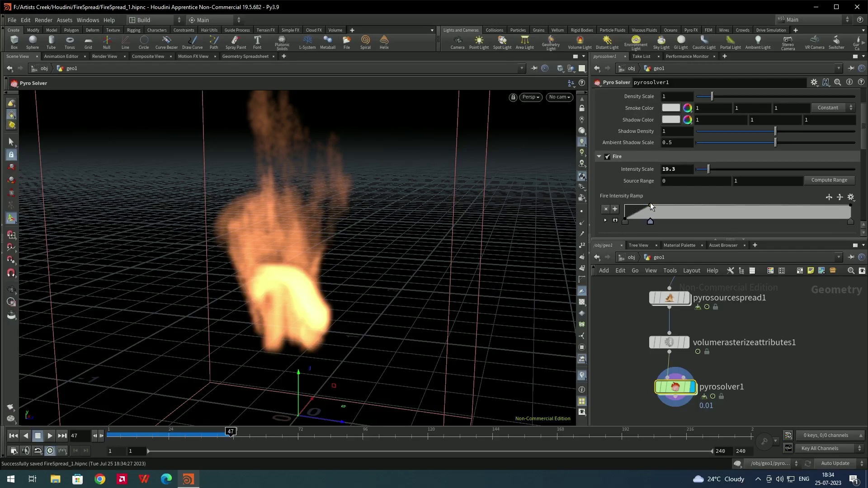
# Replay the simulation from the first frame to examine the brighter fire, stopping at frame 68
pyautogui.click(13, 436)
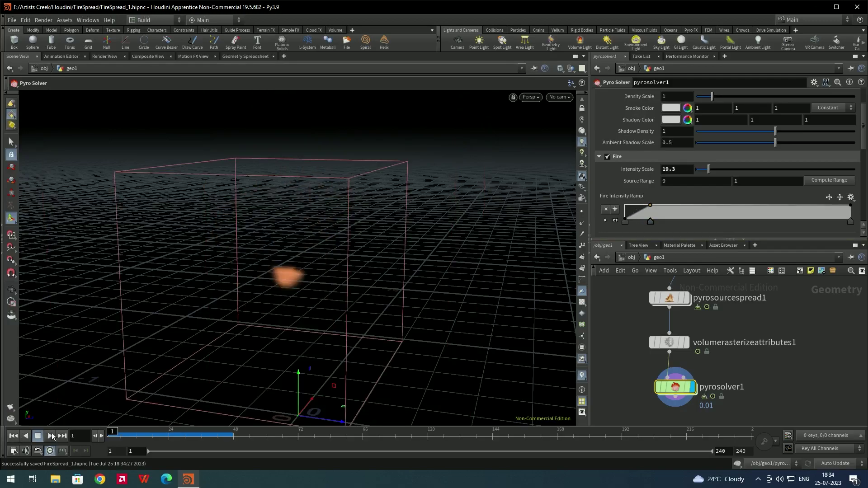
pyautogui.click(50, 436)
pyautogui.press('Escape')
pyautogui.scroll(5, 300, 279)
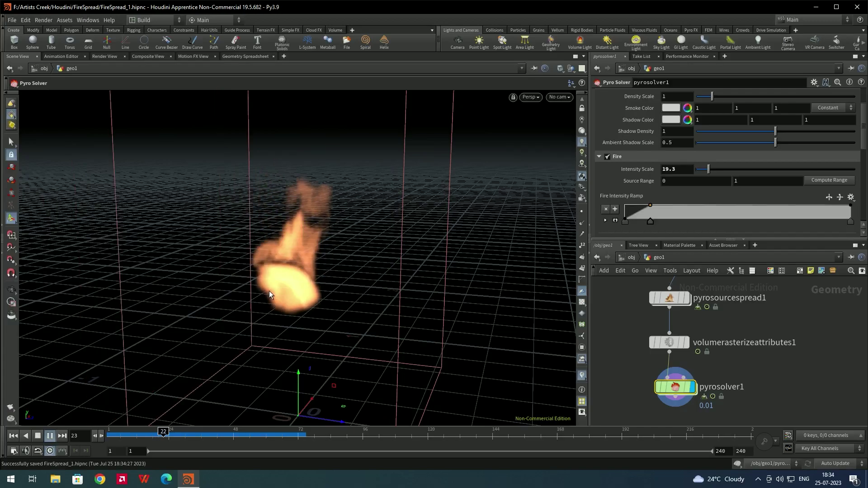
pyautogui.moveTo(300, 279)
pyautogui.keyDown('alt'); pyautogui.mouseDown()
pyautogui.moveTo(281, 262)
pyautogui.moveTo(316, 254)
pyautogui.moveTo(302, 277)
pyautogui.mouseUp(); pyautogui.keyUp('alt')
pyautogui.keyDown('alt'); pyautogui.moveTo(383, 221); pyautogui.dragTo(433, 196); pyautogui.keyUp('alt')
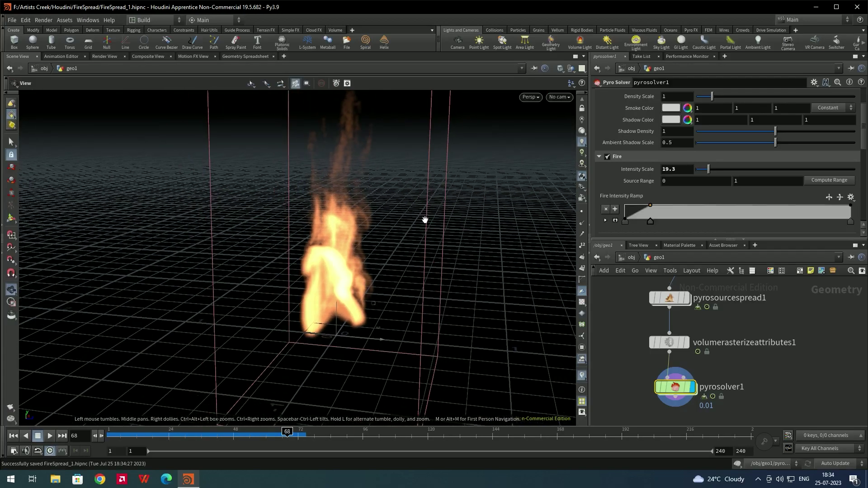
pyautogui.press('Return')
# Set the viewport shading to Smooth Shaded and save the scene
pyautogui.click(561, 69)
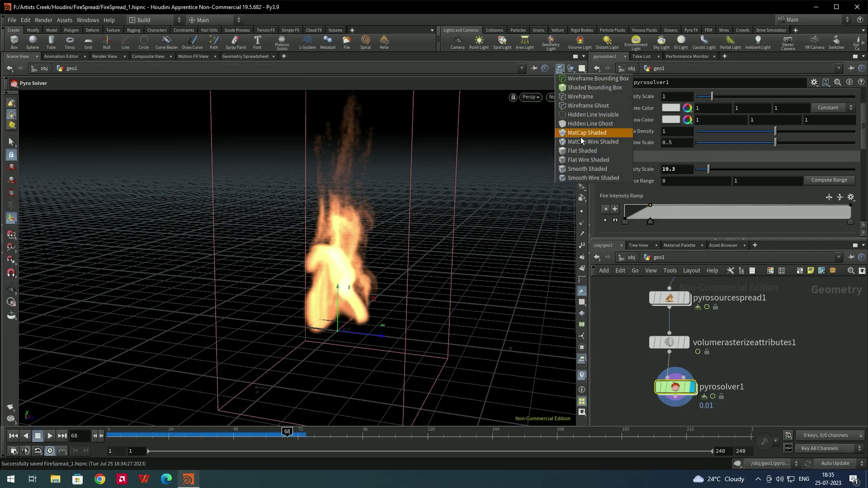
pyautogui.click(585, 170)
pyautogui.press('Escape')
pyautogui.moveTo(469, 229)
pyautogui.mouseDown()
pyautogui.moveTo(403, 250)
pyautogui.moveTo(352, 249)
pyautogui.moveTo(395, 268)
pyautogui.moveTo(362, 271)
pyautogui.mouseUp()
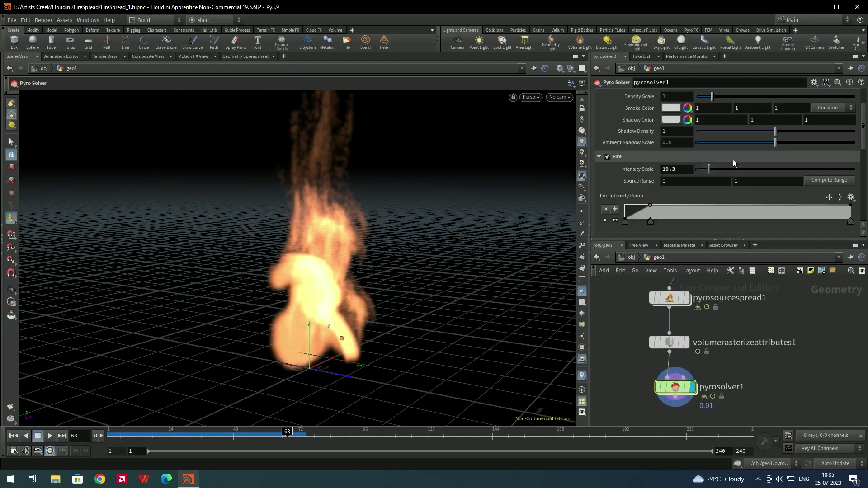
pyautogui.scroll(3, 735, 159)
pyautogui.scroll(-9, 684, 168)
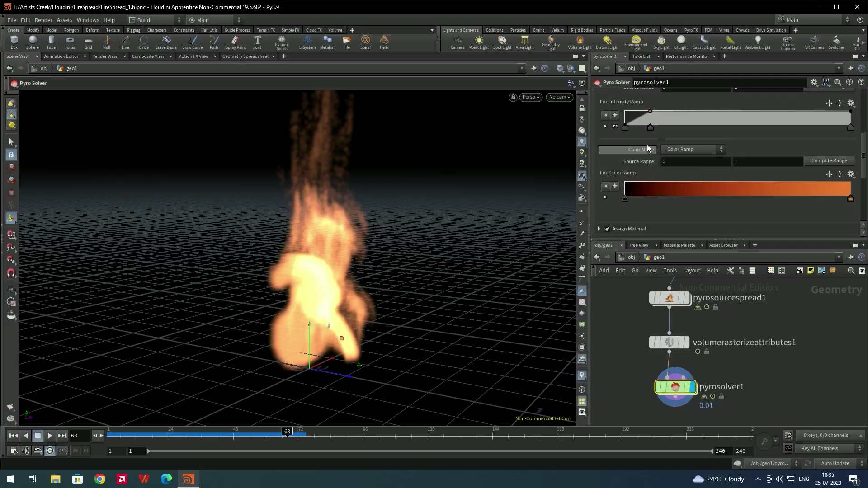
pyautogui.hotkey('ctrl', 's')
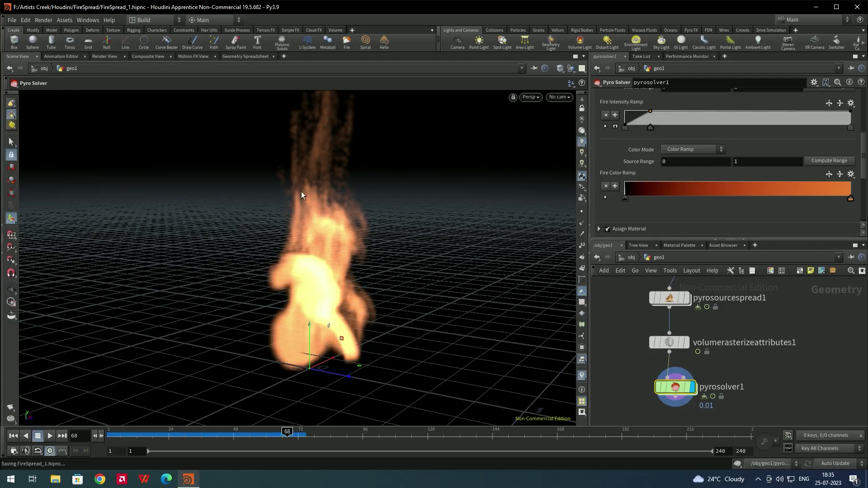
# Try the Physical Blackbody color mode for the fire with a Temperature Scale of 0.77
pyautogui.click(712, 152)
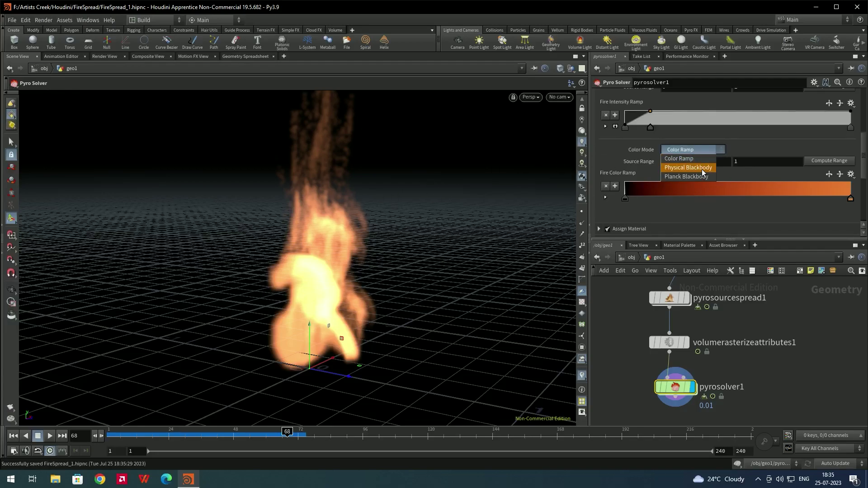
pyautogui.click(699, 167)
pyautogui.press('Escape')
pyautogui.moveTo(304, 294); pyautogui.dragTo(331, 287)
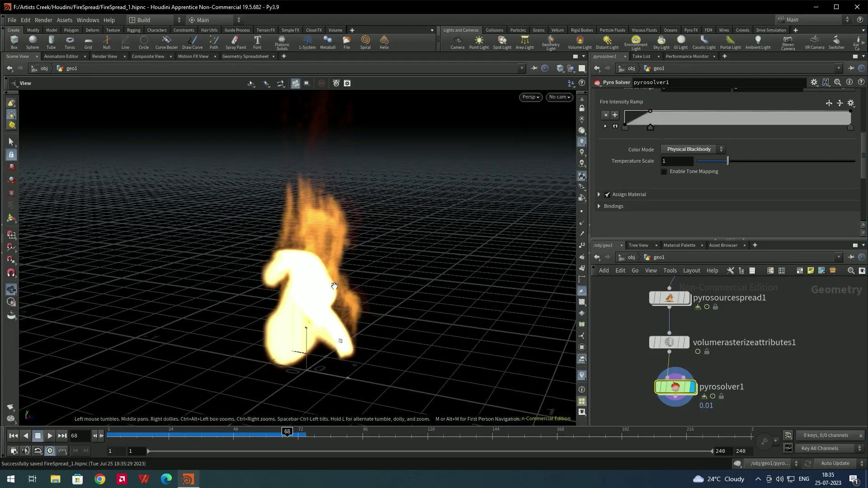
pyautogui.keyDown('alt'); pyautogui.scroll(2, 332, 286); pyautogui.keyUp('alt')
pyautogui.moveTo(727, 159); pyautogui.dragTo(719, 158)
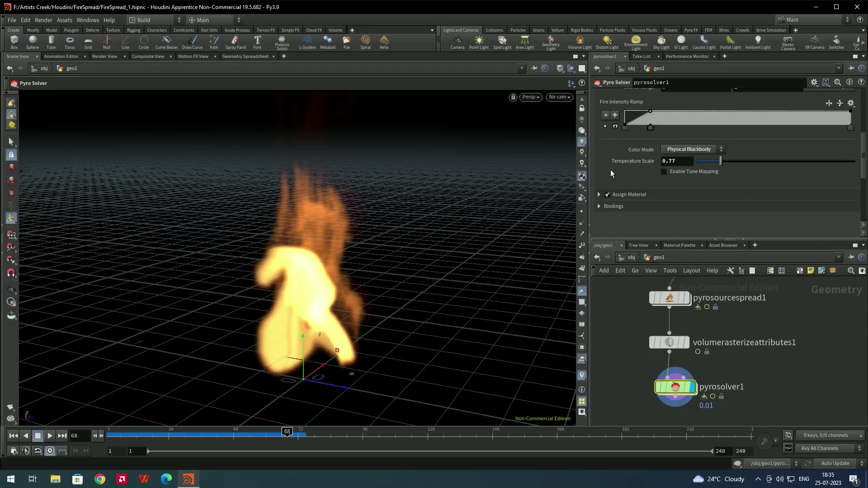
# Try the Planck Blackbody color mode for the fire, and switch back to Color Ramp
pyautogui.click(689, 150)
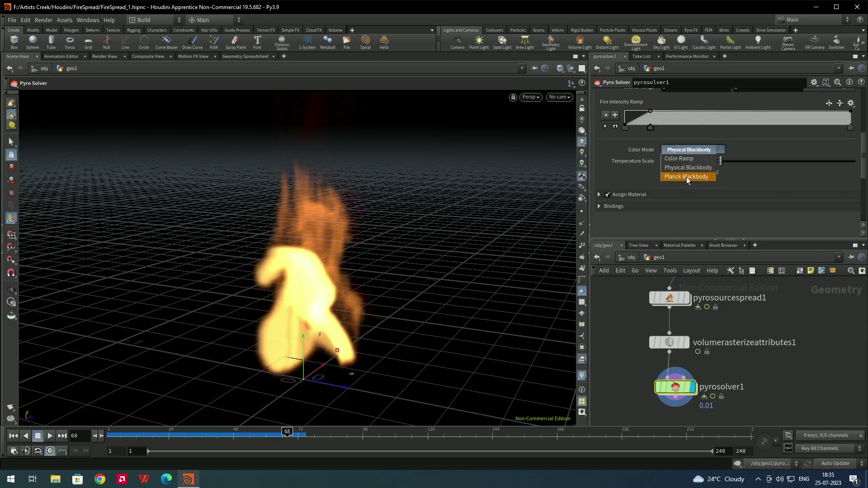
pyautogui.click(692, 176)
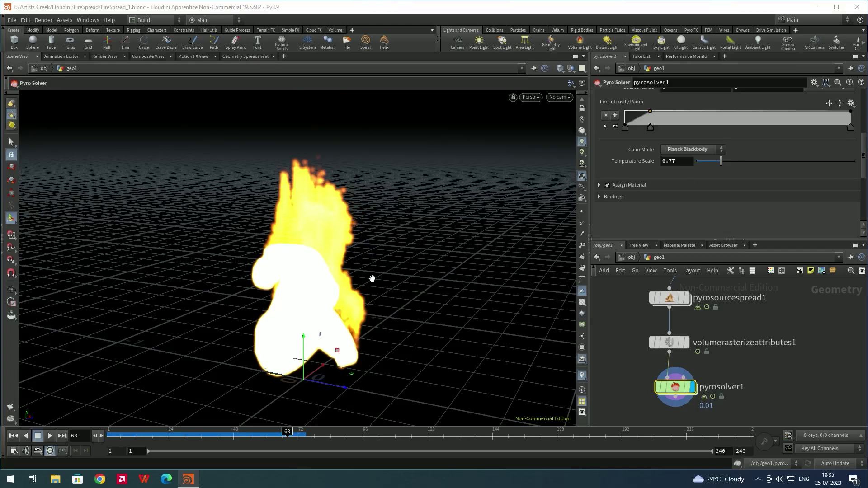
pyautogui.press('space')
pyautogui.moveTo(367, 257); pyautogui.dragTo(367, 240)
pyautogui.click(690, 154)
pyautogui.click(694, 156)
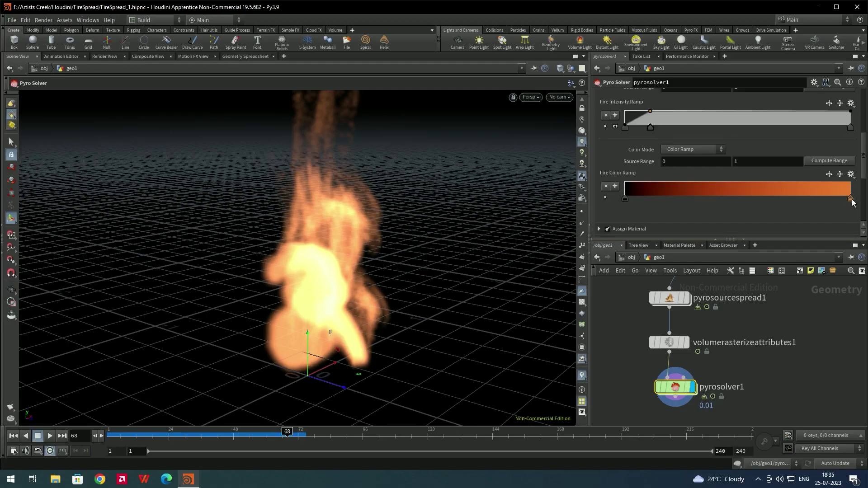
# Add a Null node connected to the output of pyrosolver1 and make it the displayed node
pyautogui.scroll(-3, 749, 205)
pyautogui.press('space')
pyautogui.moveTo(320, 285); pyautogui.dragTo(329, 245, button='middle')
pyautogui.moveTo(329, 245)
pyautogui.mouseDown()
pyautogui.moveTo(339, 246)
pyautogui.moveTo(327, 244)
pyautogui.moveTo(339, 237)
pyautogui.moveTo(324, 242)
pyautogui.moveTo(329, 257)
pyautogui.moveTo(310, 228)
pyautogui.moveTo(349, 292)
pyautogui.moveTo(289, 252)
pyautogui.moveTo(333, 252)
pyautogui.moveTo(300, 267)
pyautogui.moveTo(367, 243)
pyautogui.moveTo(417, 276)
pyautogui.moveTo(374, 281)
pyautogui.moveTo(322, 264)
pyautogui.moveTo(345, 257)
pyautogui.moveTo(333, 258)
pyautogui.mouseUp()
pyautogui.press('Escape')
pyautogui.moveTo(803, 369); pyautogui.dragTo(801, 348, button='middle')
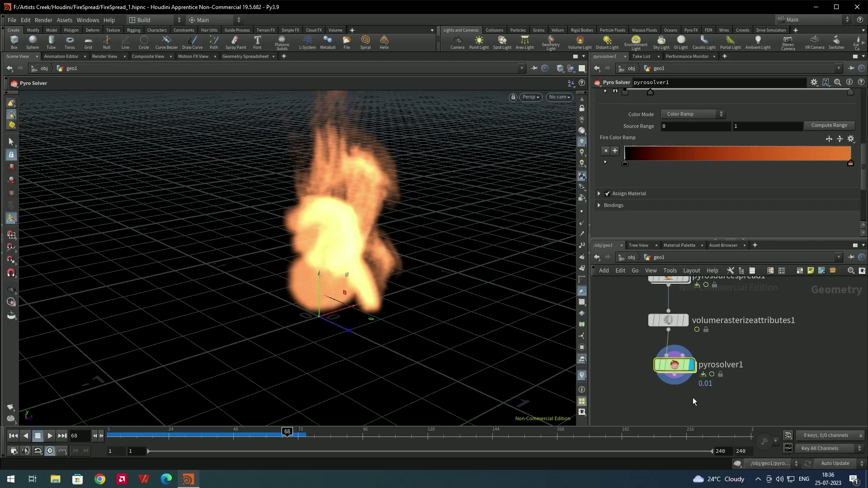
pyautogui.press('Tab')
pyautogui.write('null')
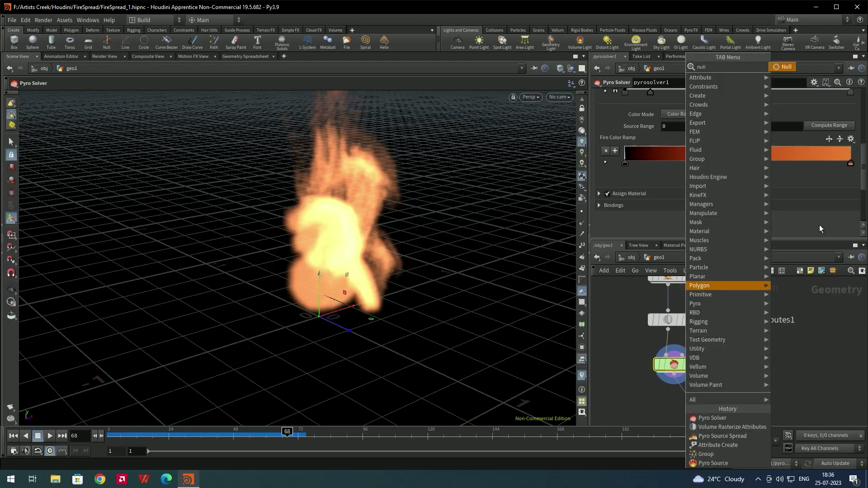
pyautogui.press('Return')
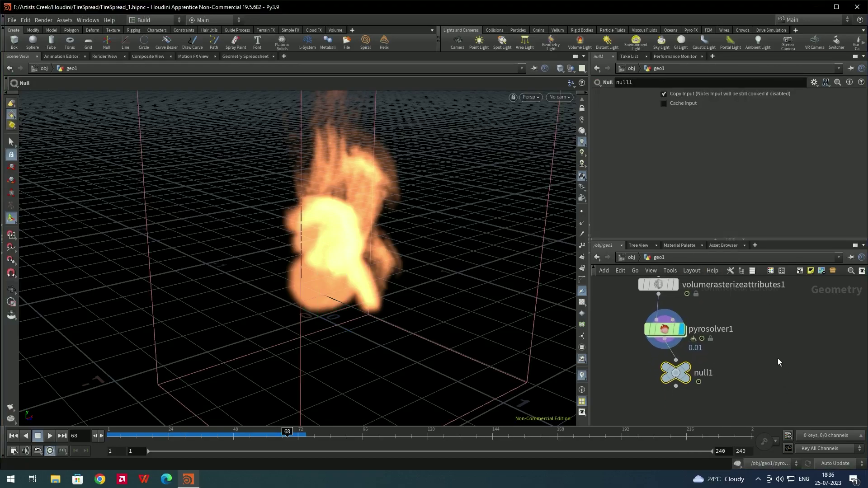
pyautogui.scroll(2, 746, 366)
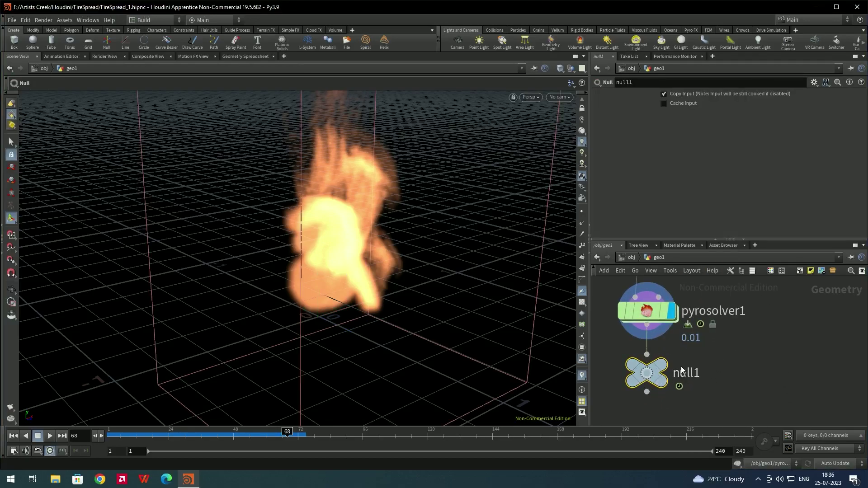
pyautogui.click(661, 364)
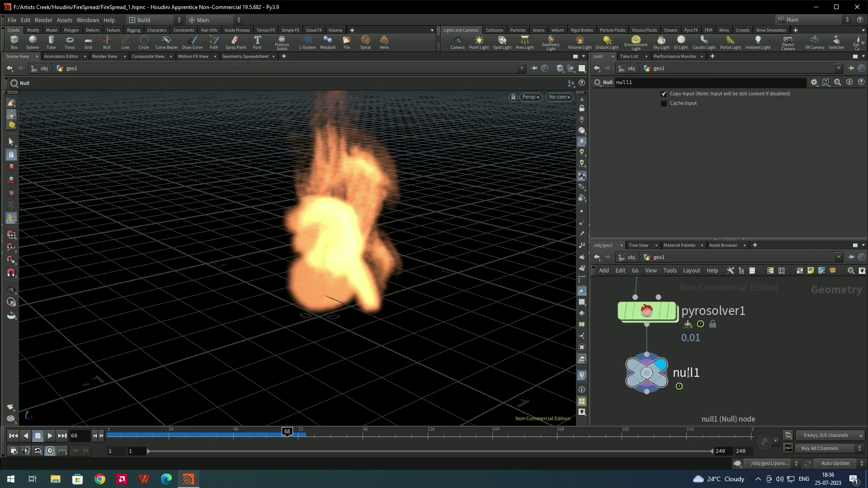
# Rename the null1 node as Flame and save the scene
pyautogui.doubleClick(688, 375)
pyautogui.write('Flame')
pyautogui.press('Return')
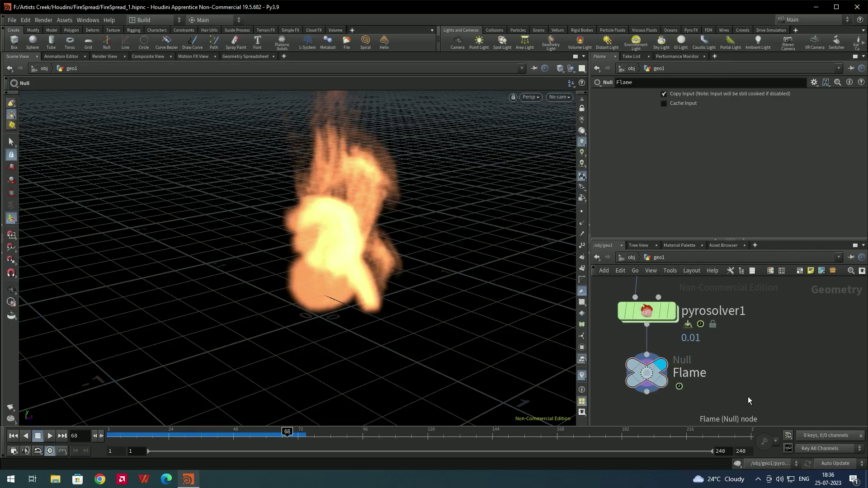
pyautogui.hotkey('ctrl', 's')
# Rename the geo1 object as Flame at the object level, and play the simulation briefly from frame 1
pyautogui.click(597, 257)
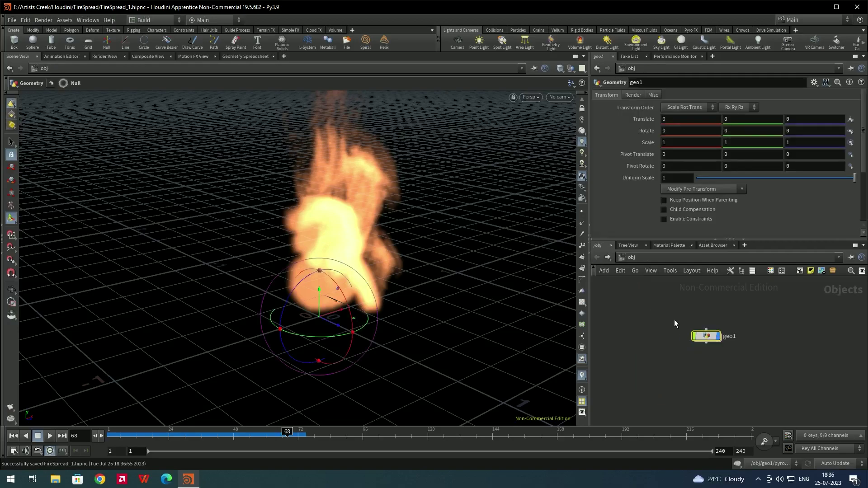
pyautogui.doubleClick(735, 335)
pyautogui.write('Flame')
pyautogui.press('Return')
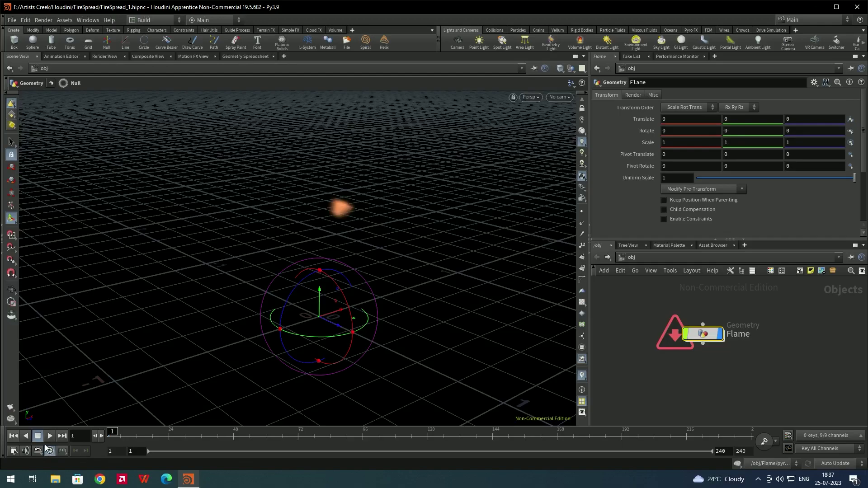
pyautogui.click(49, 437)
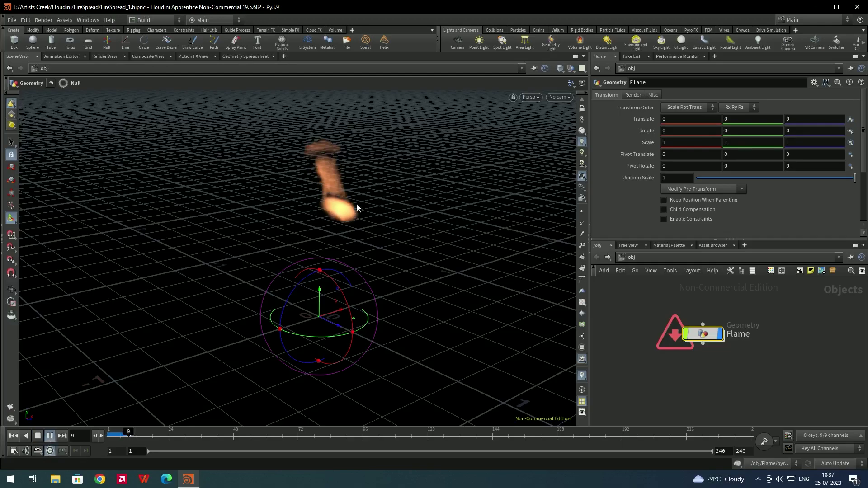
pyautogui.click(38, 436)
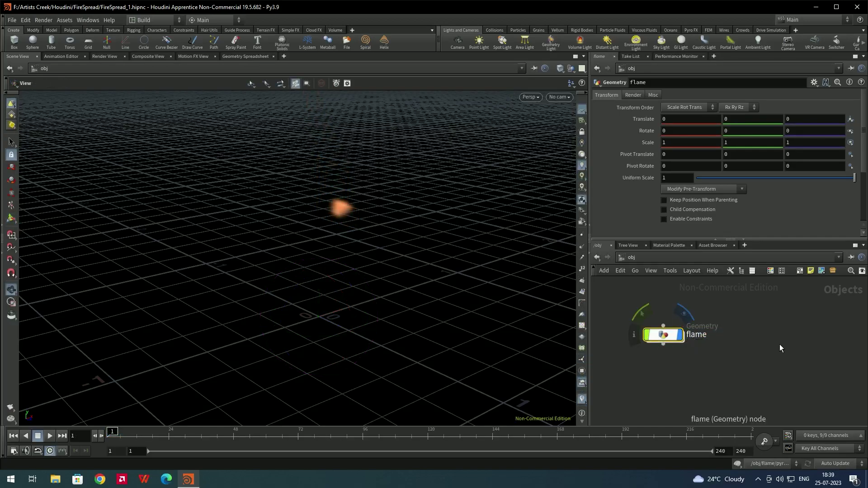
# Duplicate the flame object as Blueflame, place it beside the original, and hide the original flame
pyautogui.hotkey('ctrl', 'c')
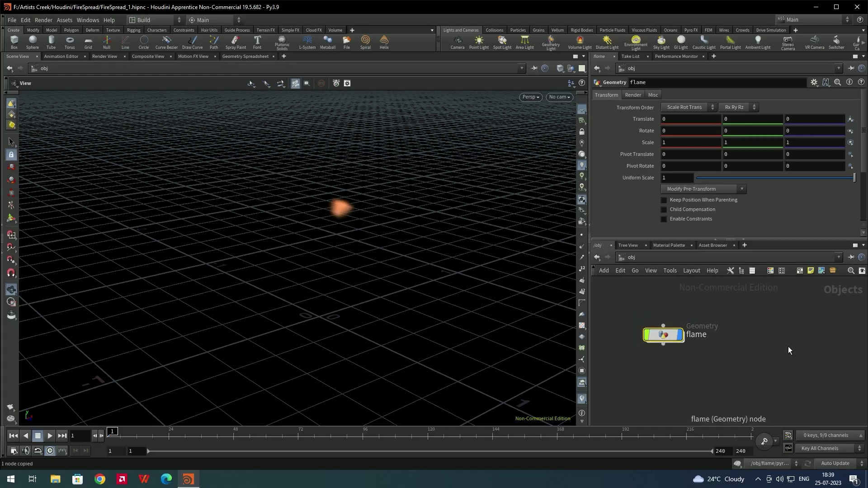
pyautogui.hotkey('ctrl', 'v')
pyautogui.doubleClick(844, 342)
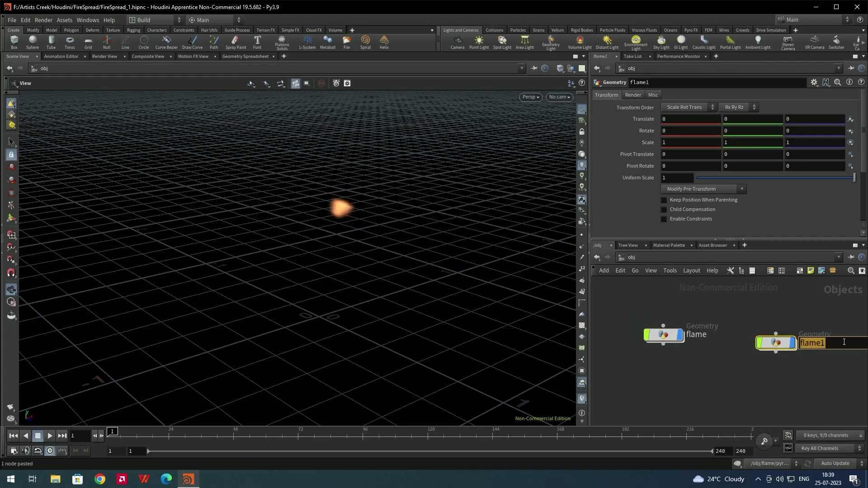
pyautogui.write('Blue')
pyautogui.press('Return')
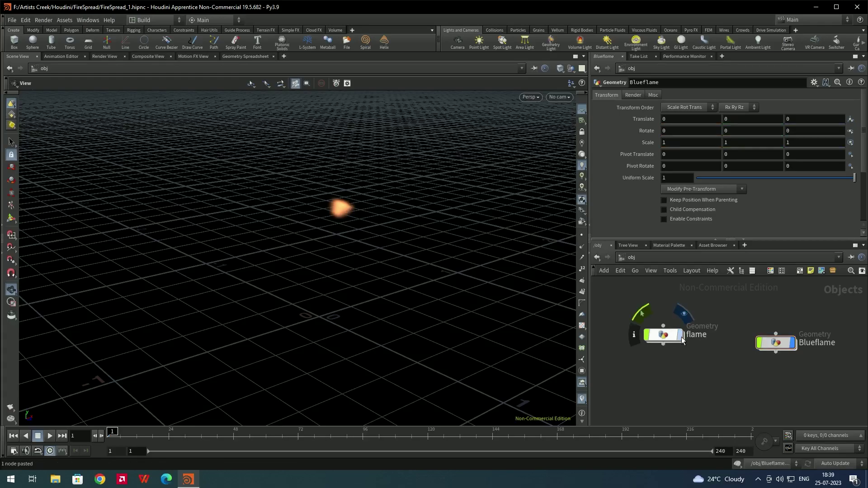
pyautogui.moveTo(779, 349); pyautogui.dragTo(748, 341)
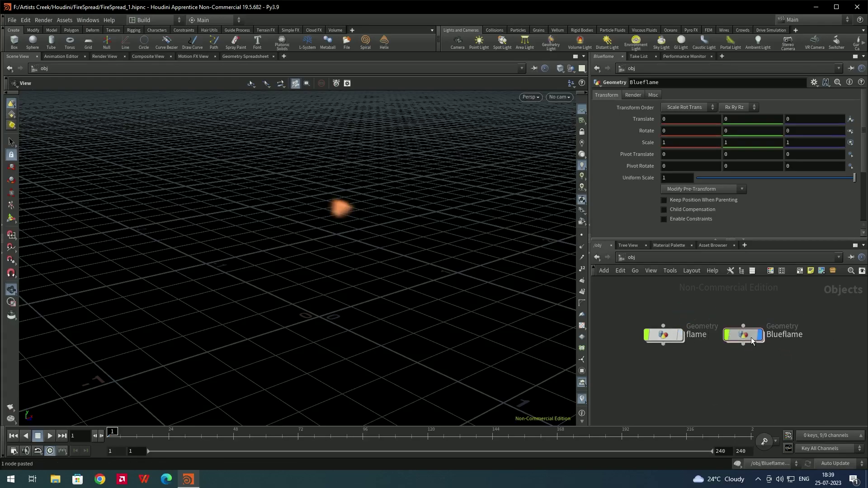
# Enter the Blueflame network and play its simulation to frame 40 to check the flame up close
pyautogui.doubleClick(747, 339)
pyautogui.scroll(5, 752, 379)
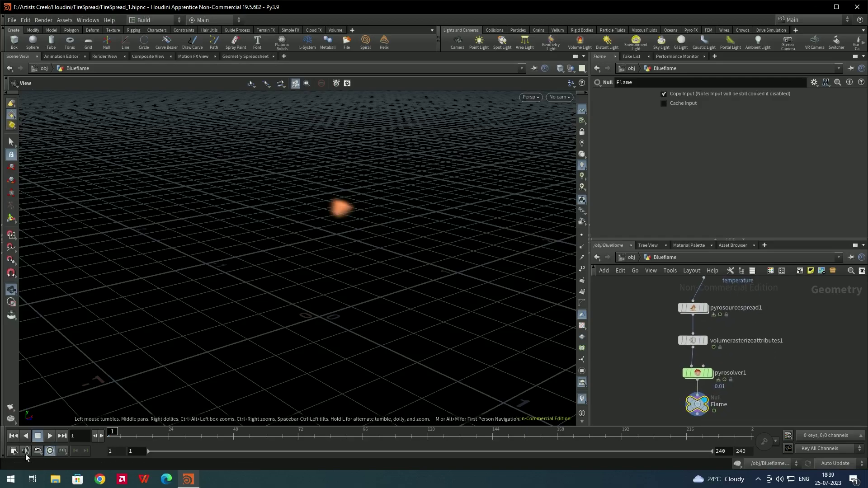
pyautogui.click(50, 436)
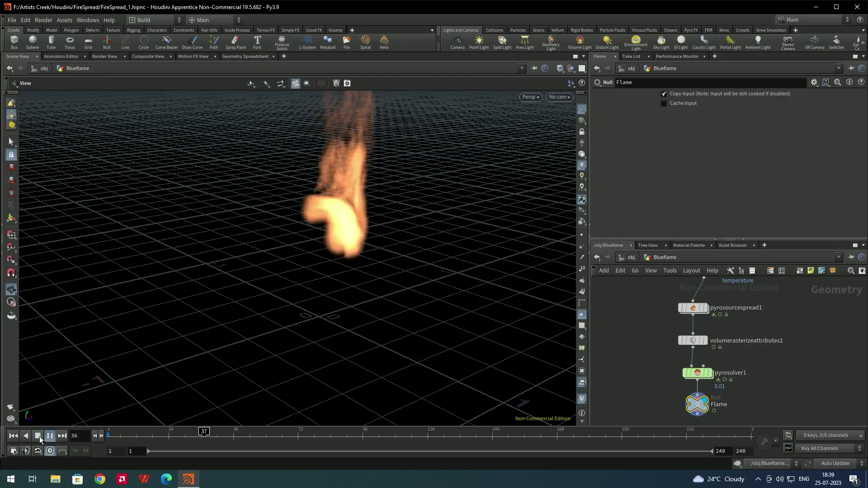
pyautogui.click(39, 436)
pyautogui.moveTo(329, 251); pyautogui.dragTo(343, 241, button='right')
pyautogui.moveTo(344, 240); pyautogui.dragTo(354, 221)
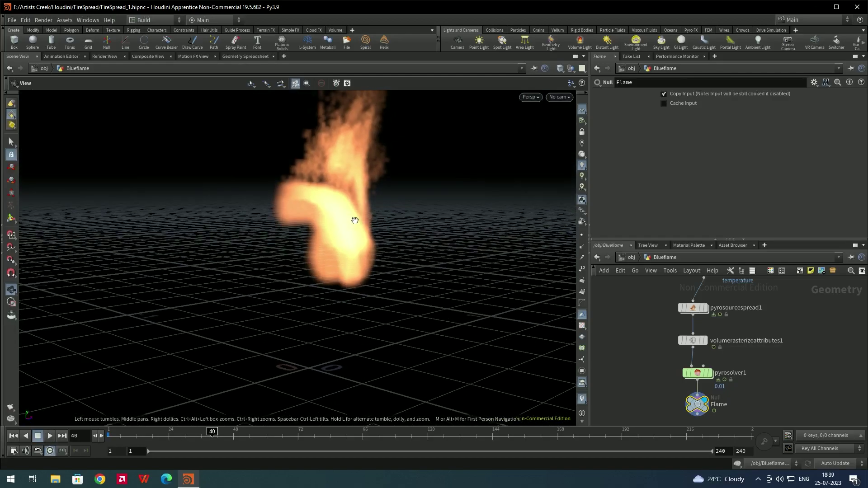
pyautogui.moveTo(346, 224); pyautogui.dragTo(341, 258, button='middle')
pyautogui.scroll(2, 333, 258)
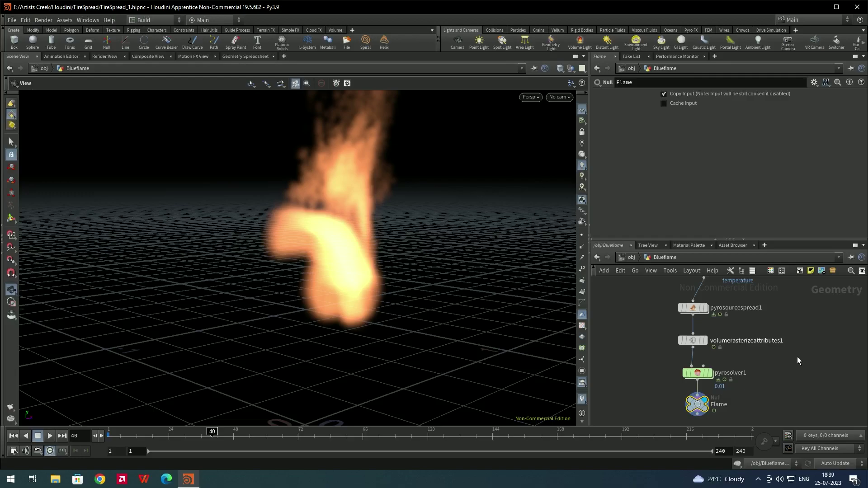
# Change the orange end of pyrosolver1's Fire Color Ramp to bright blue (RGB 0, 0.5, 1)
pyautogui.moveTo(711, 373)
pyautogui.click(699, 374)
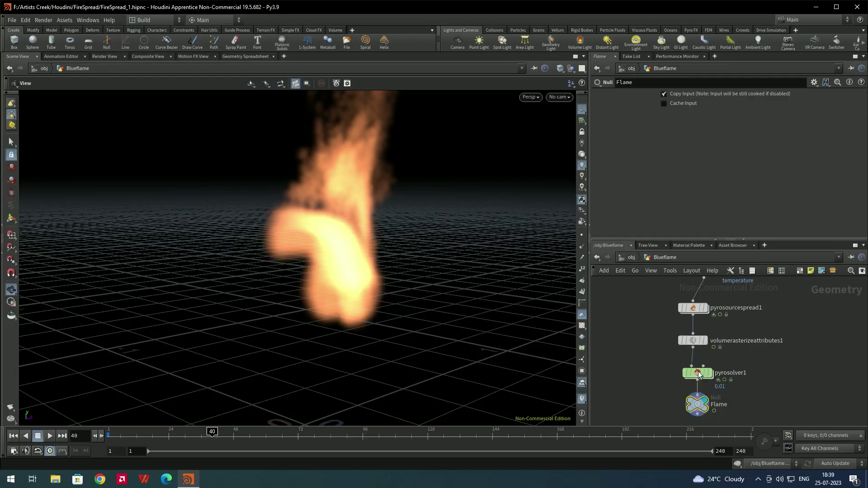
pyautogui.scroll(-3, 633, 181)
pyautogui.scroll(-3, 633, 181)
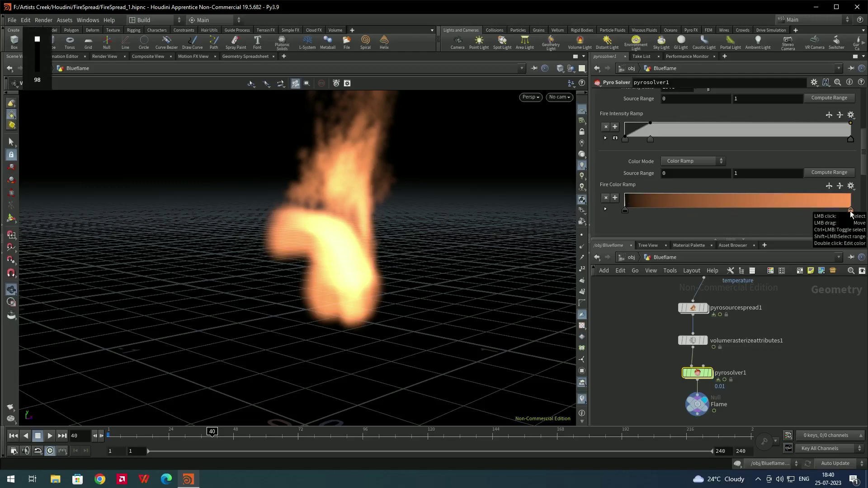
pyautogui.doubleClick(850, 212)
pyautogui.click(797, 152)
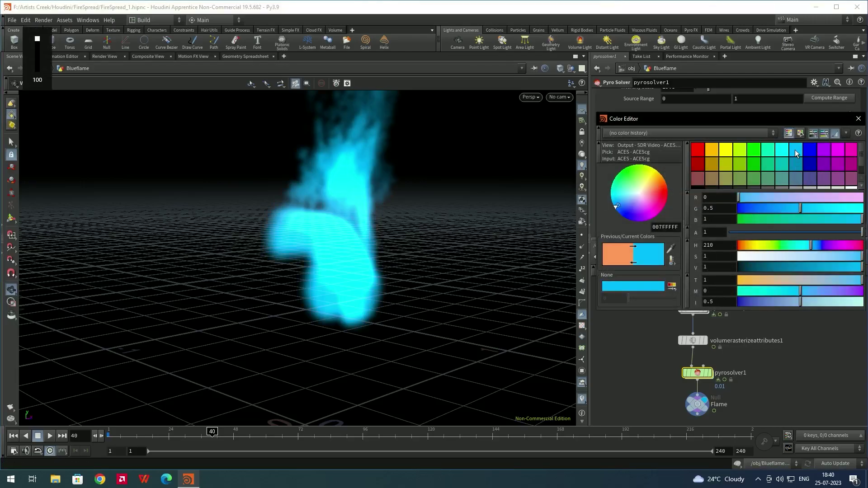
pyautogui.moveTo(471, 226); pyautogui.dragTo(419, 224)
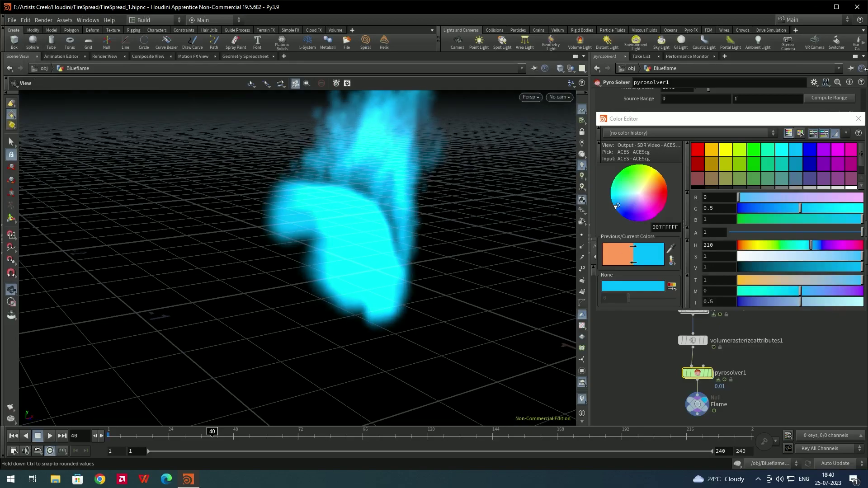
pyautogui.click(859, 119)
pyautogui.moveTo(315, 279); pyautogui.dragTo(319, 220)
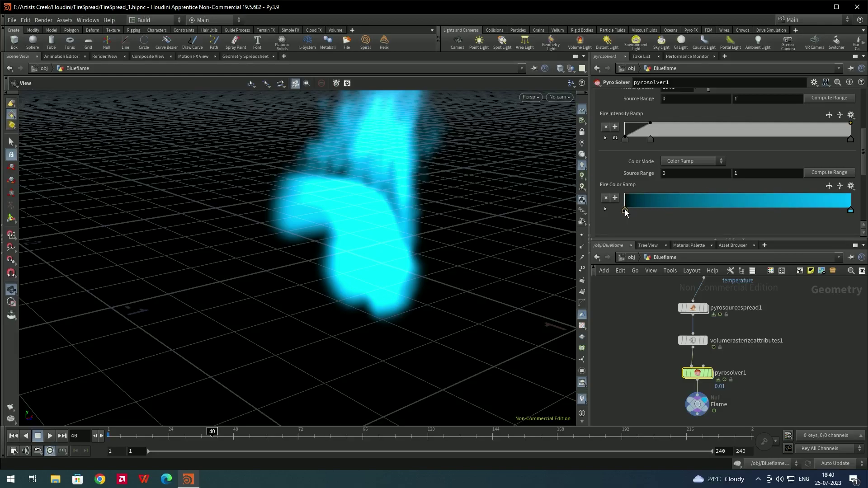
# Reverse the Fire Color Ramp so blue sits near the start and fades to black shortly after it
pyautogui.moveTo(626, 213); pyautogui.dragTo(653, 212)
pyautogui.click(851, 211)
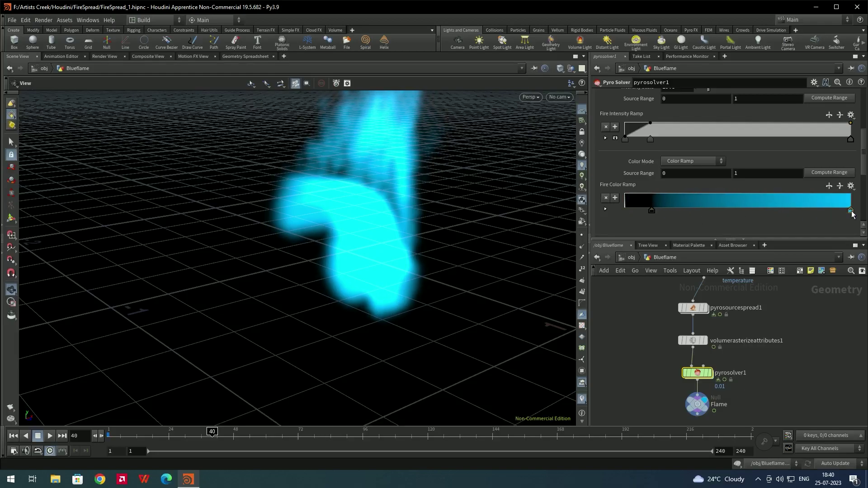
pyautogui.moveTo(852, 214); pyautogui.dragTo(635, 213)
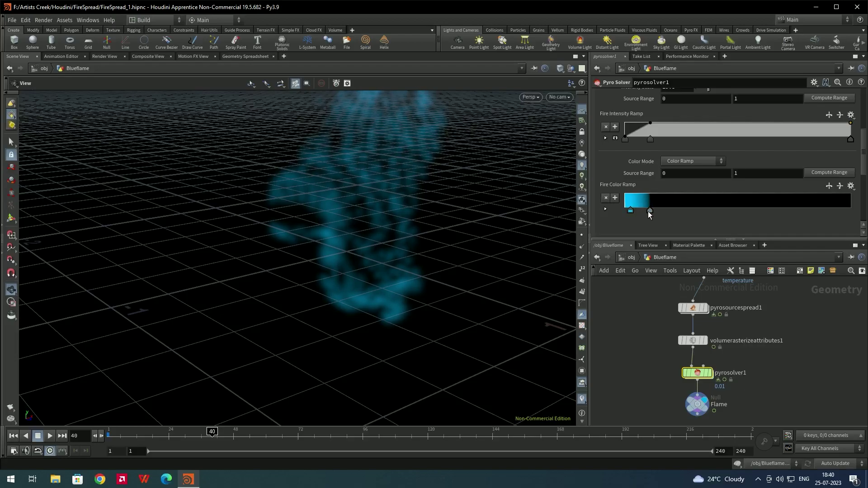
pyautogui.moveTo(649, 212); pyautogui.dragTo(647, 212)
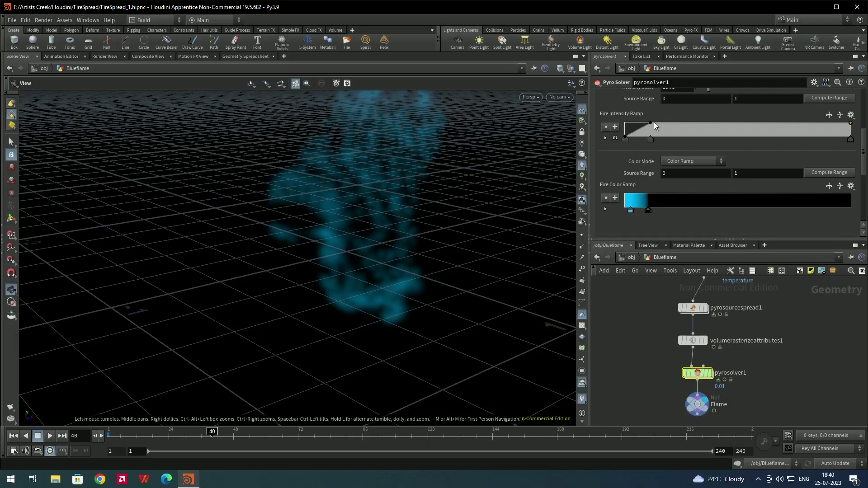
# Move the Fire Intensity Ramp's middle point closer to the start, and widen the blue section of the Fire Color Ramp
pyautogui.moveTo(644, 123); pyautogui.dragTo(637, 121)
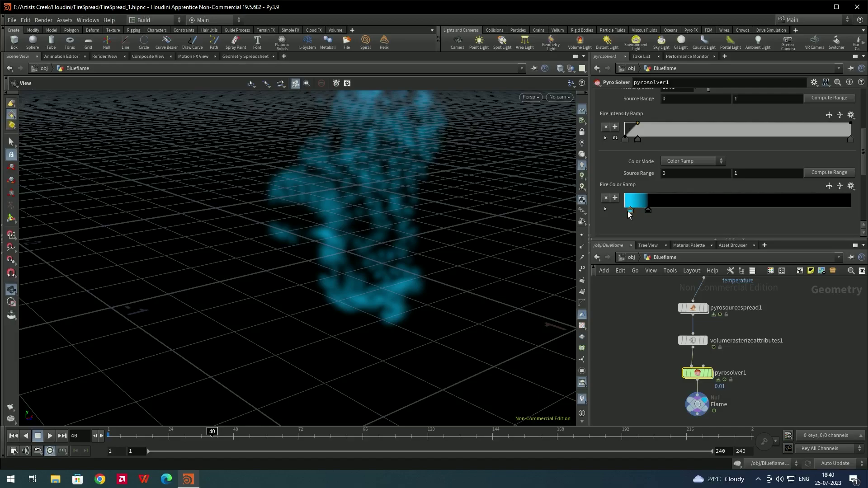
pyautogui.moveTo(642, 211); pyautogui.dragTo(648, 211)
pyautogui.moveTo(370, 272); pyautogui.dragTo(410, 263)
pyautogui.moveTo(317, 191); pyautogui.dragTo(359, 233)
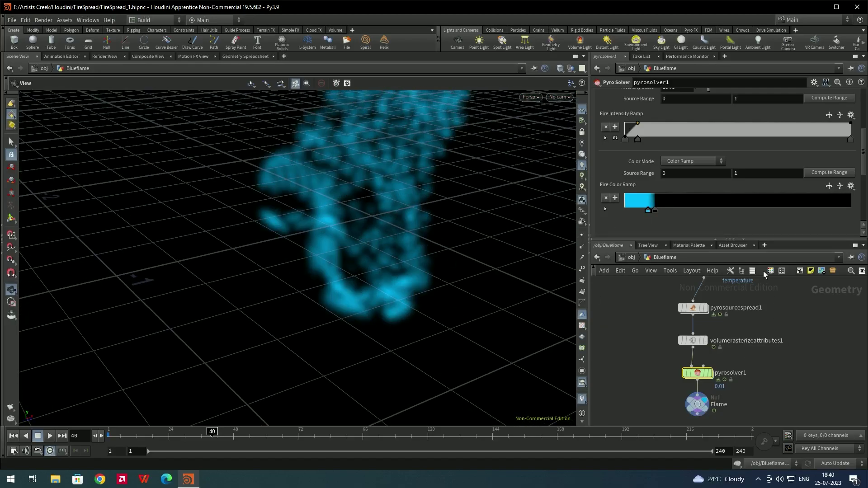
pyautogui.press('XF86AudioLowerVolume')
pyautogui.scroll(4, 690, 140)
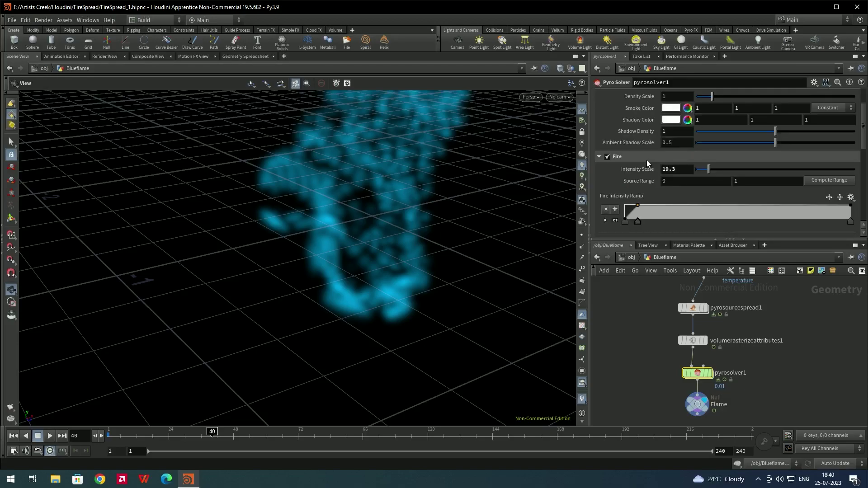
pyautogui.moveTo(292, 248); pyautogui.dragTo(304, 229)
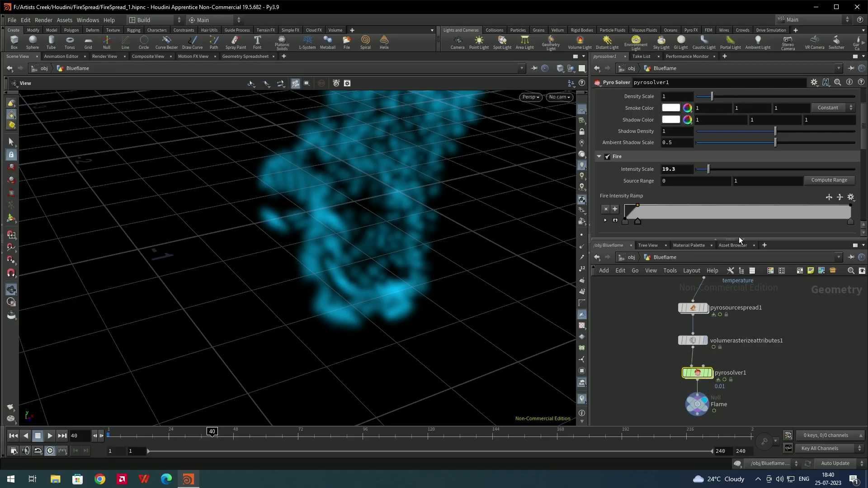
# Try a Flame Lifespan of 0.01 on the Pyro Solver, and set it to 0.001
pyautogui.scroll(2, 619, 178)
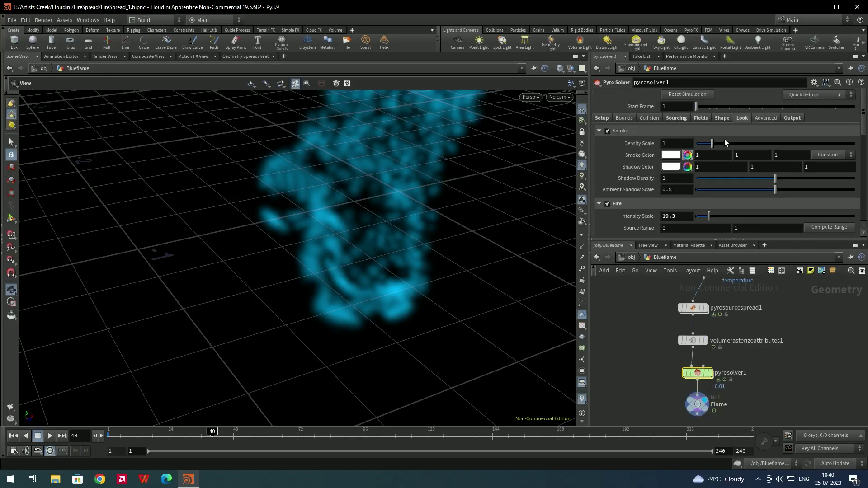
pyautogui.click(702, 119)
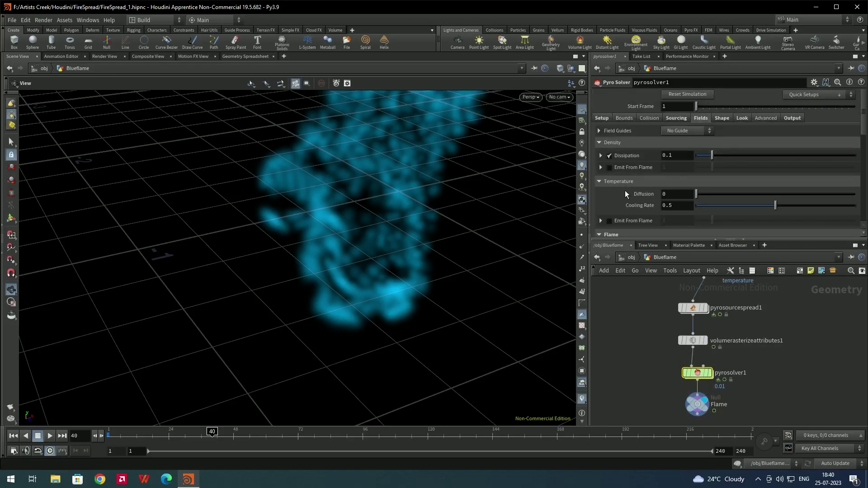
pyautogui.scroll(-4, 628, 175)
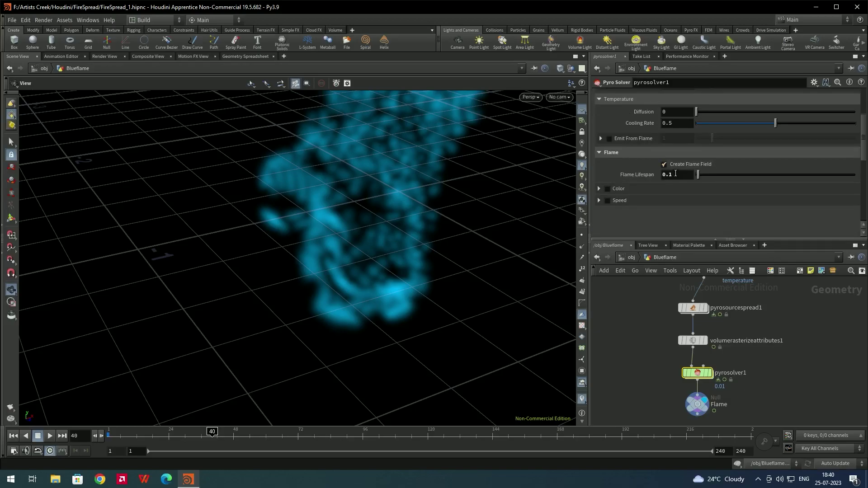
pyautogui.write('0.')
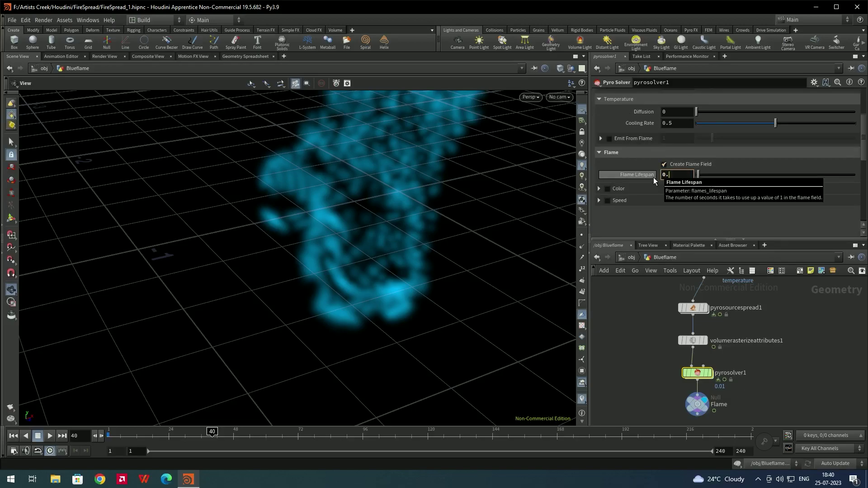
pyautogui.write('01')
pyautogui.press('Return')
pyautogui.moveTo(500, 217); pyautogui.dragTo(466, 194)
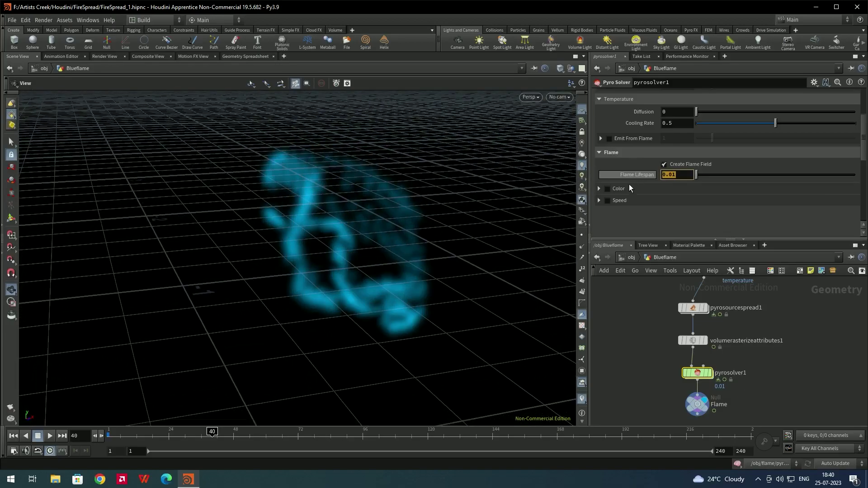
pyautogui.write('0.0')
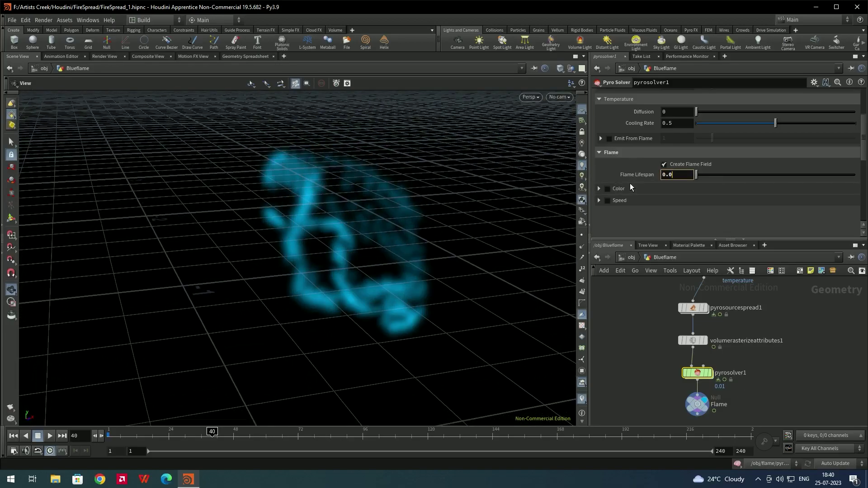
pyautogui.write('01')
pyautogui.press('Return')
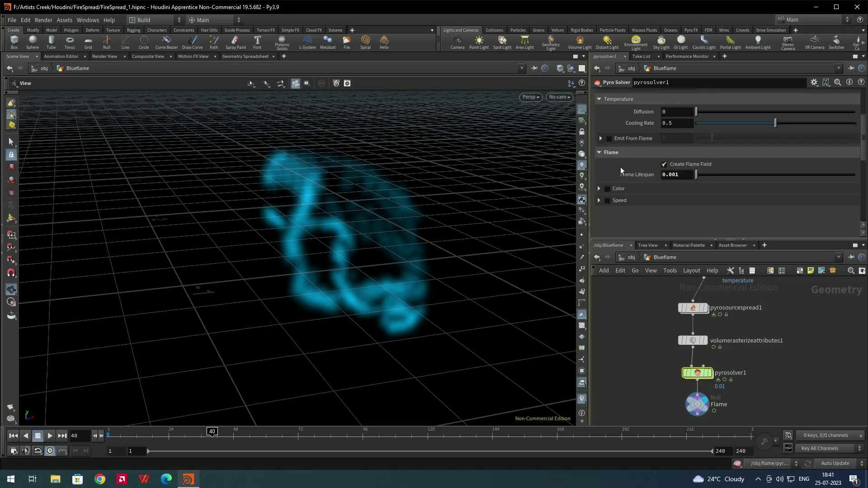
# Play the Blueflame simulation from the start to frame 32 to check the shortened blue flames
pyautogui.moveTo(434, 237); pyautogui.dragTo(417, 274)
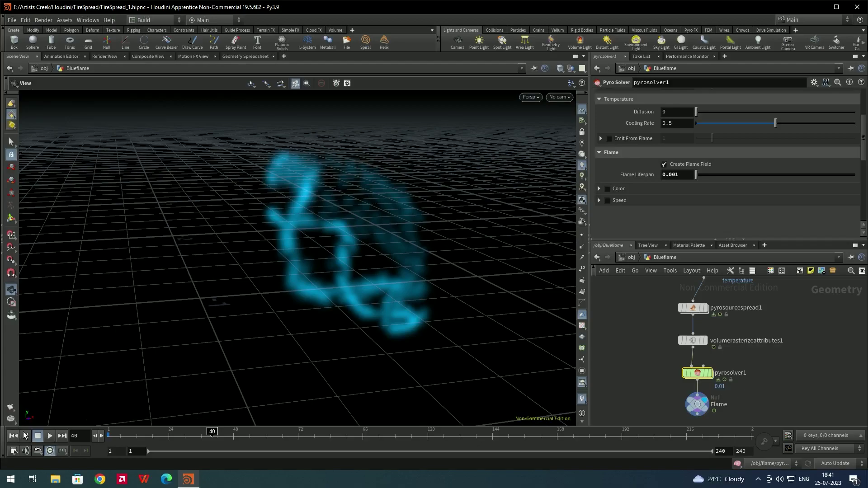
pyautogui.click(50, 436)
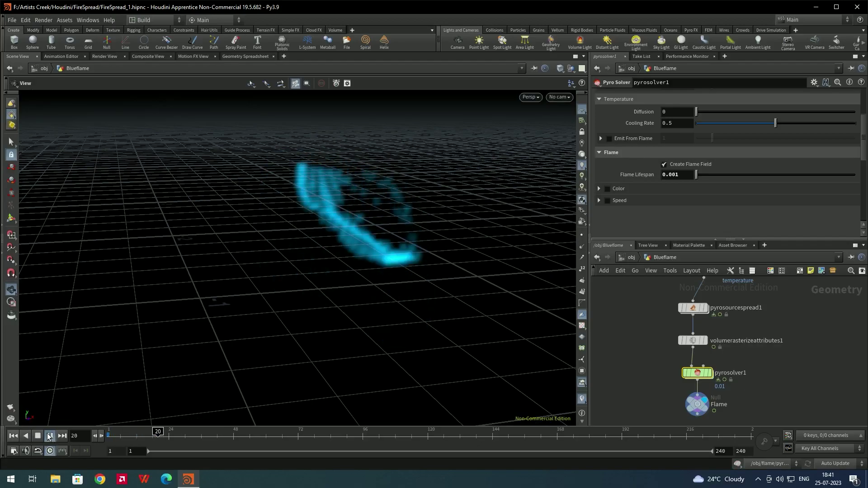
pyautogui.click(50, 436)
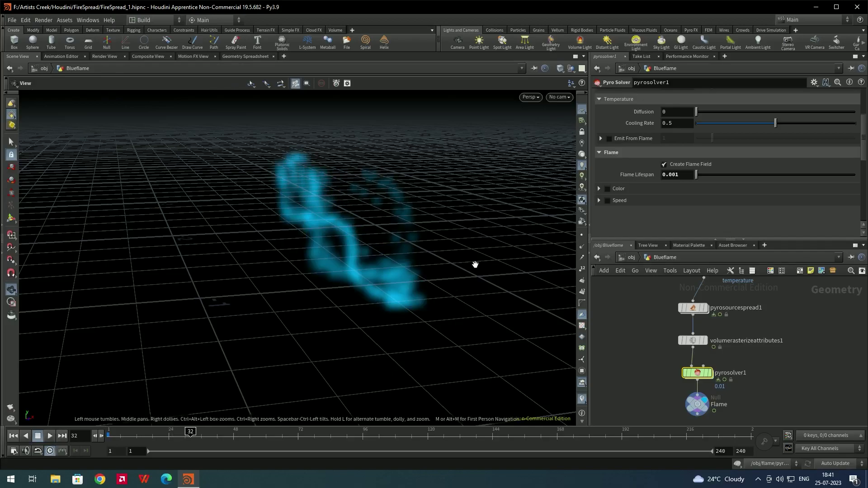
# Set the Pyro Solver's Flame Lifespan to 0.02
pyautogui.moveTo(432, 228)
pyautogui.mouseDown()
pyautogui.moveTo(388, 226)
pyautogui.moveTo(444, 223)
pyautogui.moveTo(448, 201)
pyautogui.moveTo(425, 220)
pyautogui.mouseUp()
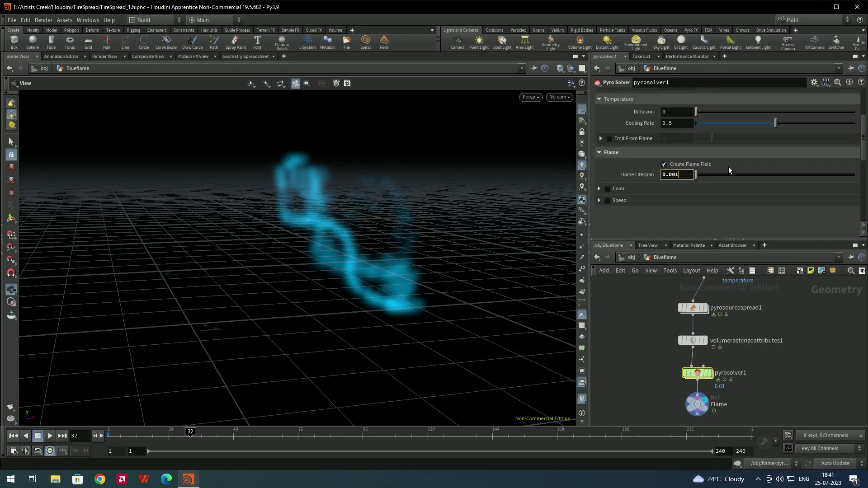
pyautogui.press('BackSpace')
pyautogui.press('BackSpace')
pyautogui.write('2')
pyautogui.press('Return')
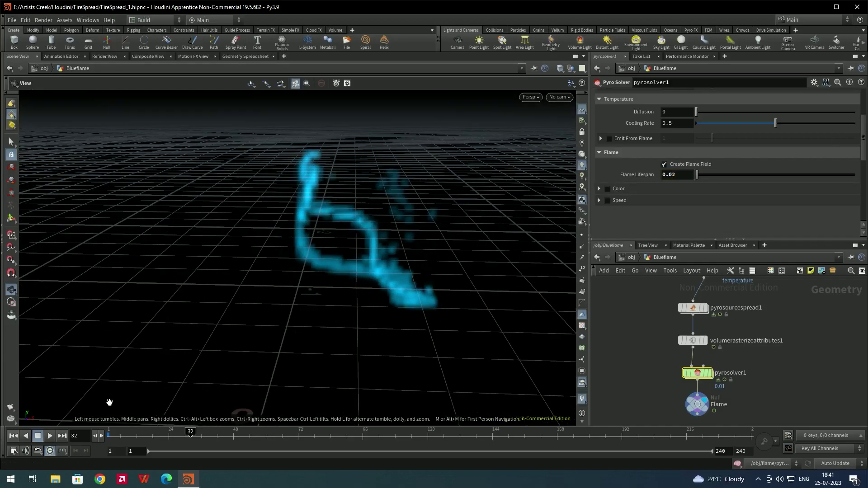
# Play the Blueflame simulation from the start to frame 38 and view the flames from a lower angle
pyautogui.click(13, 436)
pyautogui.click(50, 436)
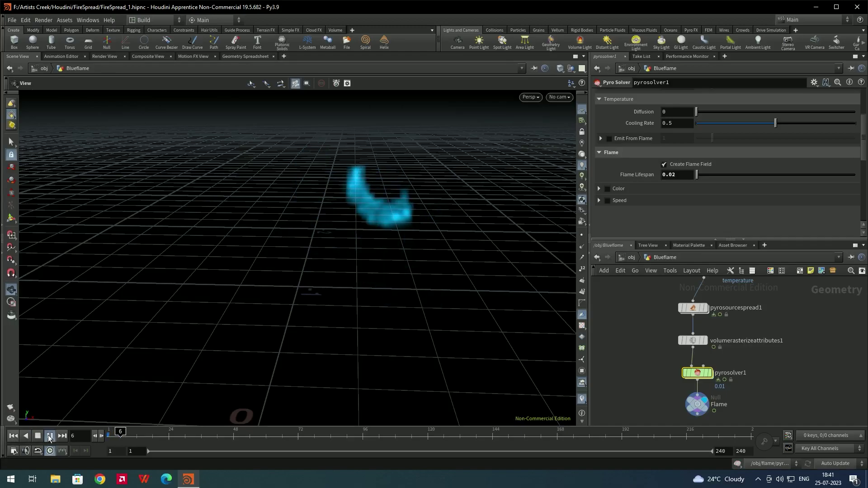
pyautogui.moveTo(400, 227); pyautogui.dragTo(356, 215)
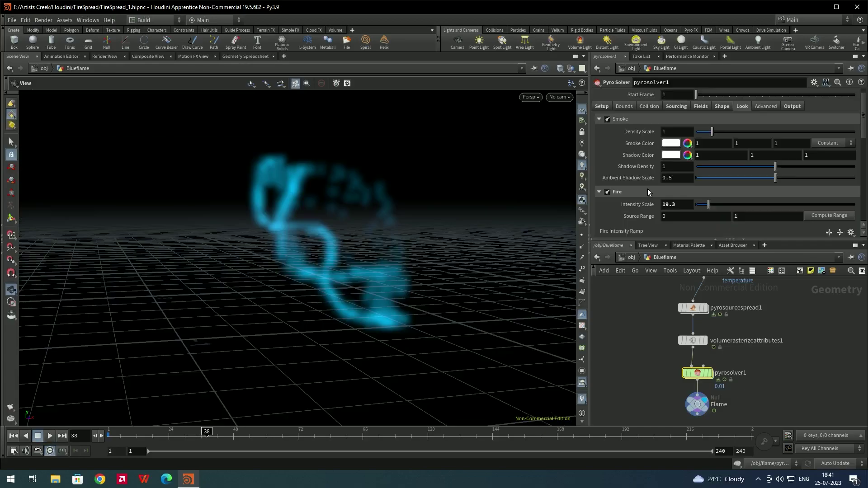
# Raise the fire Intensity Scale to about 53.6 and adjust the black point of the Fire Color Ramp near its start
pyautogui.scroll(-1, 678, 192)
pyautogui.moveTo(711, 183); pyautogui.dragTo(729, 185)
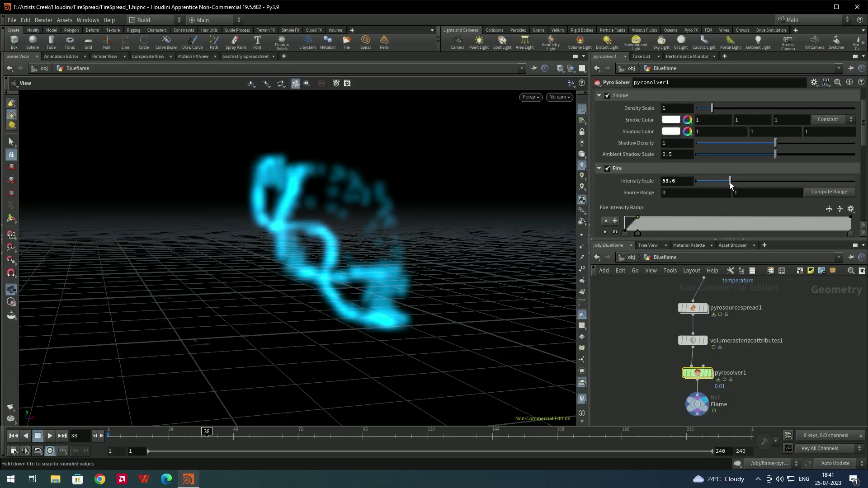
pyautogui.scroll(-4, 678, 199)
pyautogui.moveTo(623, 218); pyautogui.dragTo(651, 213)
pyautogui.moveTo(384, 254); pyautogui.dragTo(354, 258)
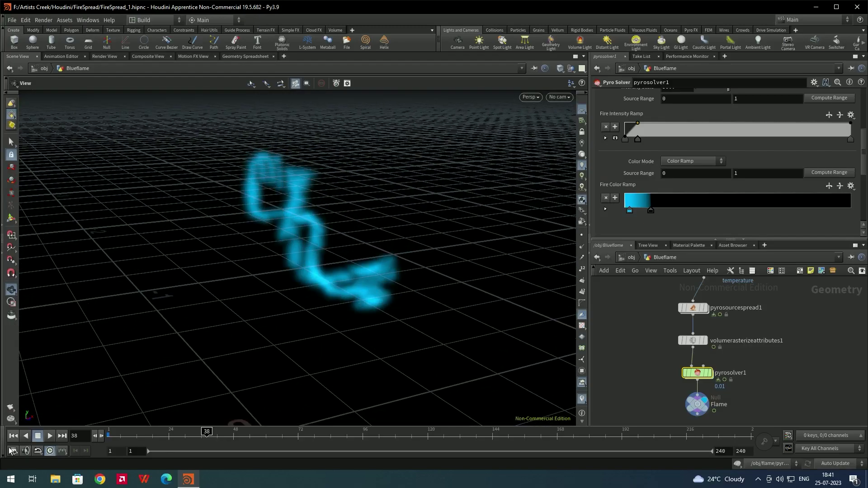
# Replay the Blueflame simulation from the start to frame 46 to check the brighter flame edge
pyautogui.click(13, 436)
pyautogui.click(50, 436)
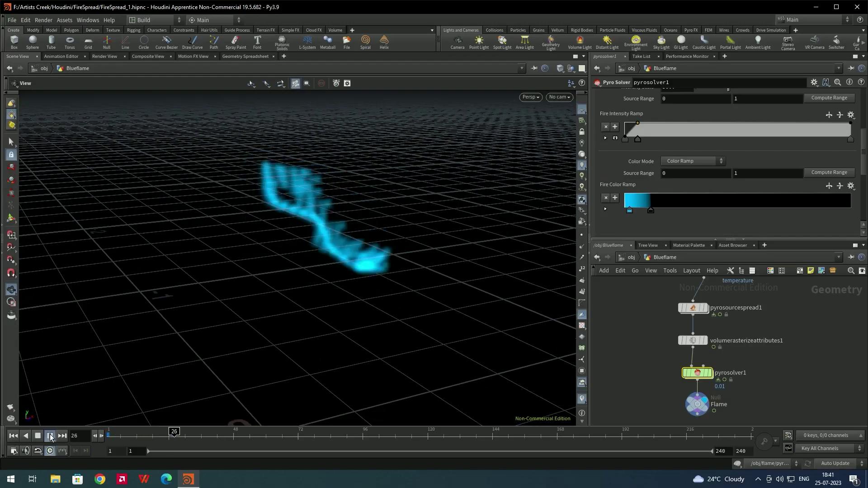
pyautogui.click(38, 437)
pyautogui.moveTo(439, 237); pyautogui.dragTo(384, 240)
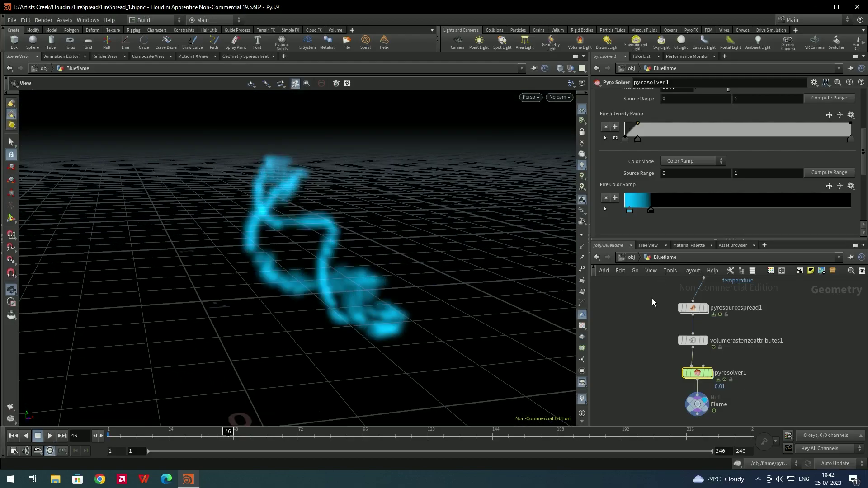
# Return to the object level, rewind to frame 1, and save the scene
pyautogui.hotkey('ctrl', 's')
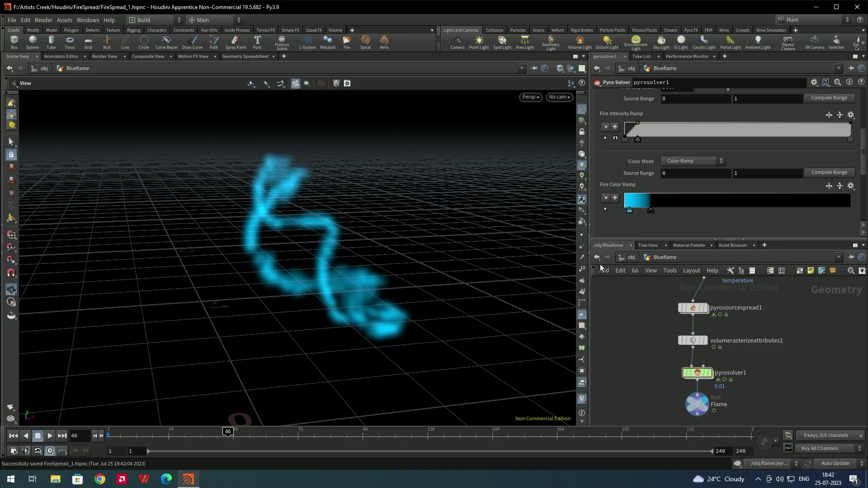
pyautogui.click(598, 258)
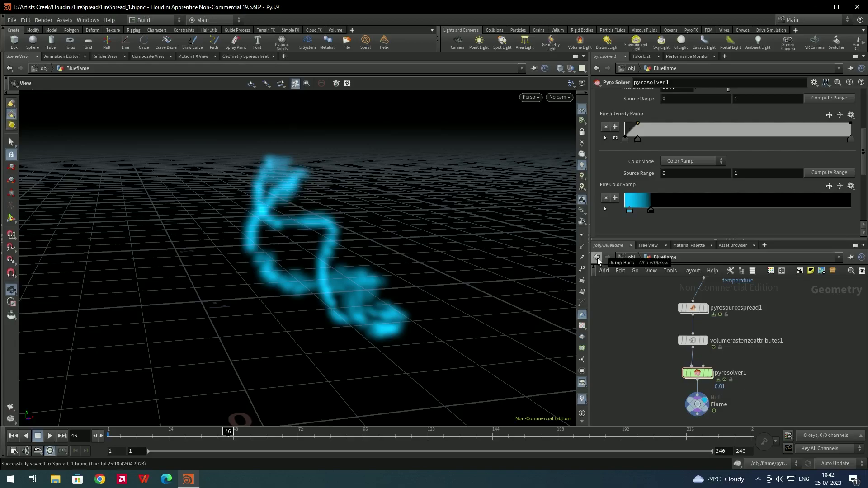
pyautogui.click(17, 437)
pyautogui.hotkey('ctrl', 's')
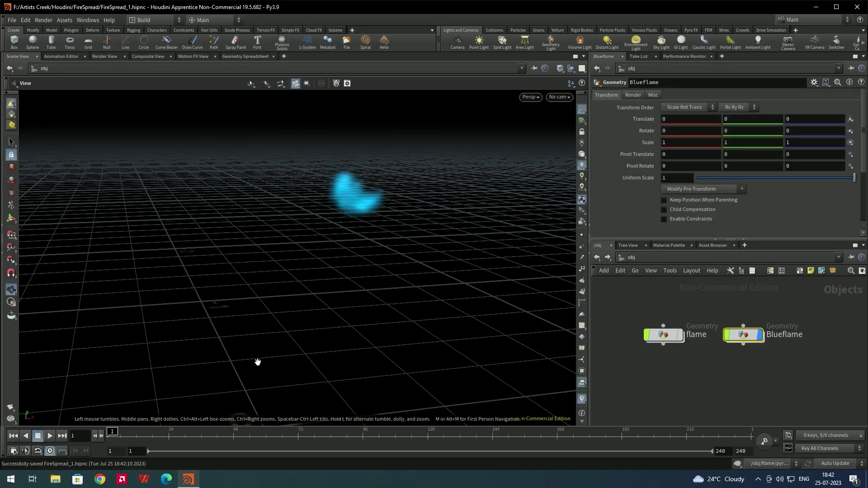
# Display the flame object together with Blueflame, play both simulations to frame 67, and save the scene back at frame 1
pyautogui.click(680, 335)
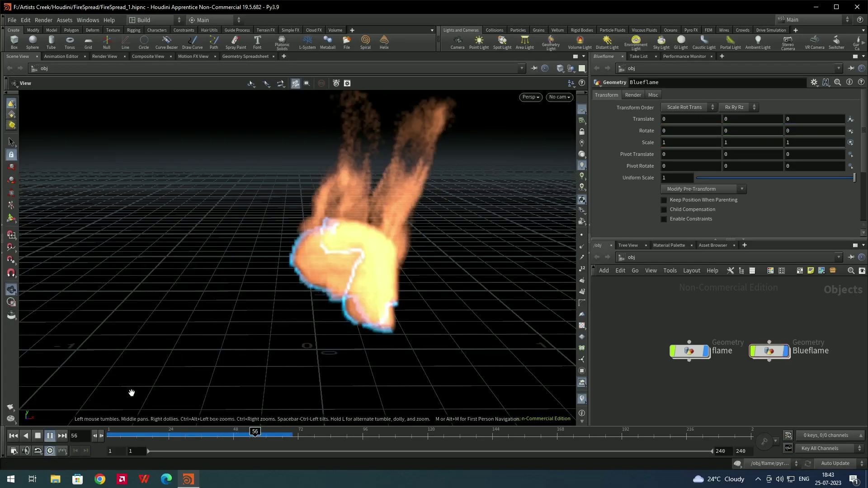
pyautogui.click(38, 436)
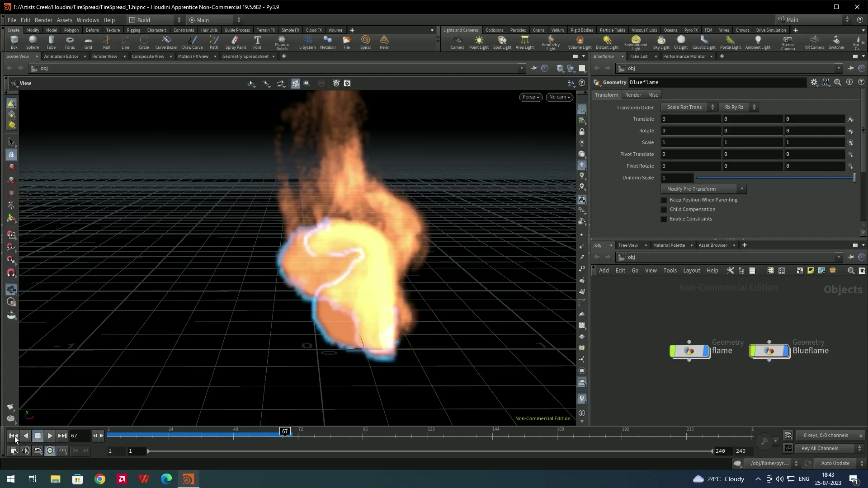
pyautogui.click(13, 436)
pyautogui.hotkey('ctrl', 's')
# Duplicate the Blueflame object and hide the original flame and Blueflame objects
pyautogui.click(760, 357)
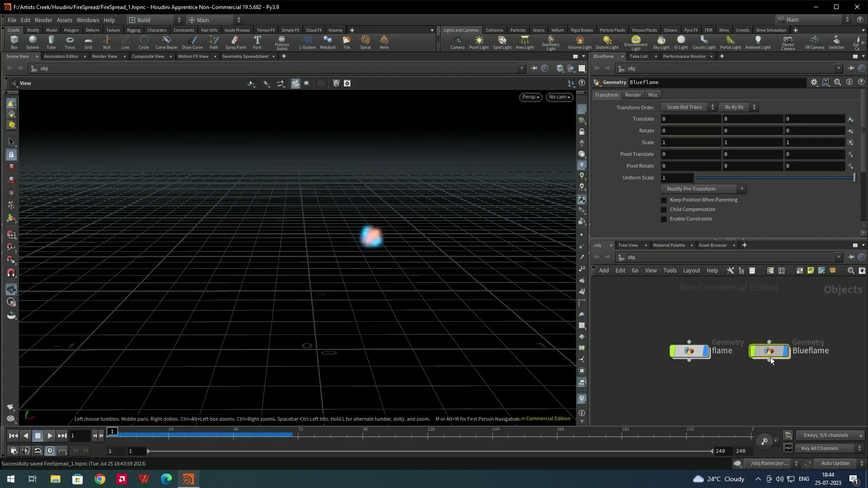
pyautogui.moveTo(693, 354); pyautogui.dragTo(663, 345)
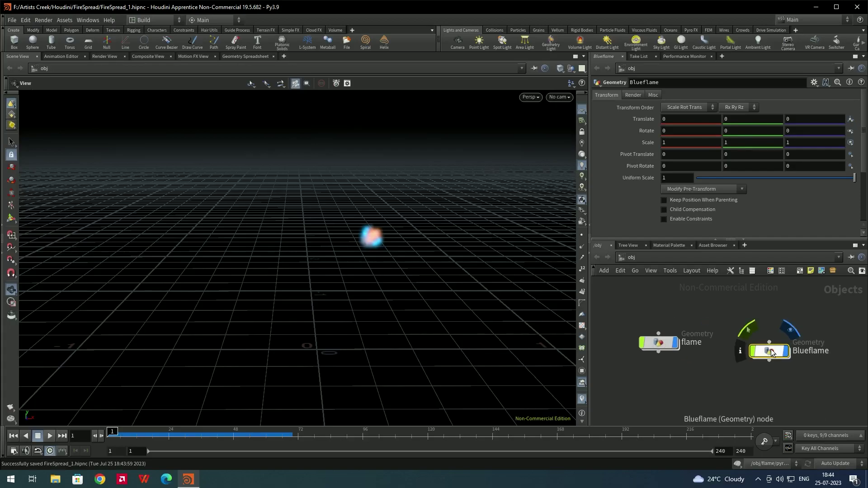
pyautogui.moveTo(770, 354); pyautogui.dragTo(768, 345)
pyautogui.hotkey('ctrl', 'c')
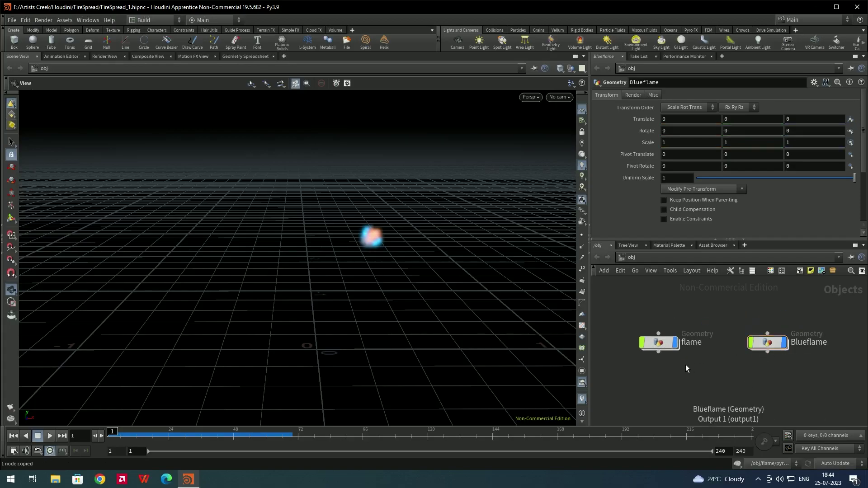
pyautogui.click(676, 343)
pyautogui.click(780, 342)
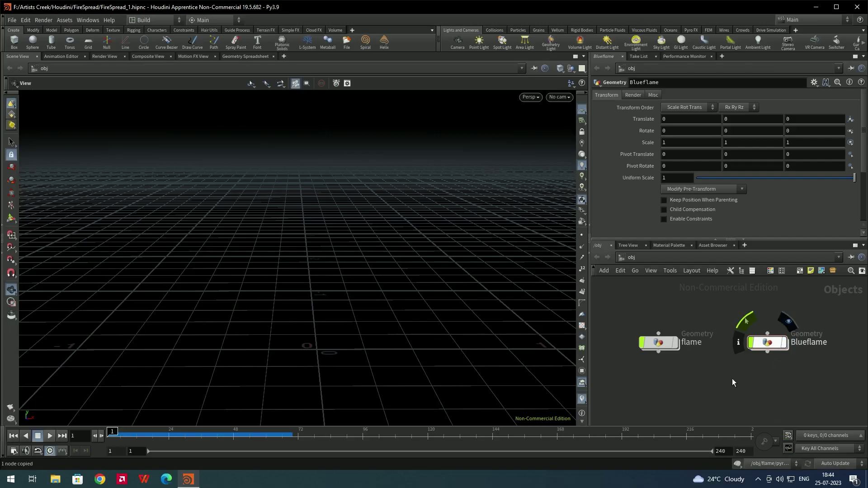
pyautogui.hotkey('ctrl', 'v')
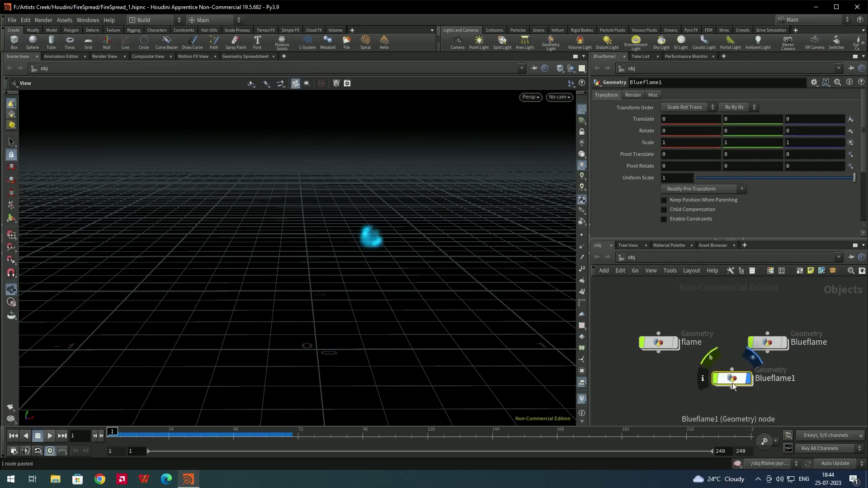
# Inside Blueflame1, delete all nodes between transform1 and pyrosolver1, from pyrosource1 through volumerasterizeattributes1
pyautogui.doubleClick(739, 384)
pyautogui.scroll(1, 723, 319)
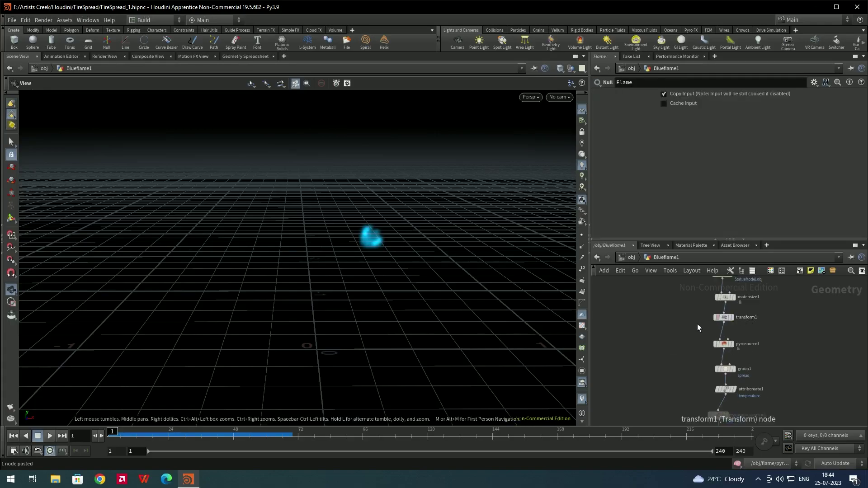
pyautogui.moveTo(777, 344); pyautogui.dragTo(750, 308, button='middle')
pyautogui.moveTo(677, 311); pyautogui.dragTo(745, 419)
pyautogui.press('Delete')
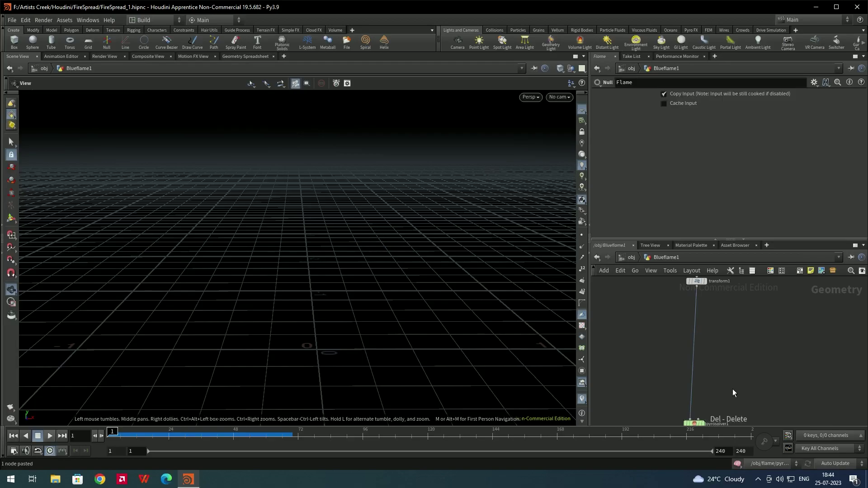
# Delete pyrosolver1 from Blueflame1 so that transform1 feeds the Flame null directly with the statue geometry
pyautogui.moveTo(706, 379); pyautogui.dragTo(702, 320, button='middle')
pyautogui.moveTo(672, 327); pyautogui.dragTo(712, 359)
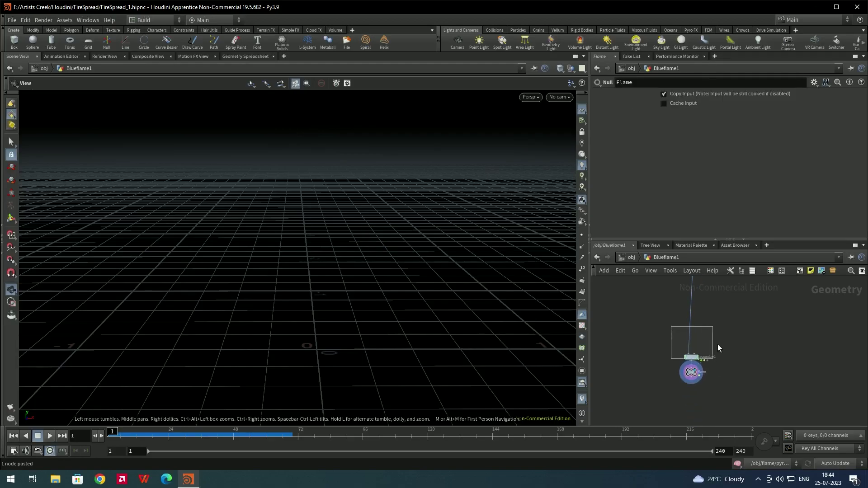
pyautogui.press('Delete')
pyautogui.moveTo(728, 331); pyautogui.dragTo(727, 399, button='middle')
pyautogui.scroll(1, 717, 349)
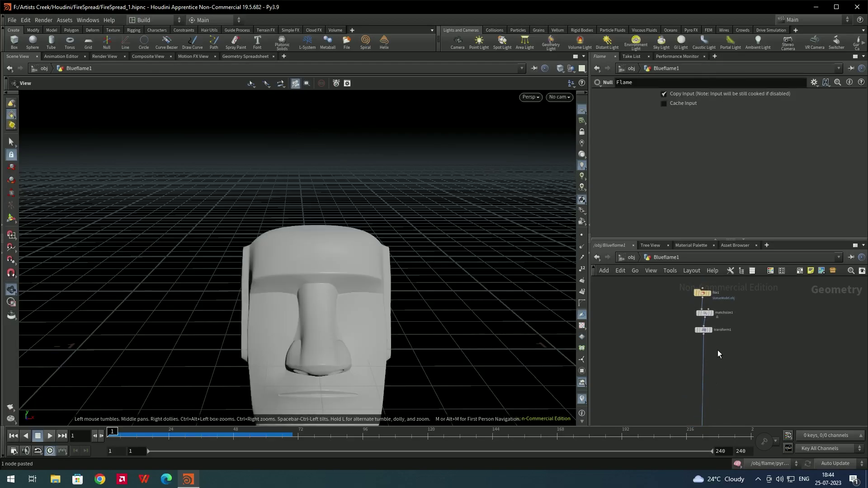
pyautogui.scroll(1, 718, 351)
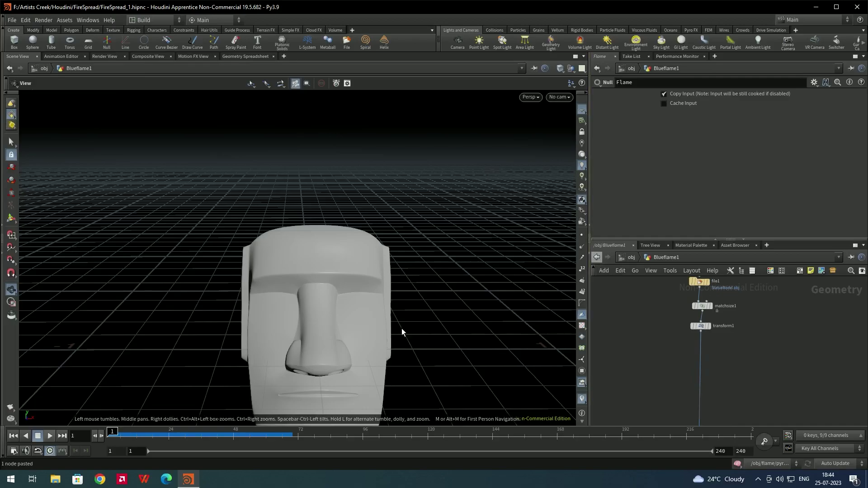
# Return to the object level and play the simulation to frame 73 with both flames and the statue displayed, inspecting it from several angles
pyautogui.press('u')
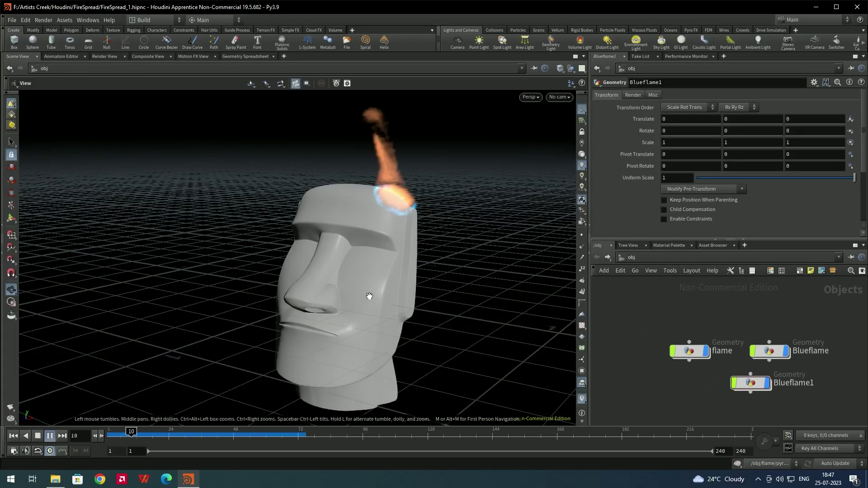
pyautogui.moveTo(369, 291); pyautogui.dragTo(175, 361)
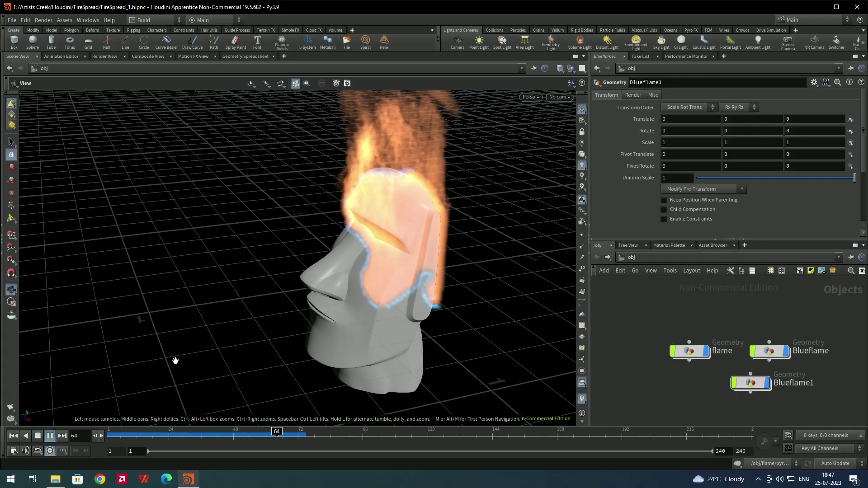
pyautogui.click(38, 435)
pyautogui.moveTo(317, 289); pyautogui.dragTo(380, 236)
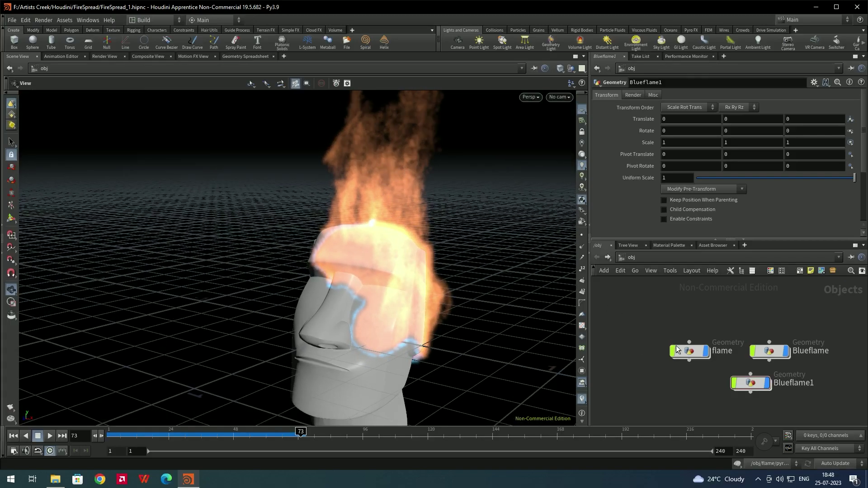
pyautogui.moveTo(421, 290); pyautogui.dragTo(350, 254)
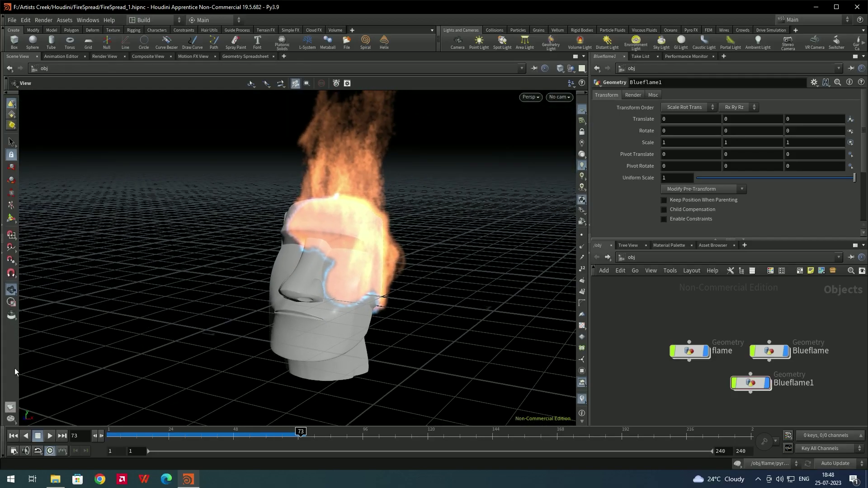
# Save the scene at frame 1 and render a flipbook of the current viewport to MPlay, reviewing its effects and size settings
pyautogui.click(15, 436)
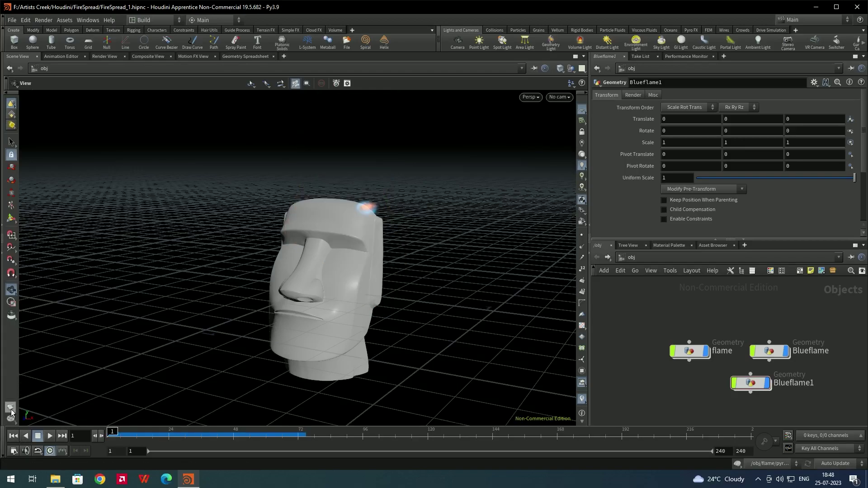
pyautogui.hotkey('ctrl', 's')
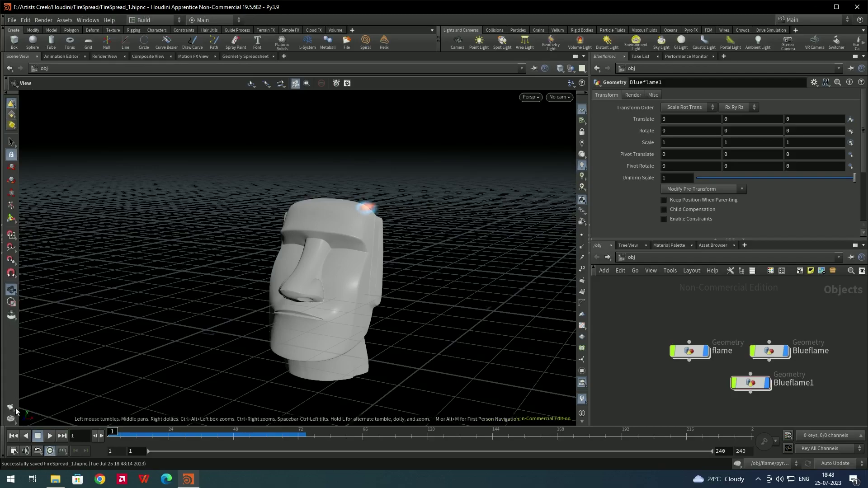
pyautogui.click(11, 408)
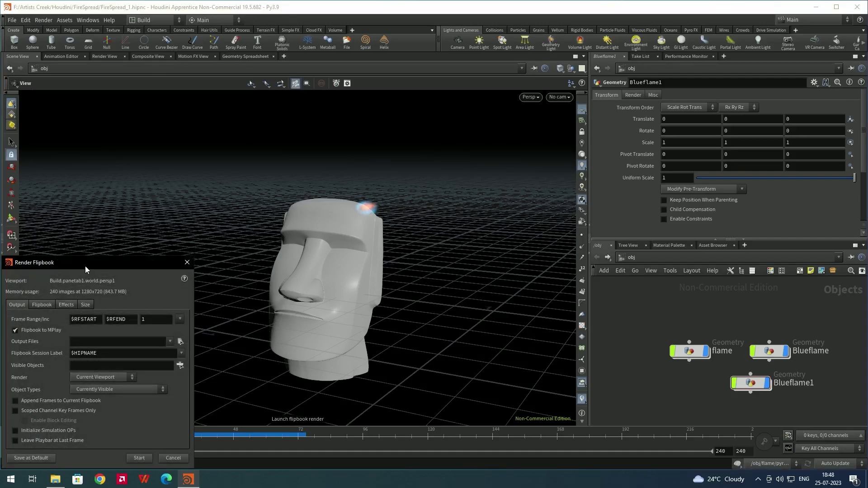
pyautogui.moveTo(86, 266); pyautogui.dragTo(117, 216)
pyautogui.click(72, 254)
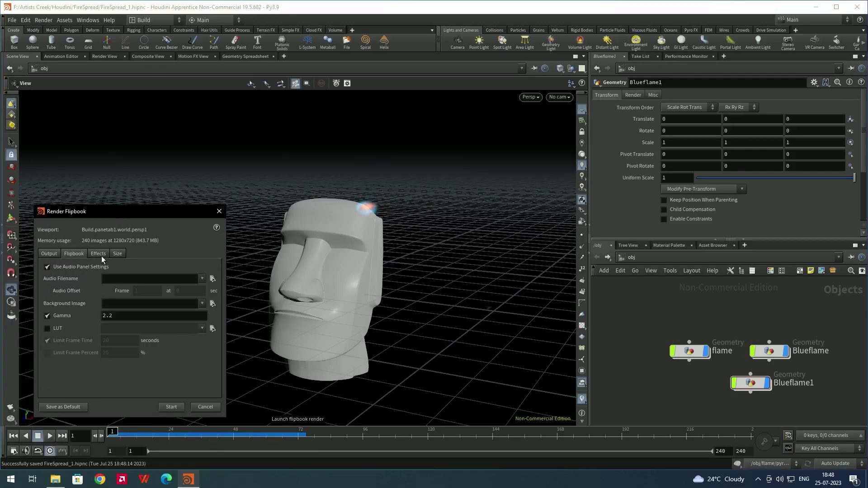
pyautogui.click(102, 256)
pyautogui.click(117, 254)
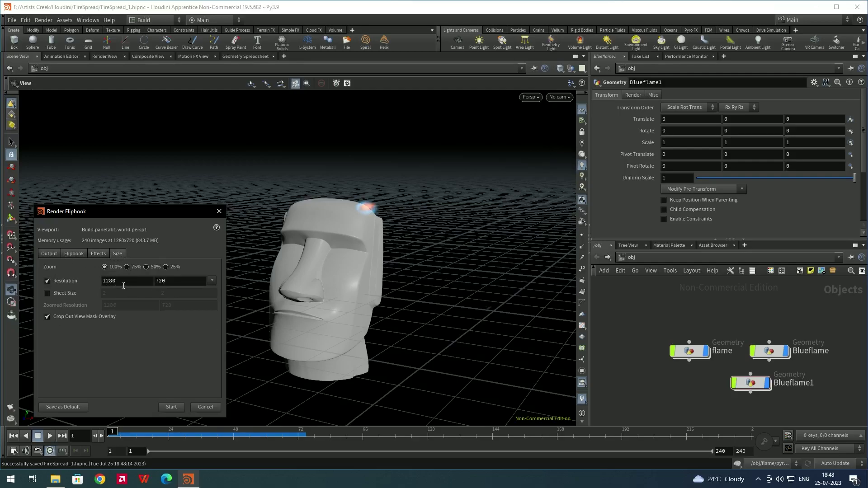
pyautogui.click(50, 254)
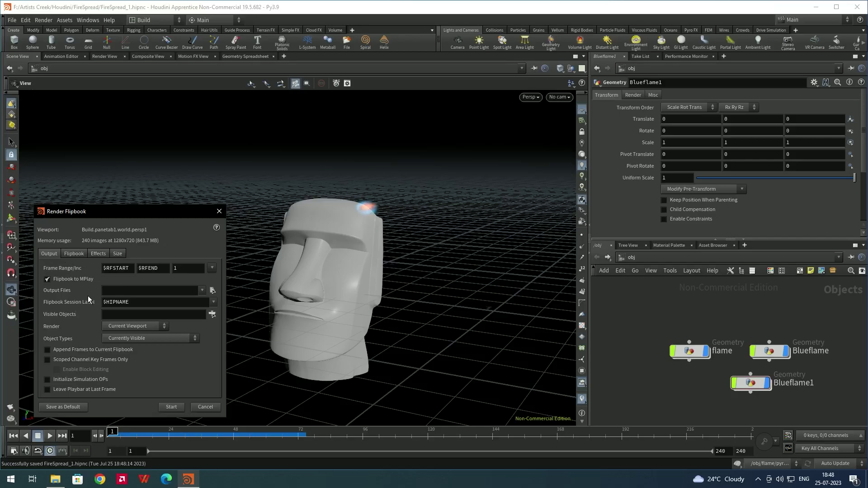
pyautogui.click(172, 407)
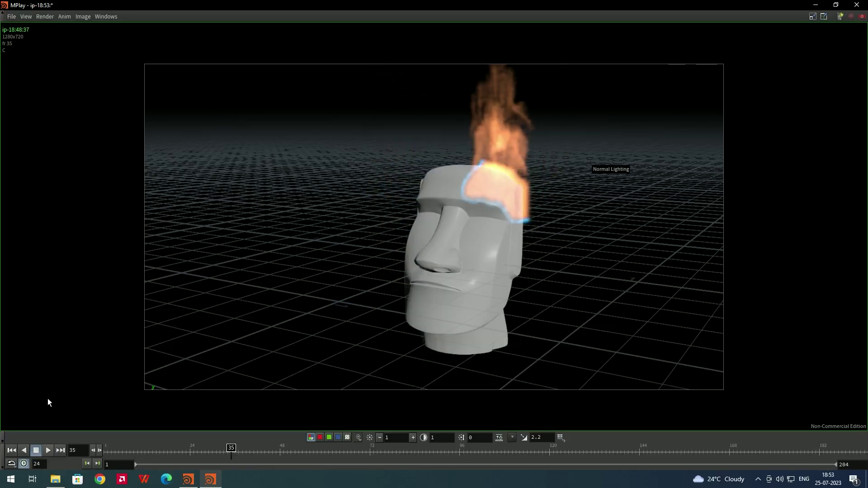
# Play the rendered flipbook in MPlay to review the fire spreading over the statue
pyautogui.click(48, 451)
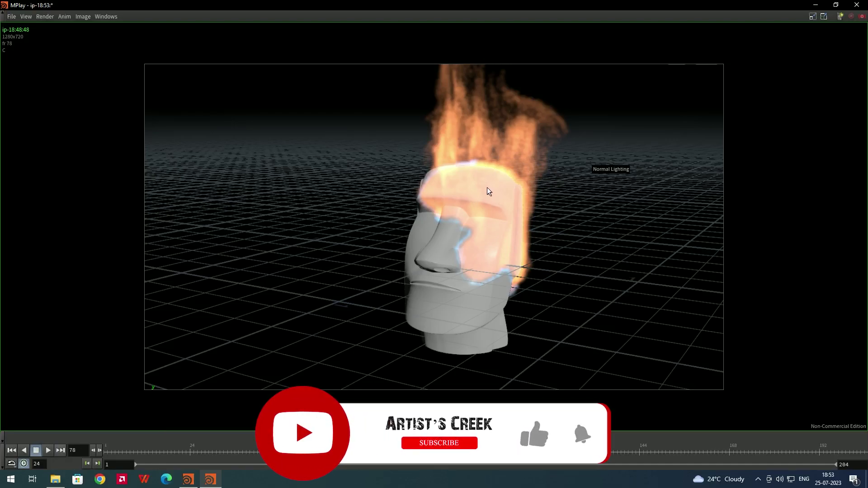
pyautogui.click(48, 451)
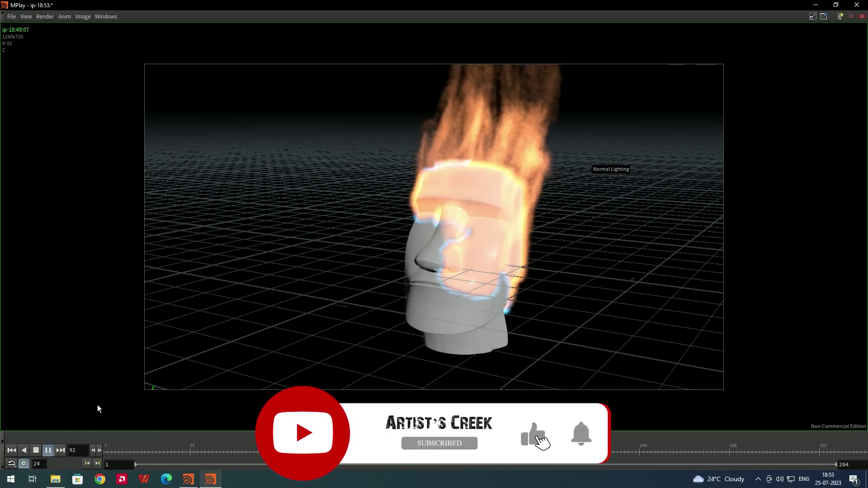